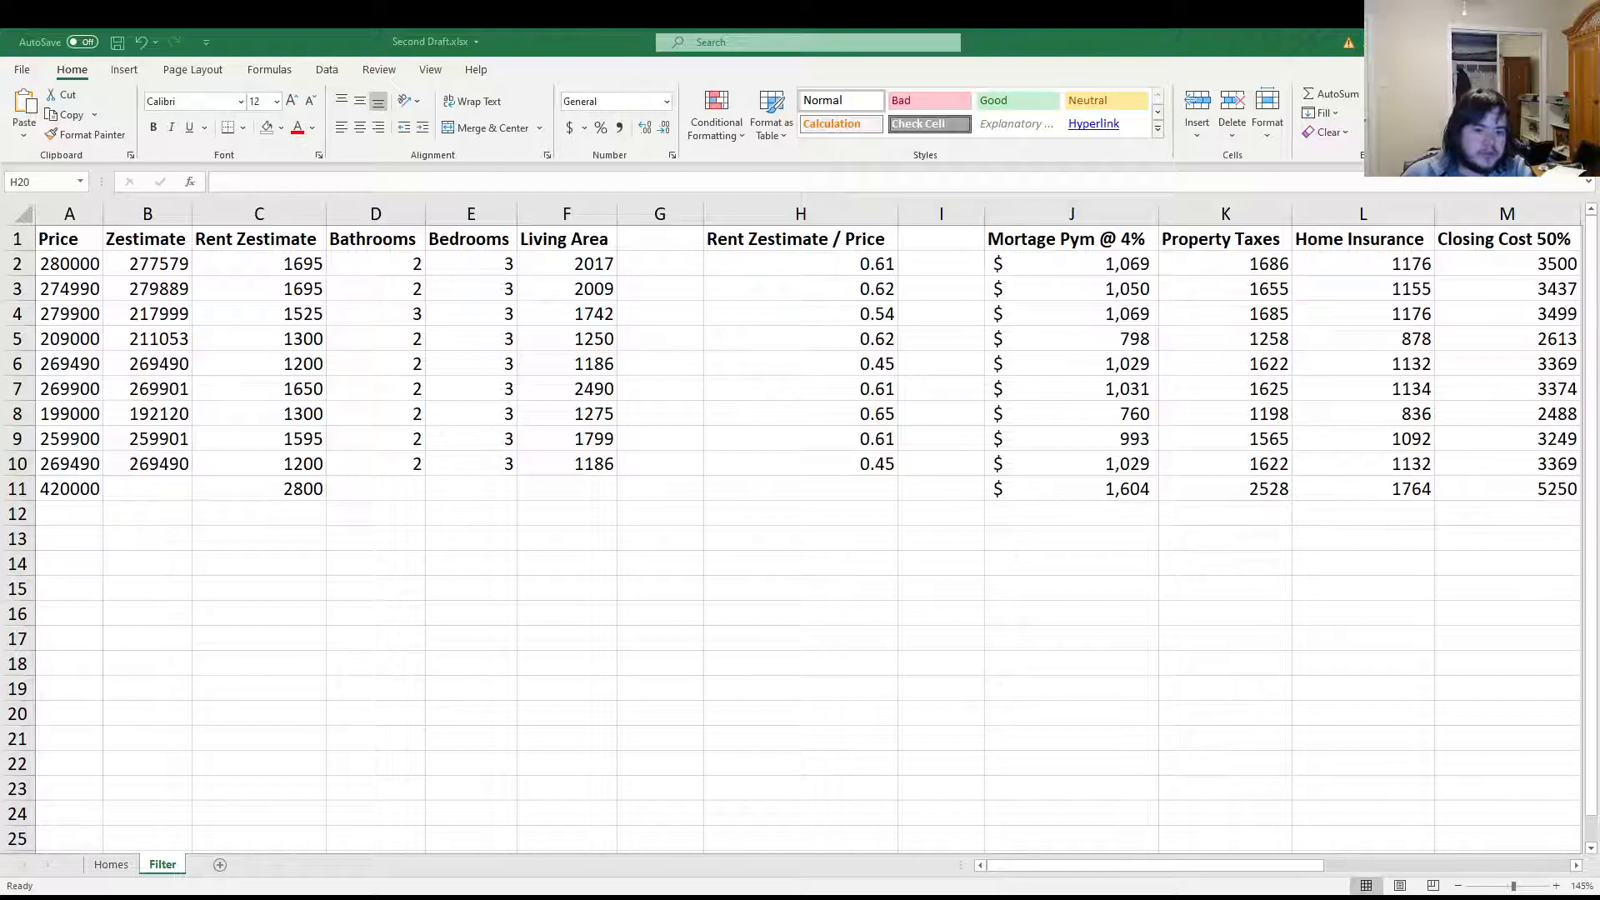
Review the property data and expense columns across the Filter sheet, and inspect the formula behind a Vacancy value
click(393, 600)
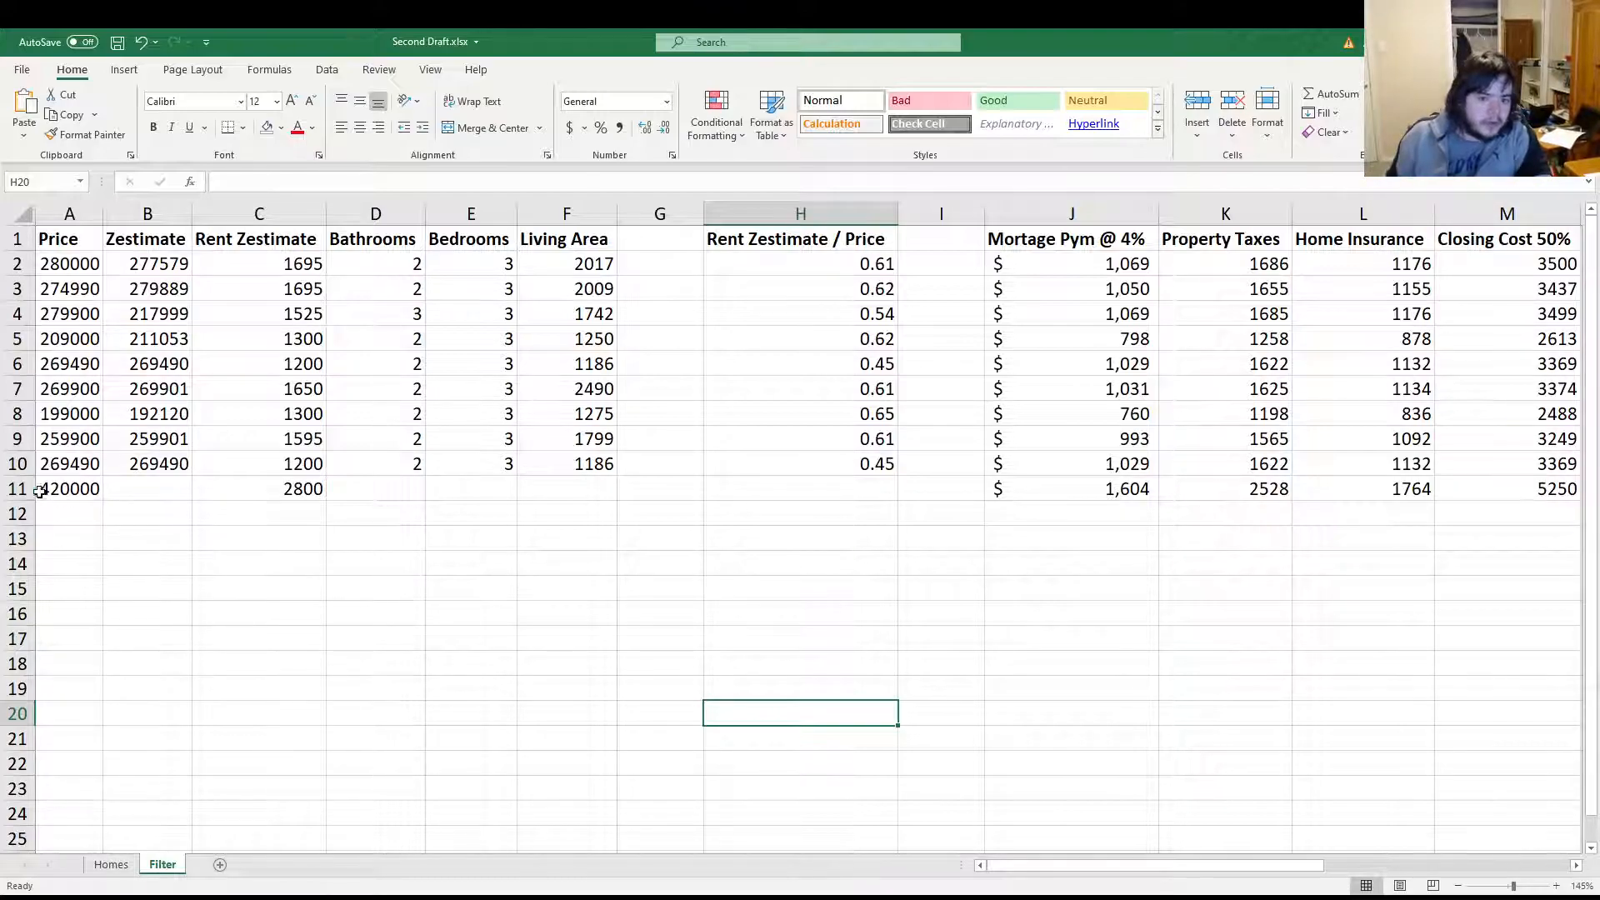
click(24, 489)
click(238, 571)
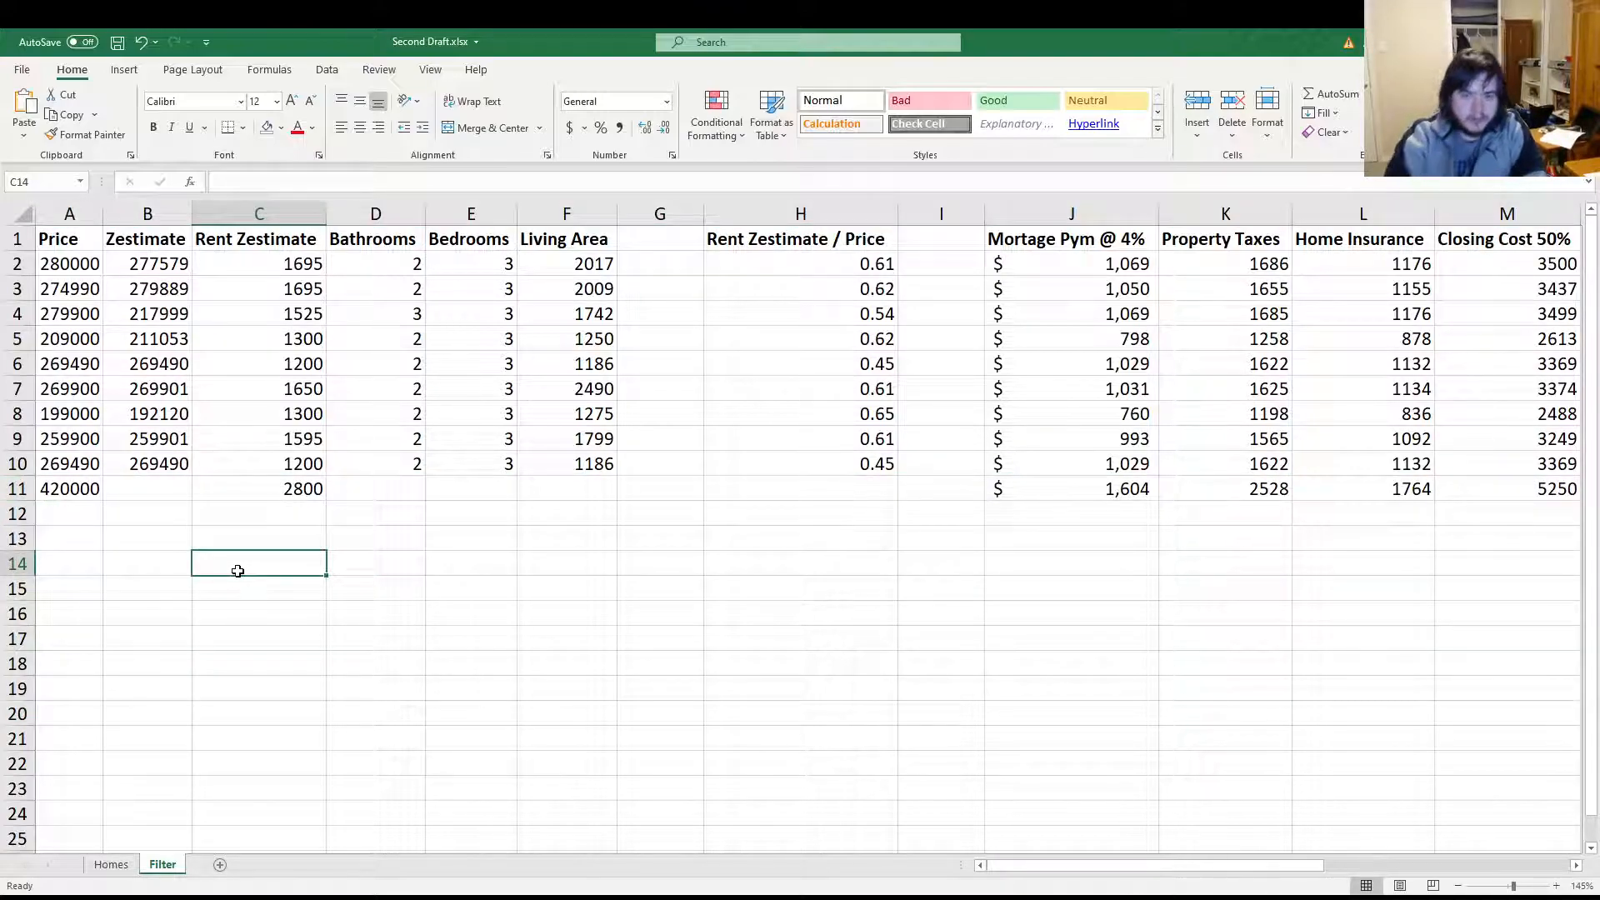
drag(1020, 866, 1000, 871)
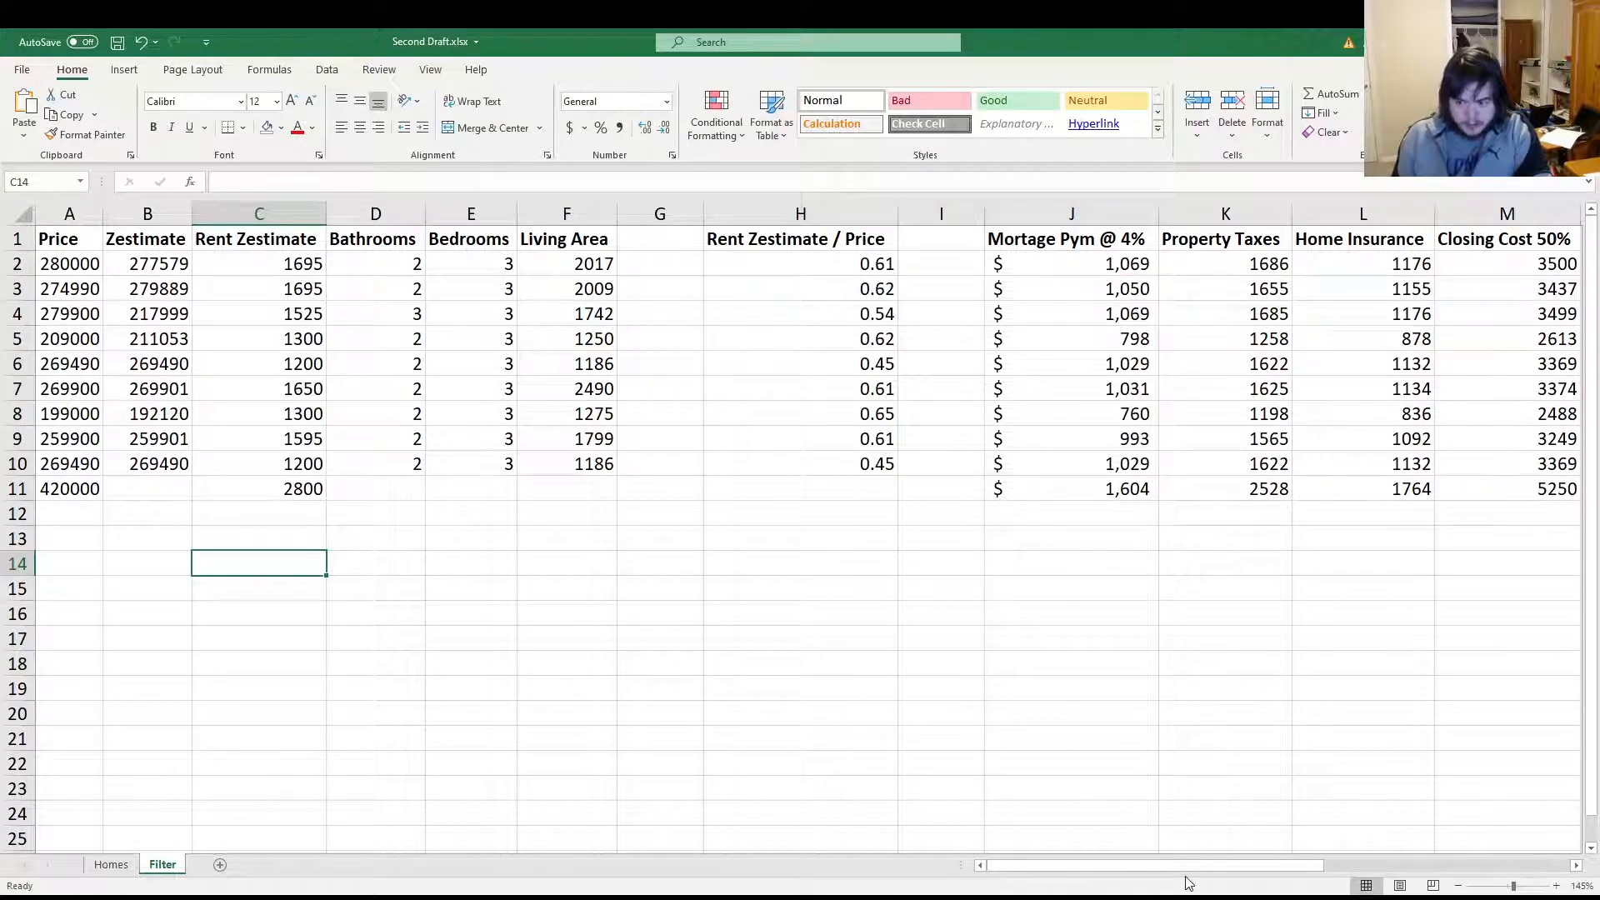
drag(1187, 867, 1290, 871)
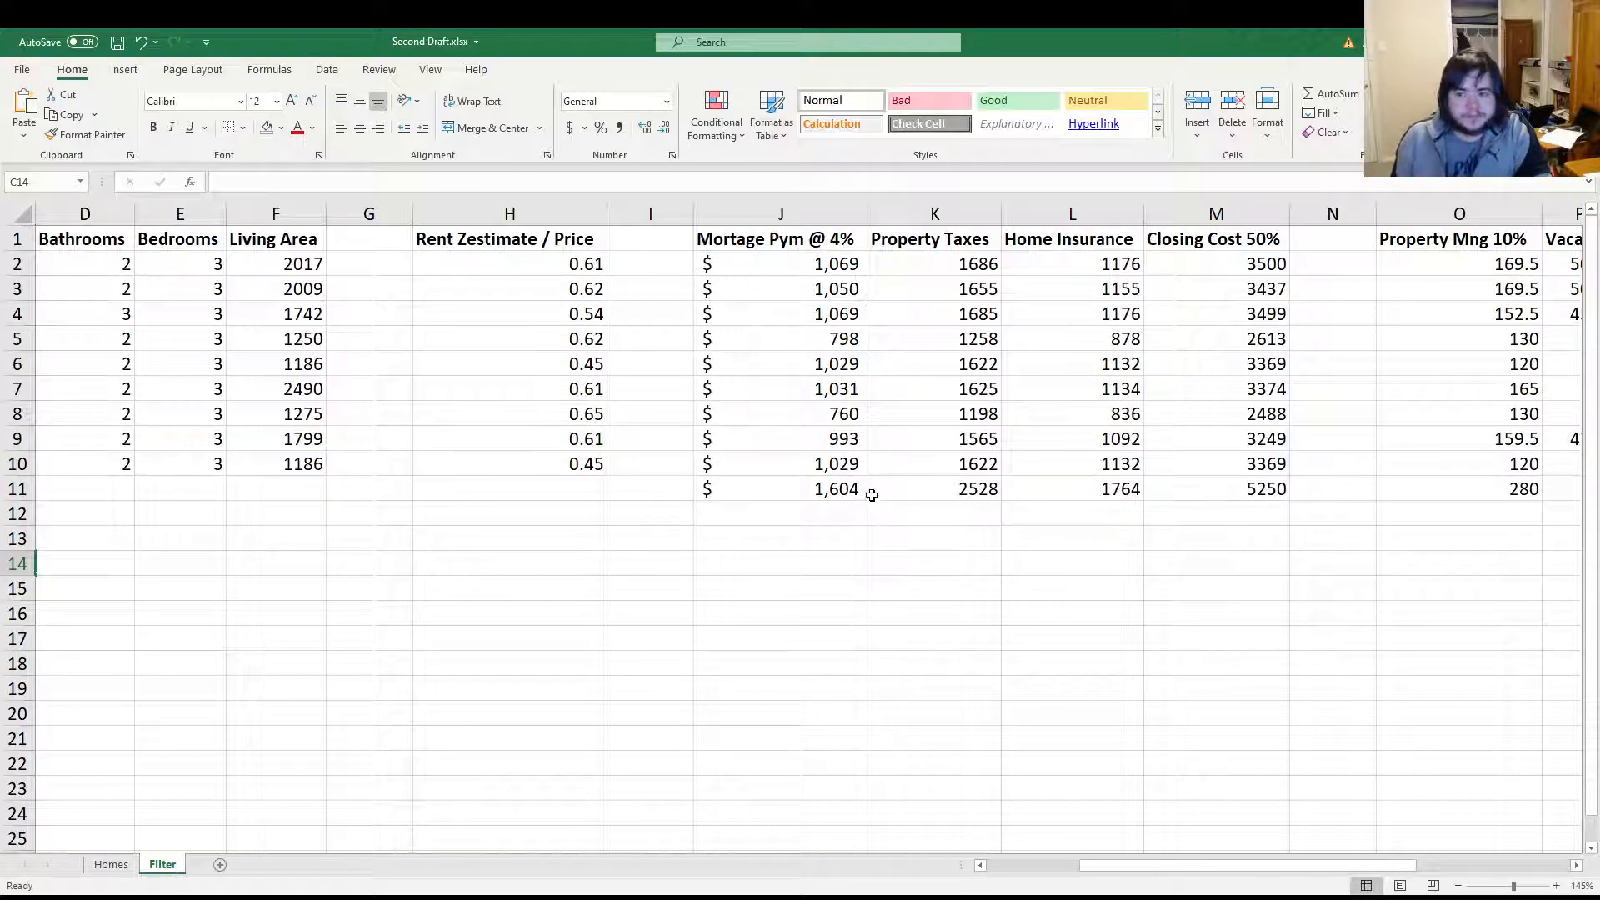
drag(1143, 868, 1243, 875)
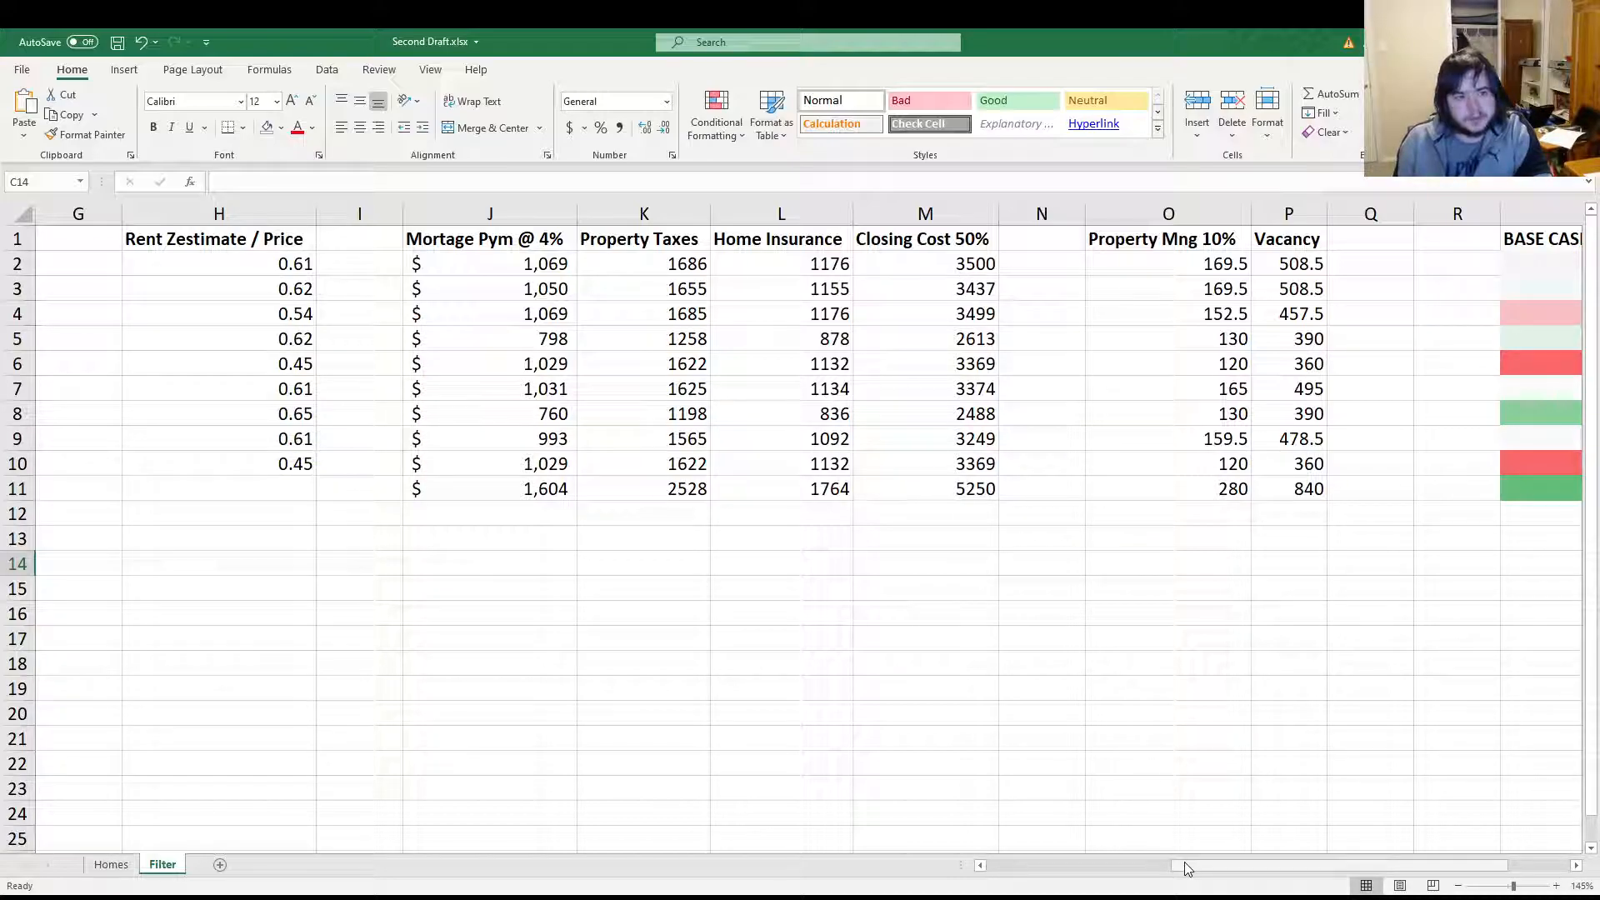
drag(1187, 867, 1223, 867)
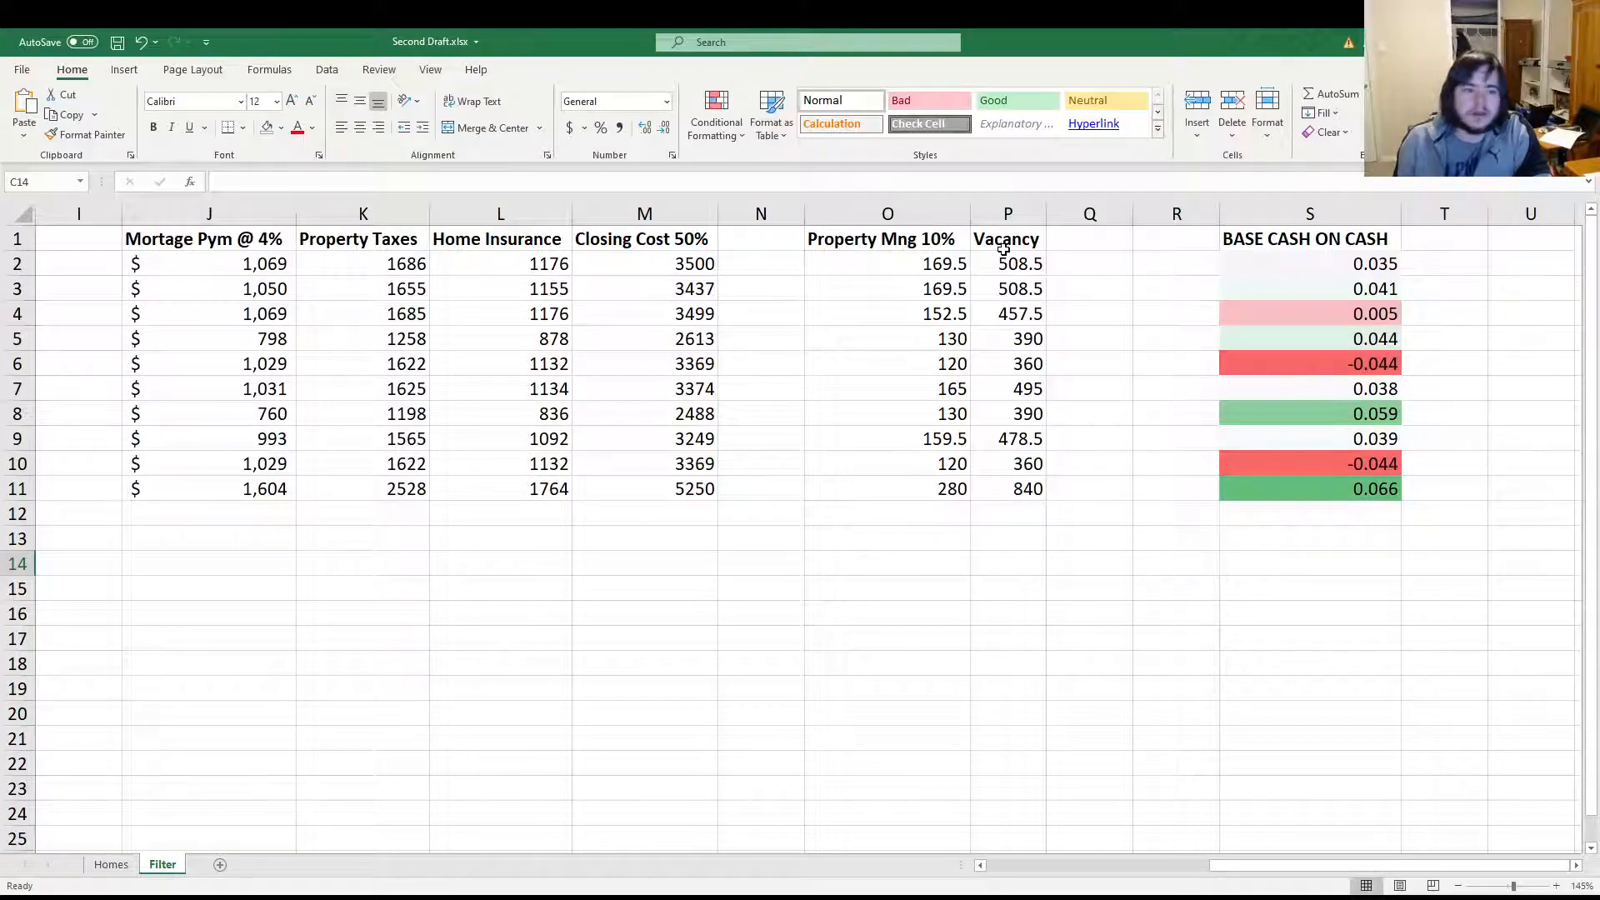
click(1018, 287)
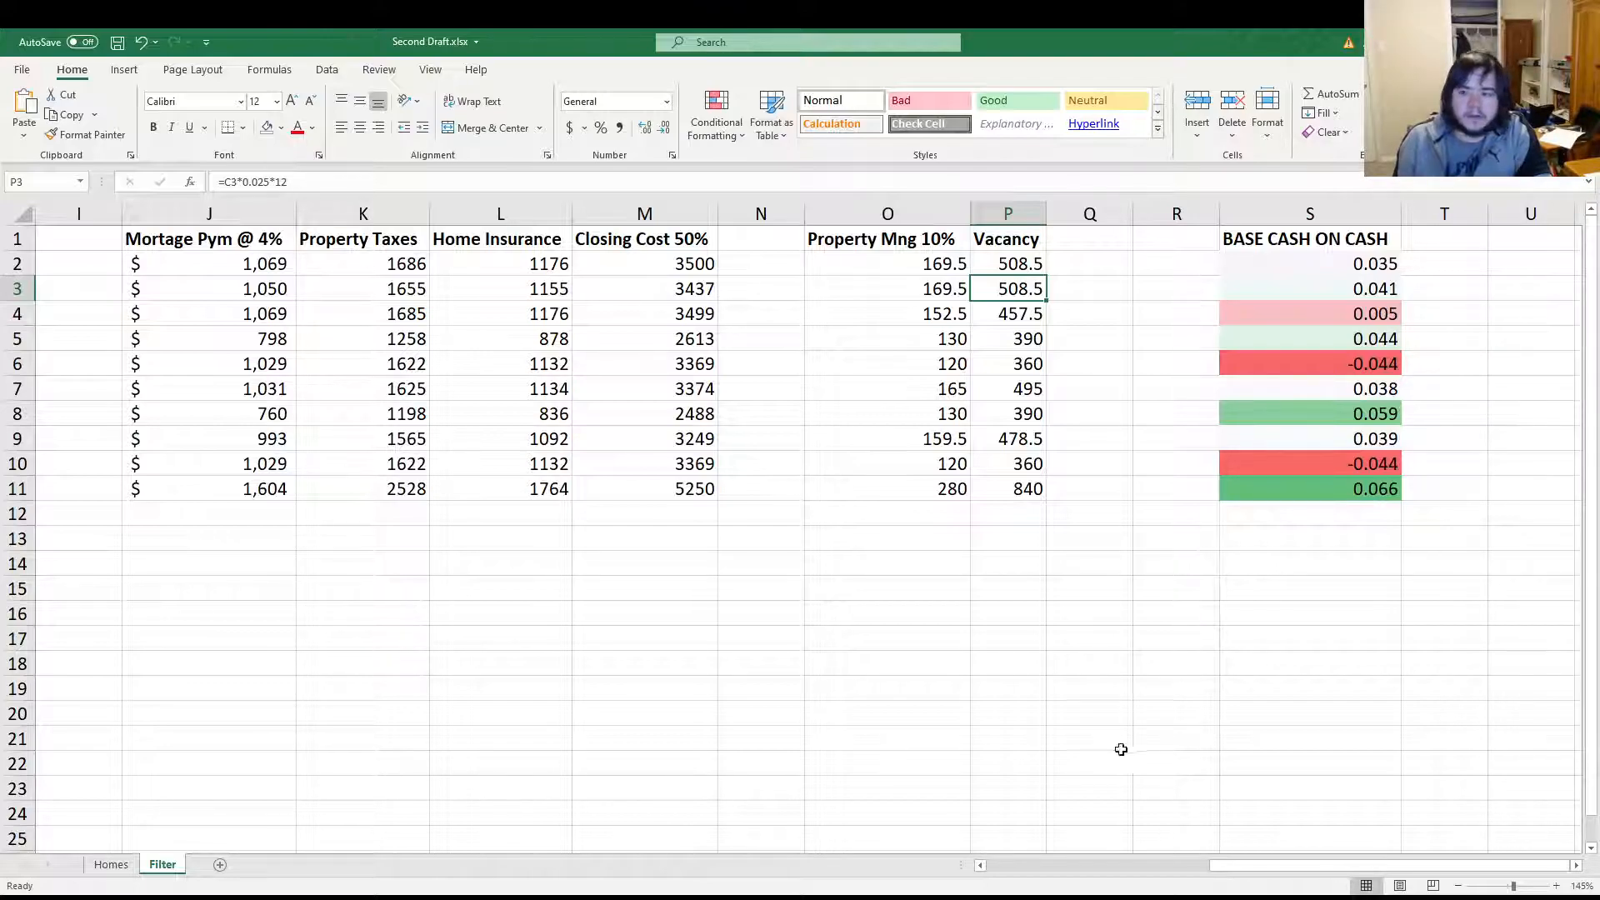
click(1087, 739)
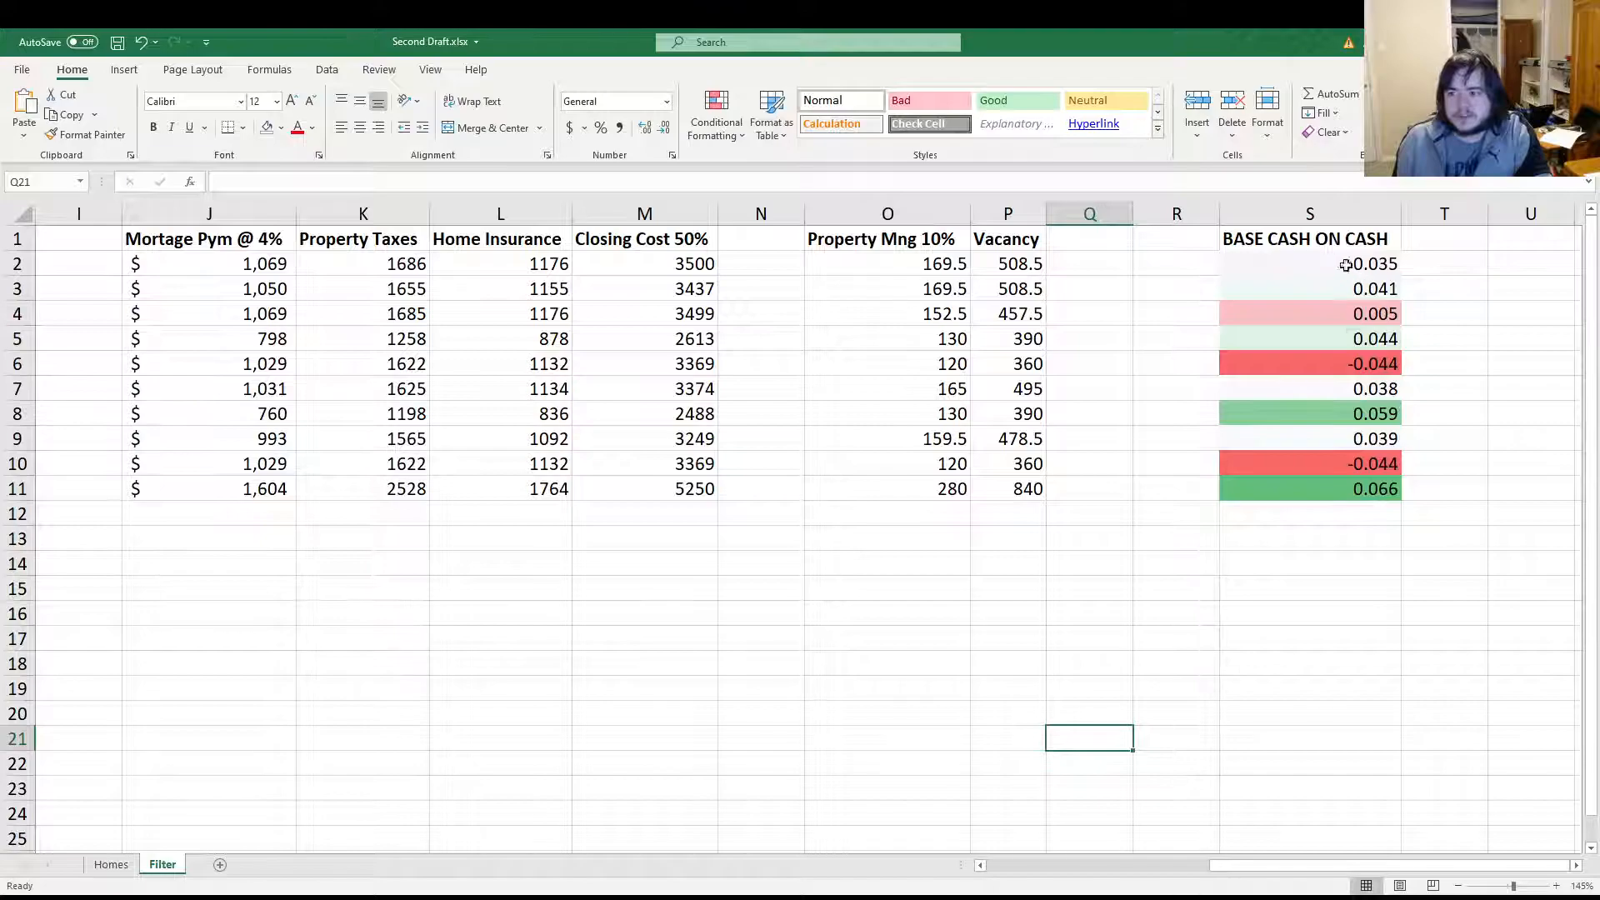
Inspect the BASE CASH ON CASH formulas for the properties in rows 2 to 11
click(1320, 257)
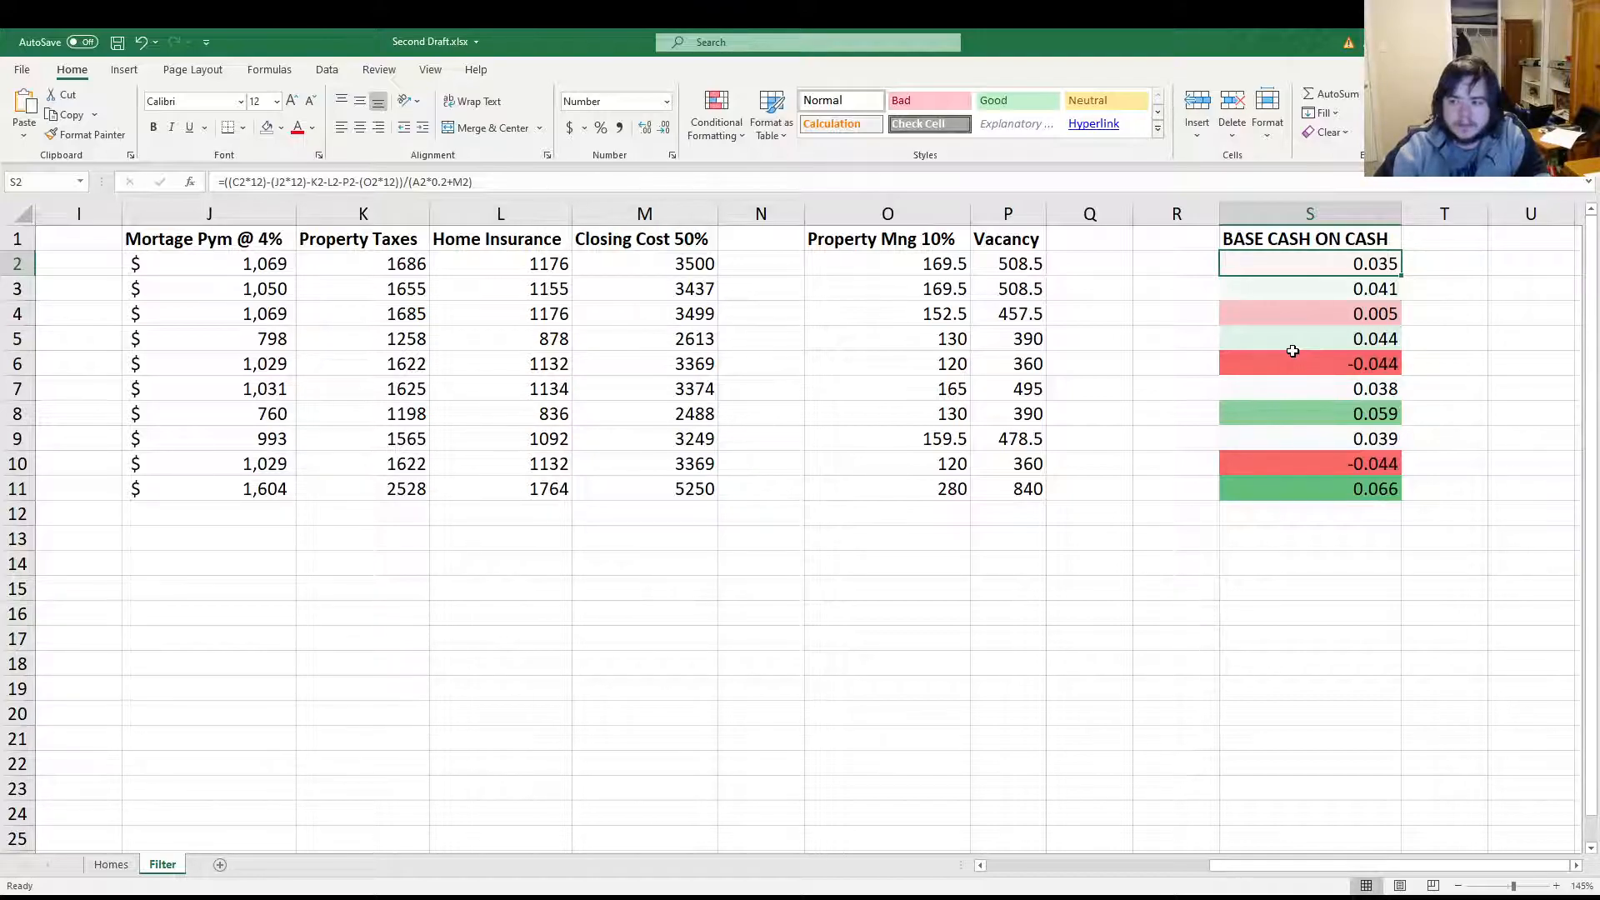
key(Down)
key(Down)
key(Down)
key(Down)
key(Down)
key(Down)
key(Down)
key(Down)
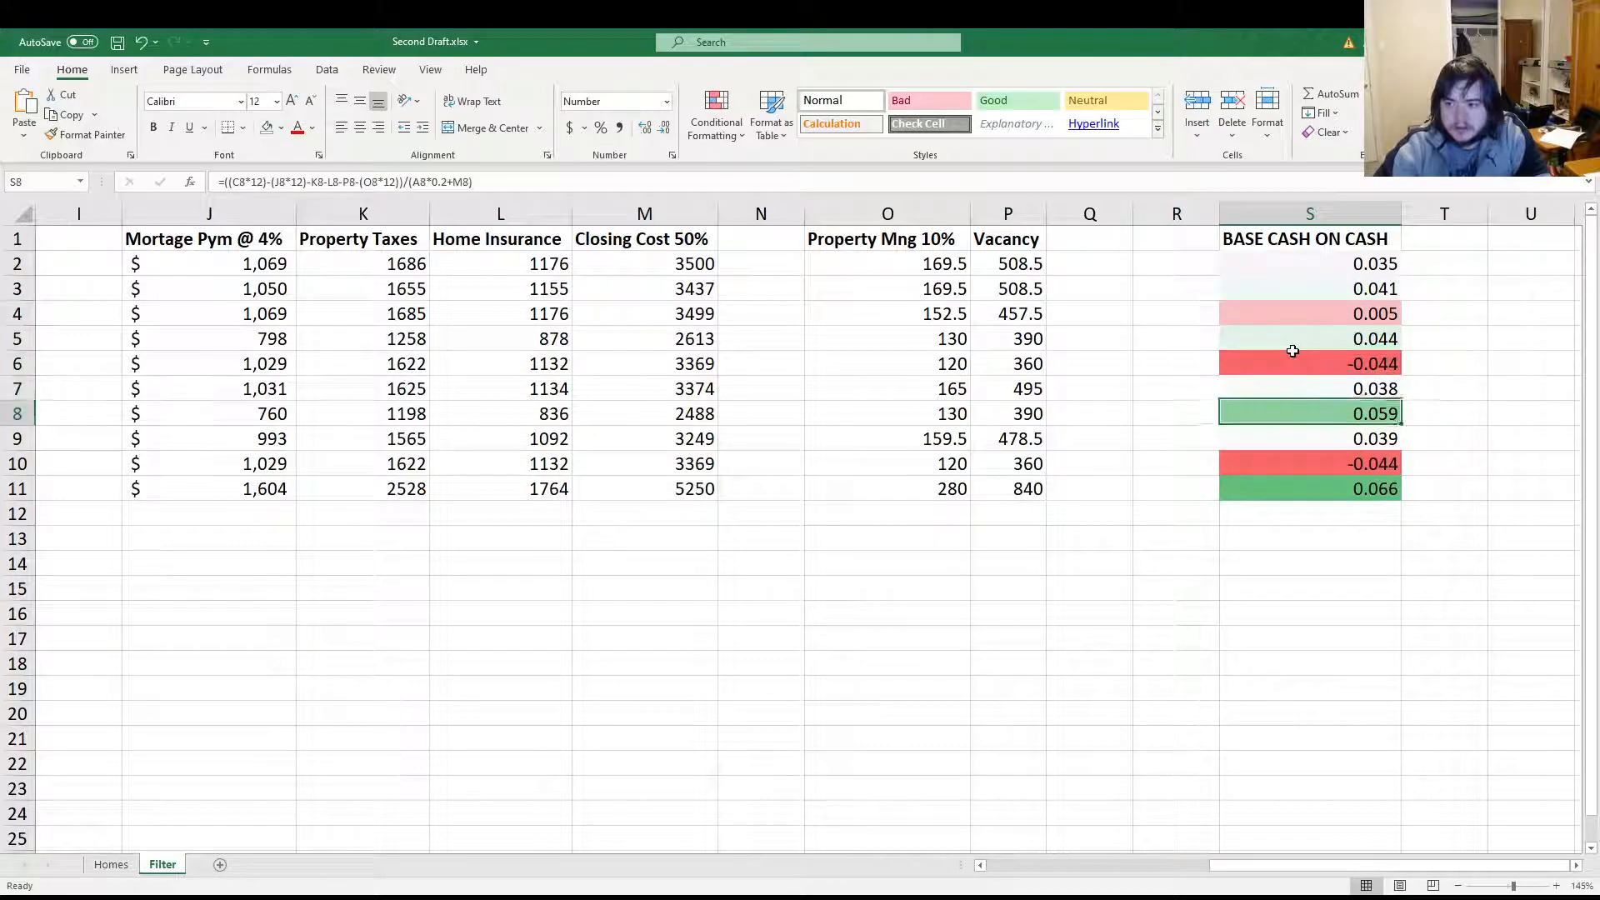
key(Down)
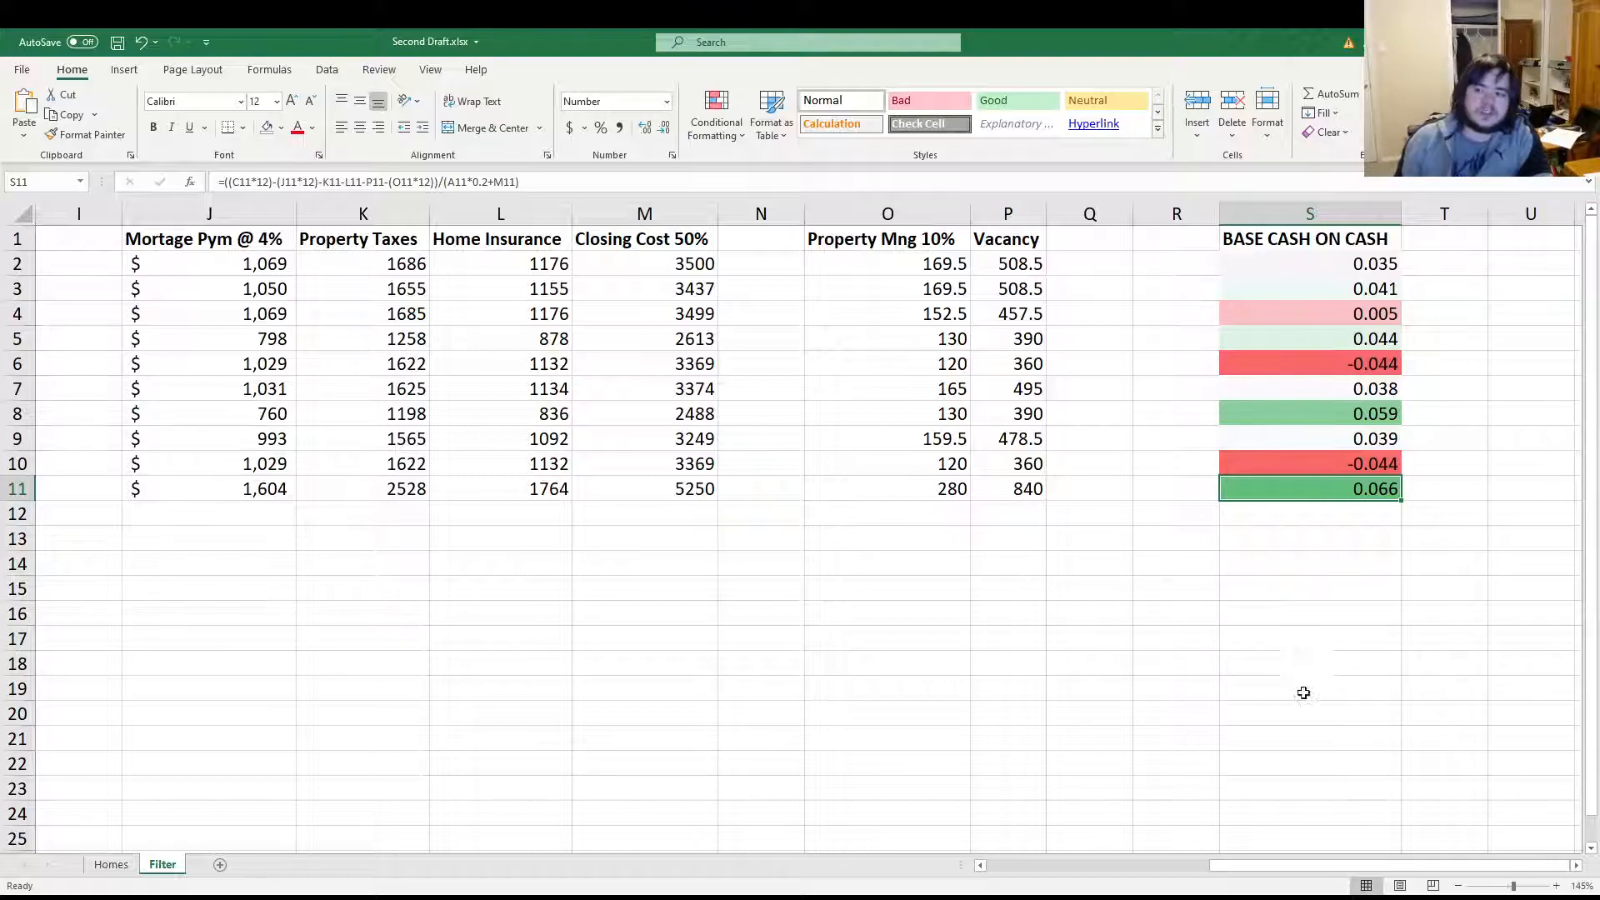
Set the price in A11 to 400000 and check that row's base cash on cash return
drag(1241, 873, 883, 869)
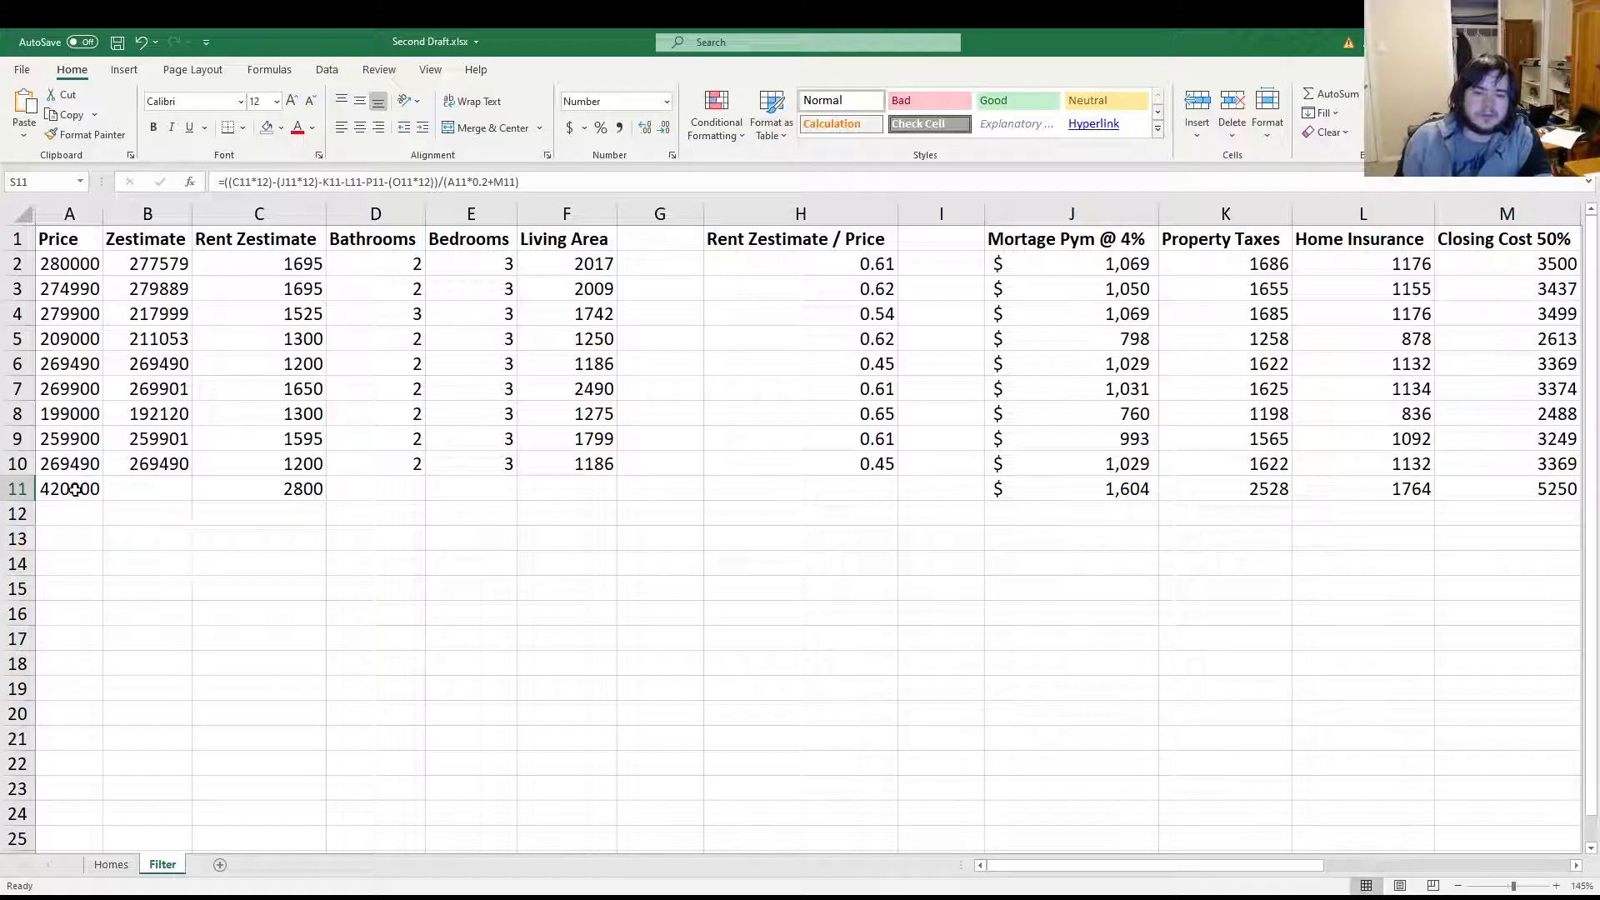
click(74, 490)
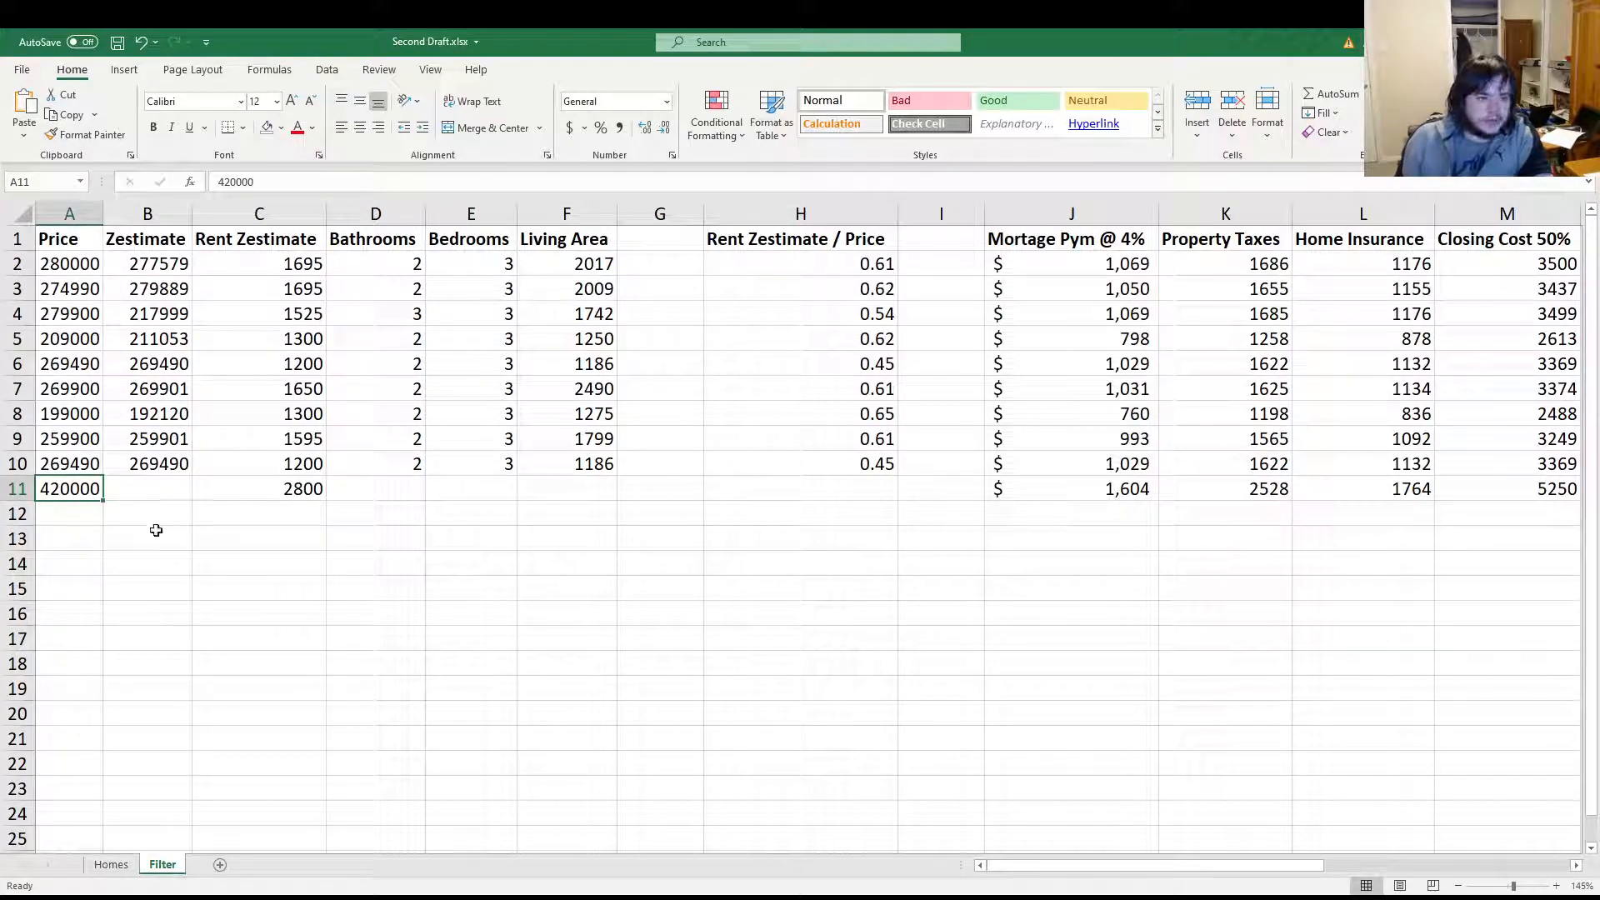
text(400000)
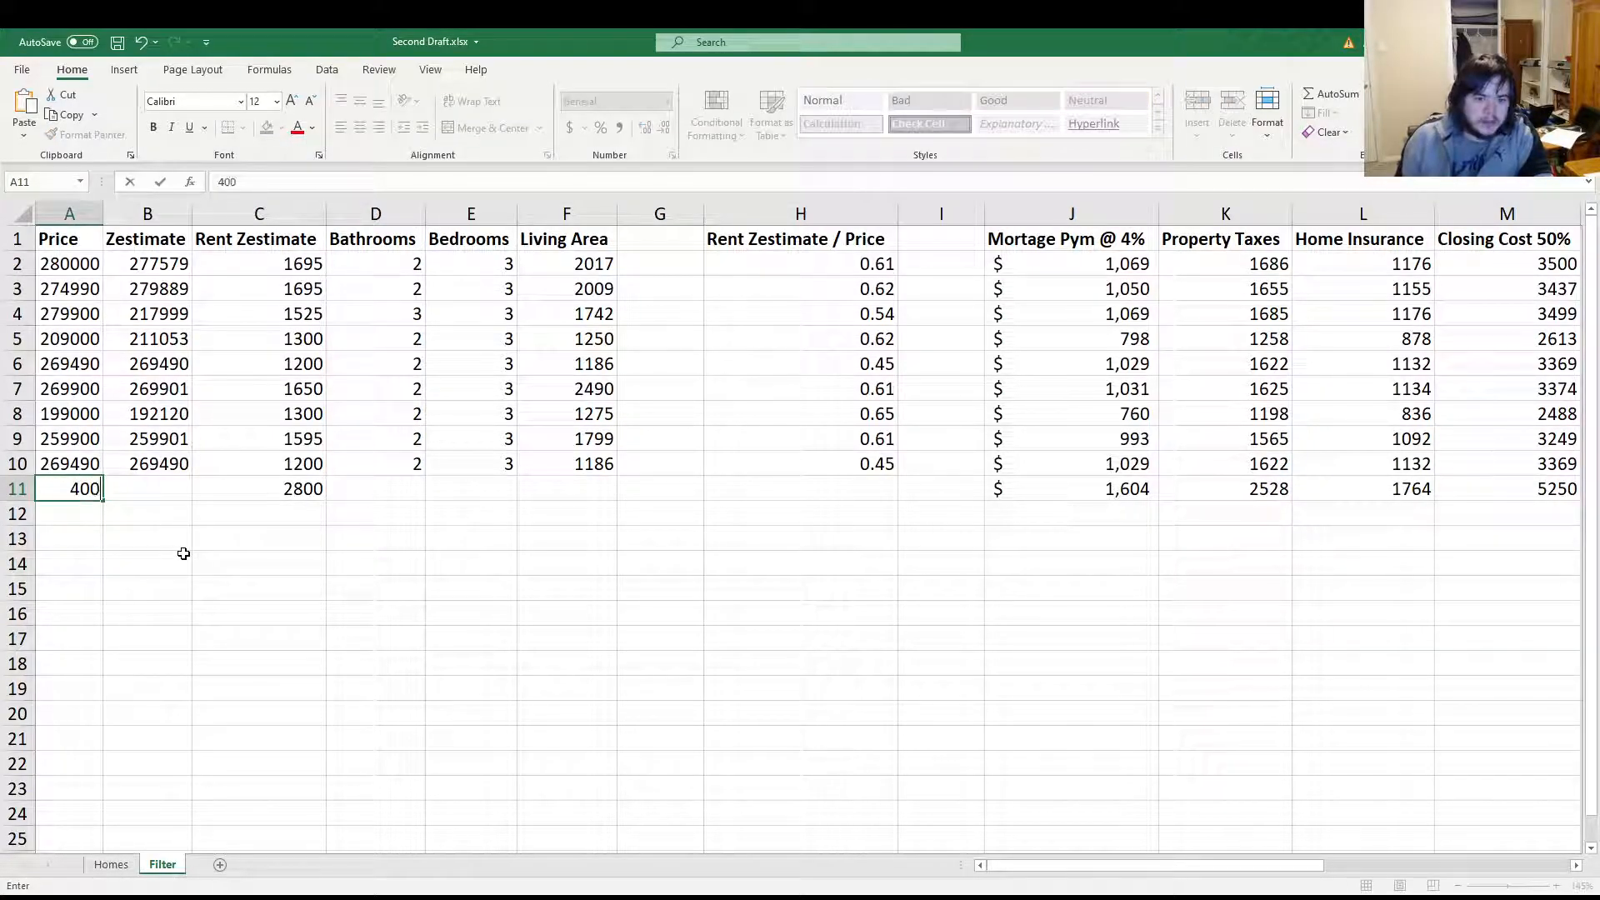
click(184, 553)
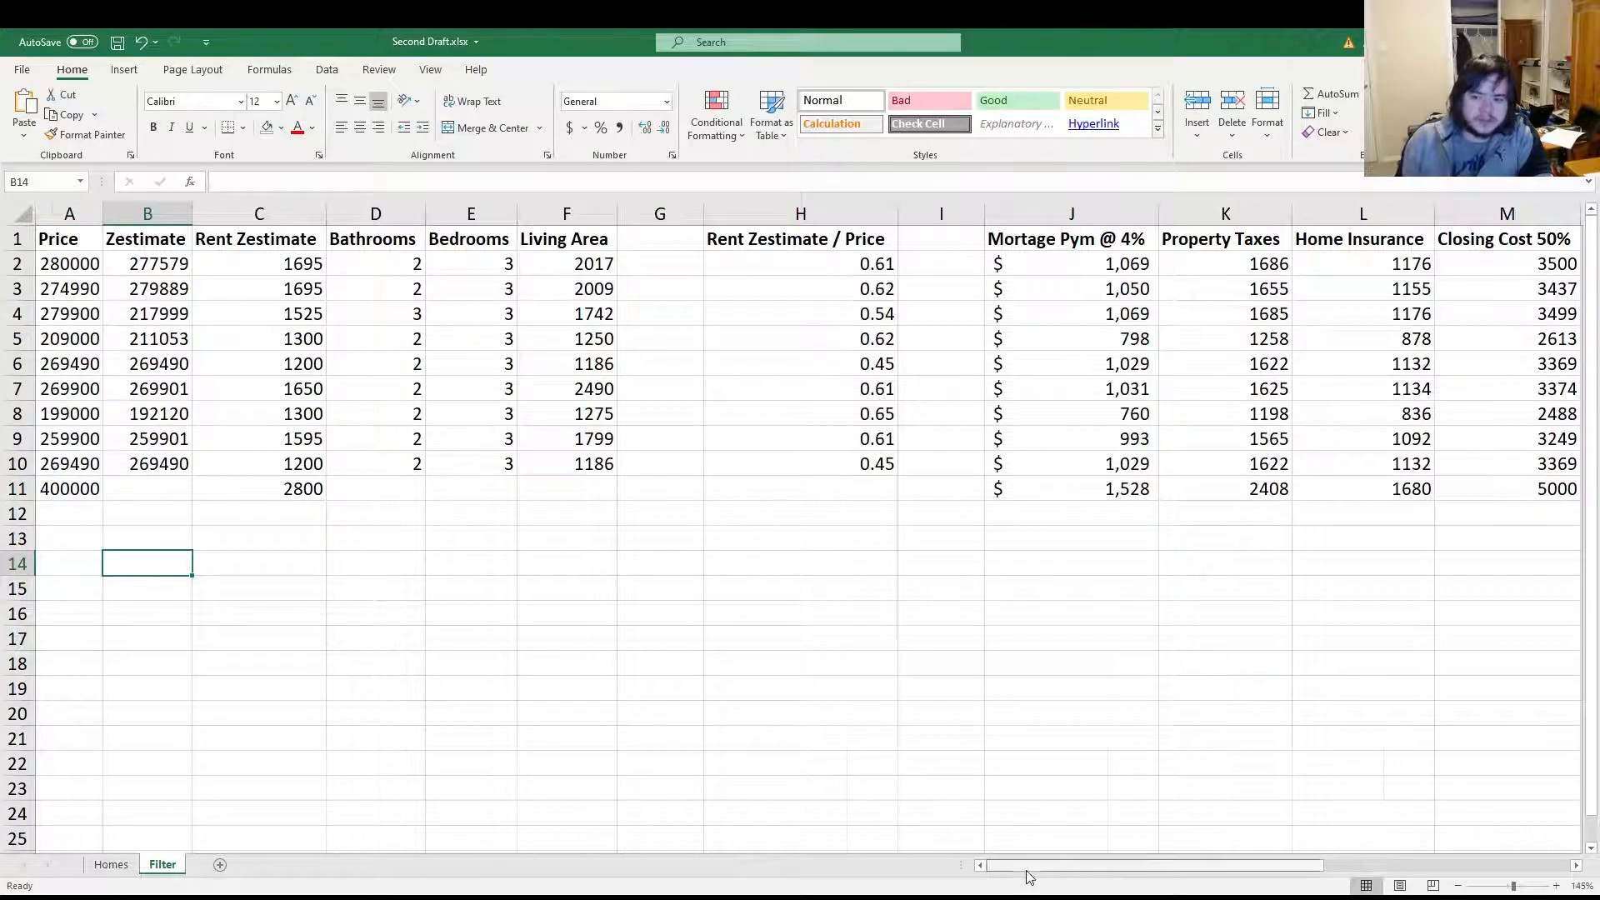
drag(1017, 865, 1316, 865)
click(1347, 499)
click(1343, 538)
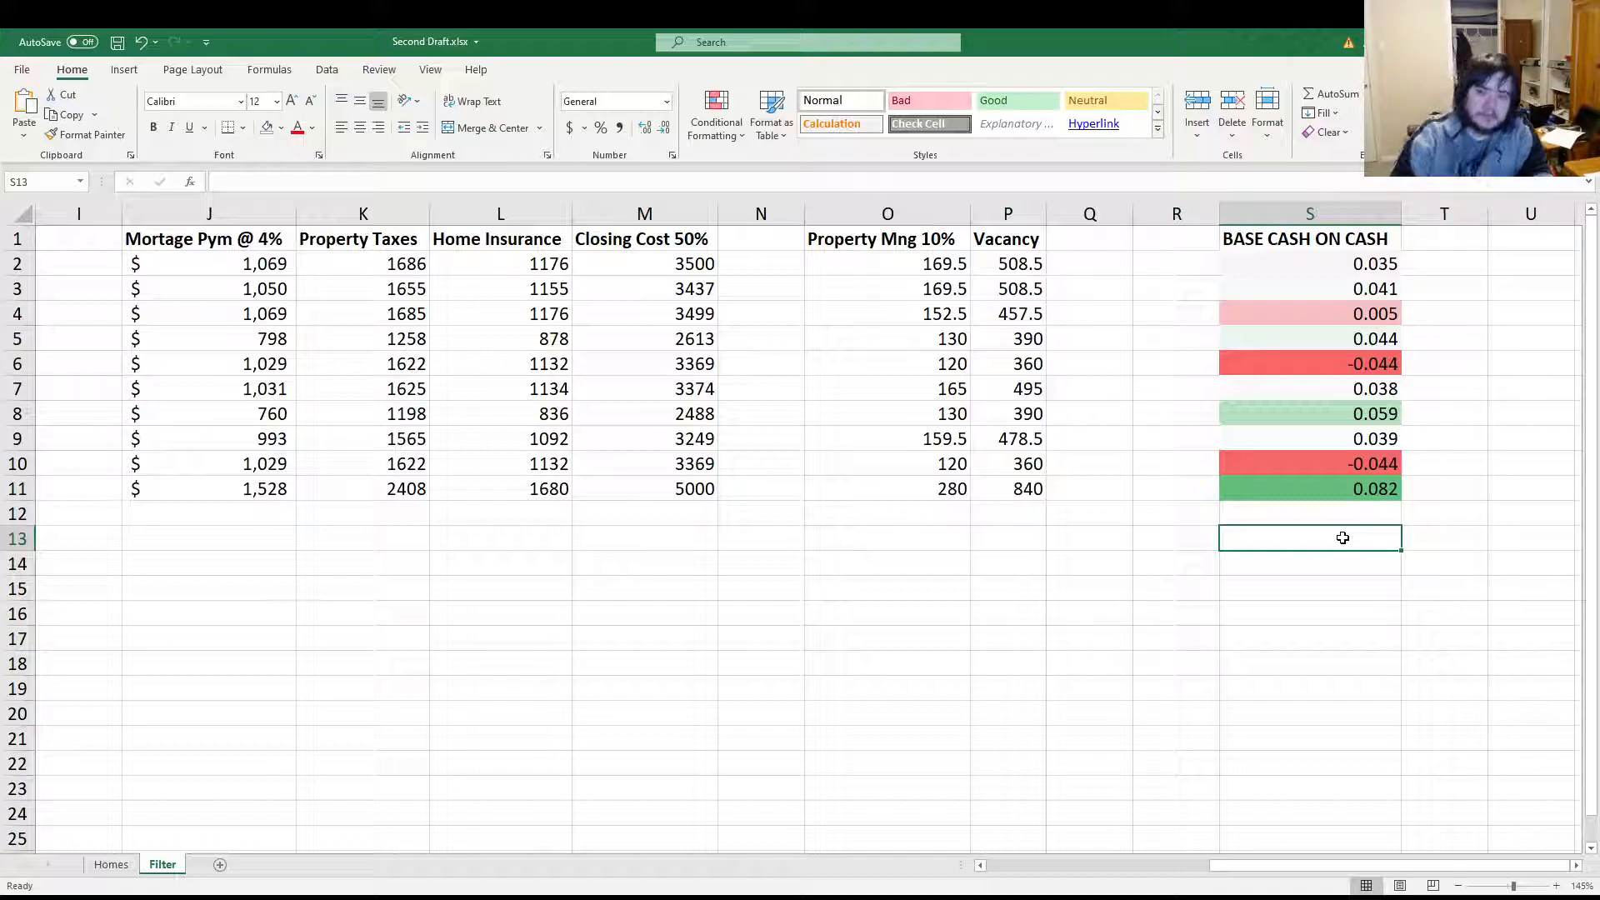
Add a property in row 12 with a price of 200000 and a rent estimate of 1500
drag(1347, 866, 939, 873)
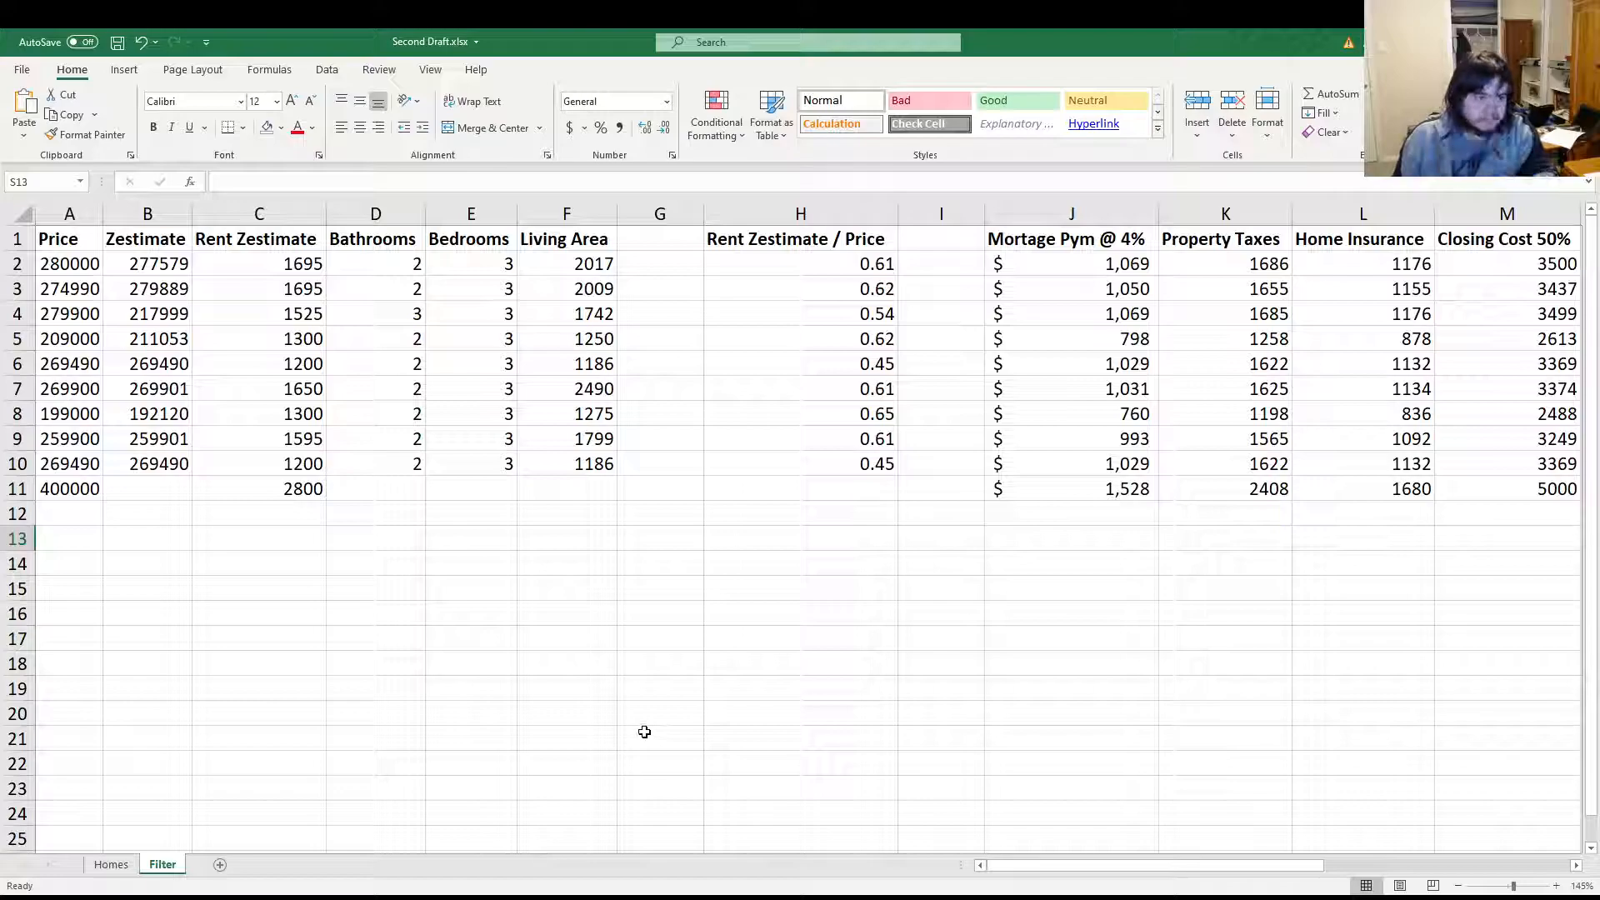
click(81, 510)
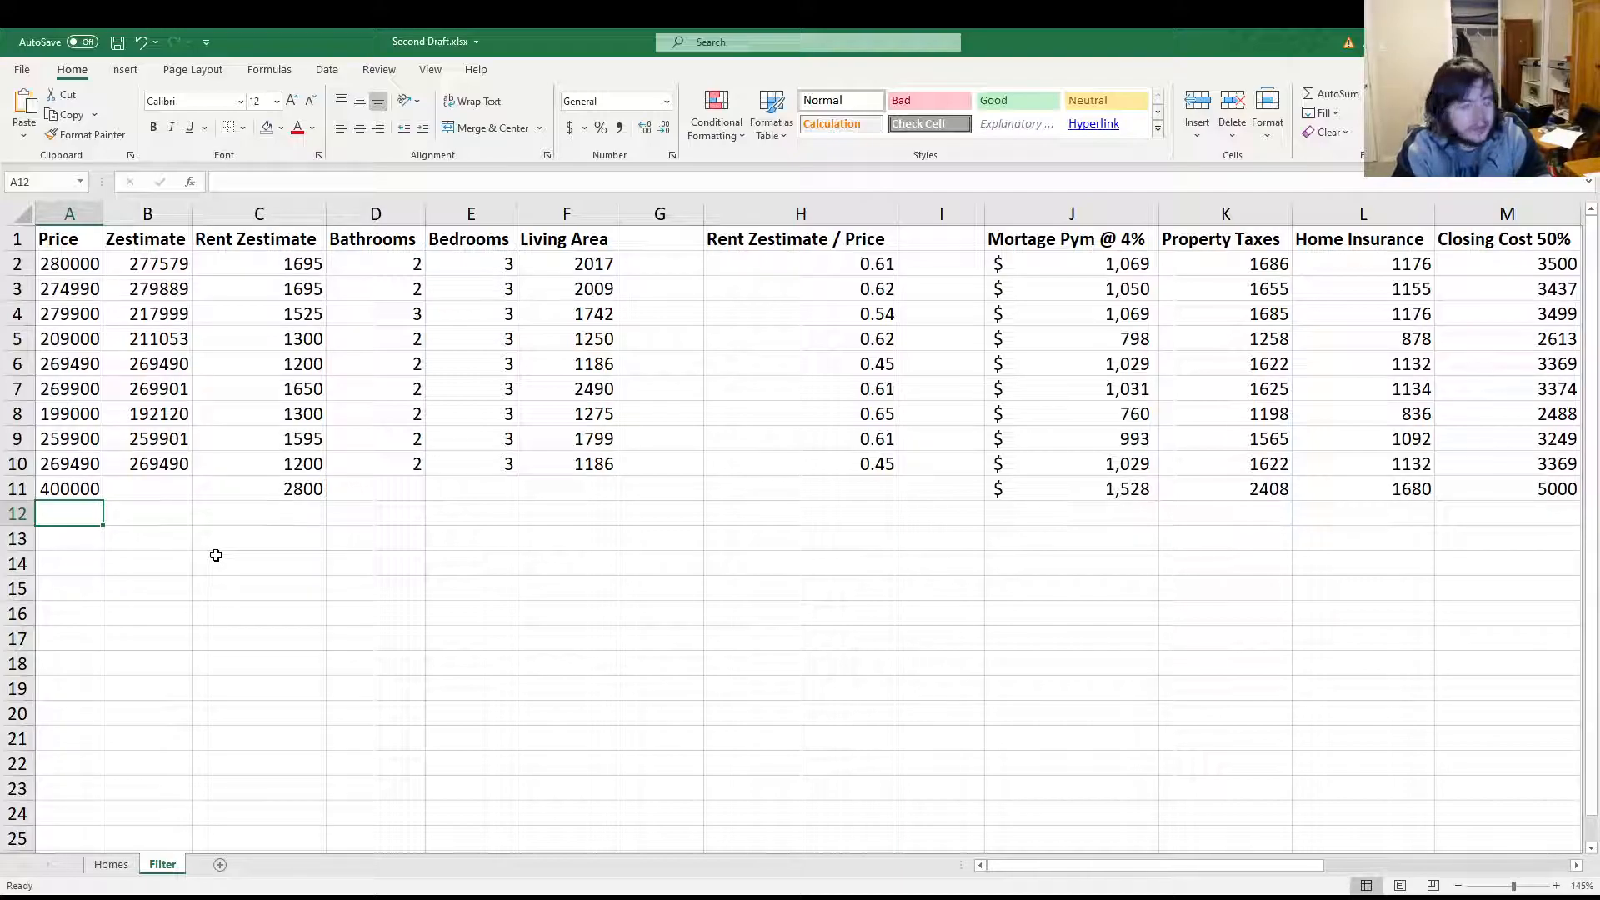
text(200000)
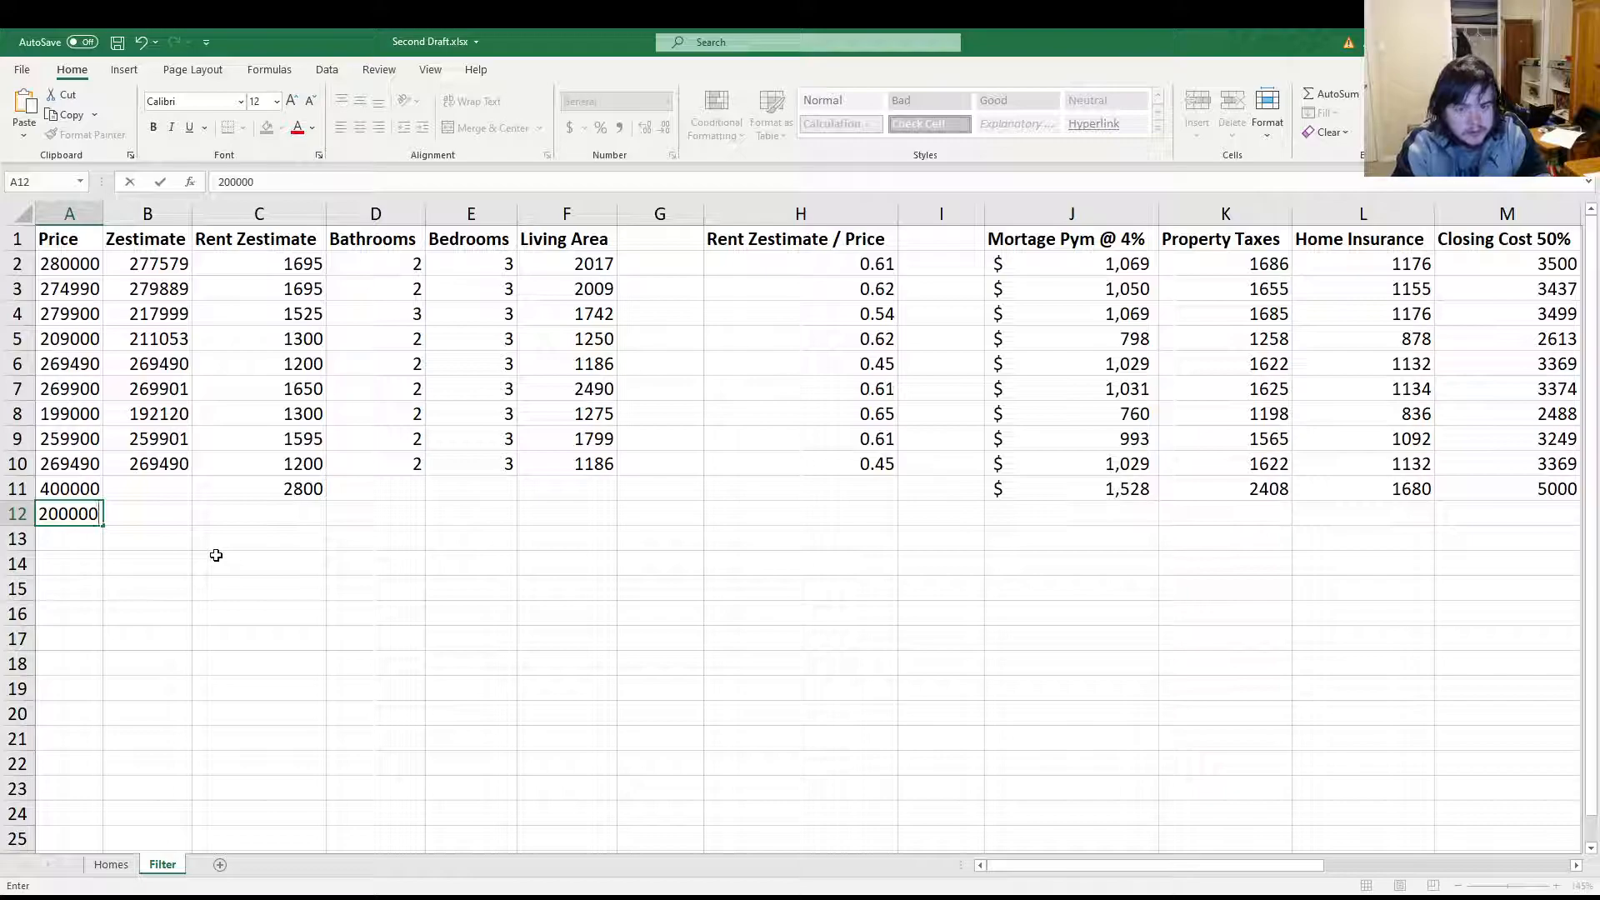
key(Tab)
key(Tab)
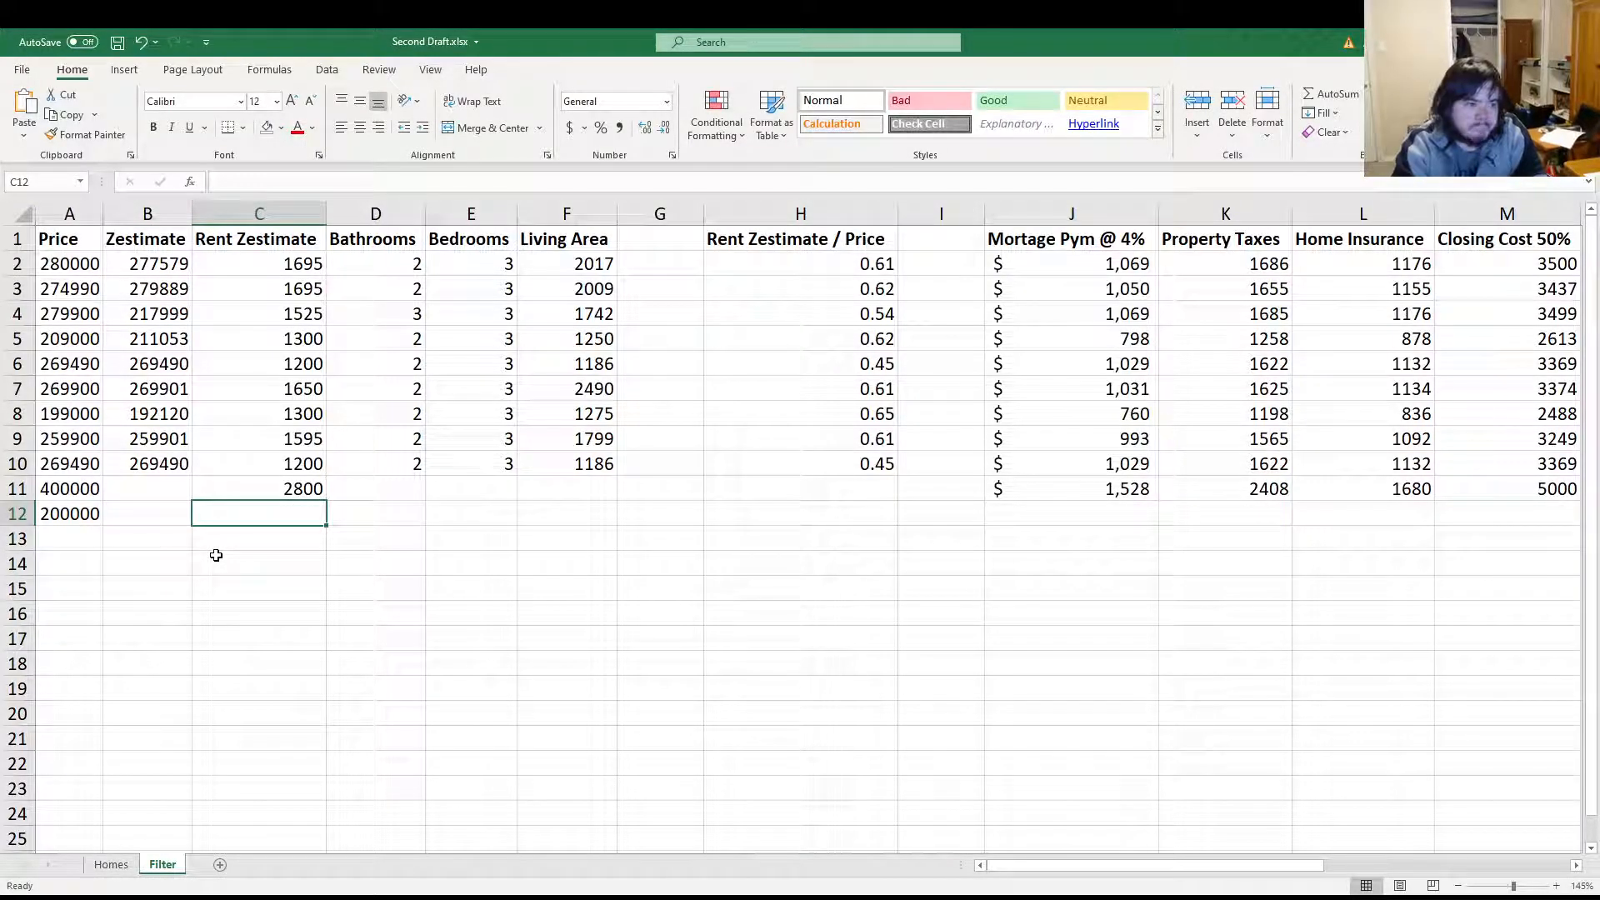
text(1500)
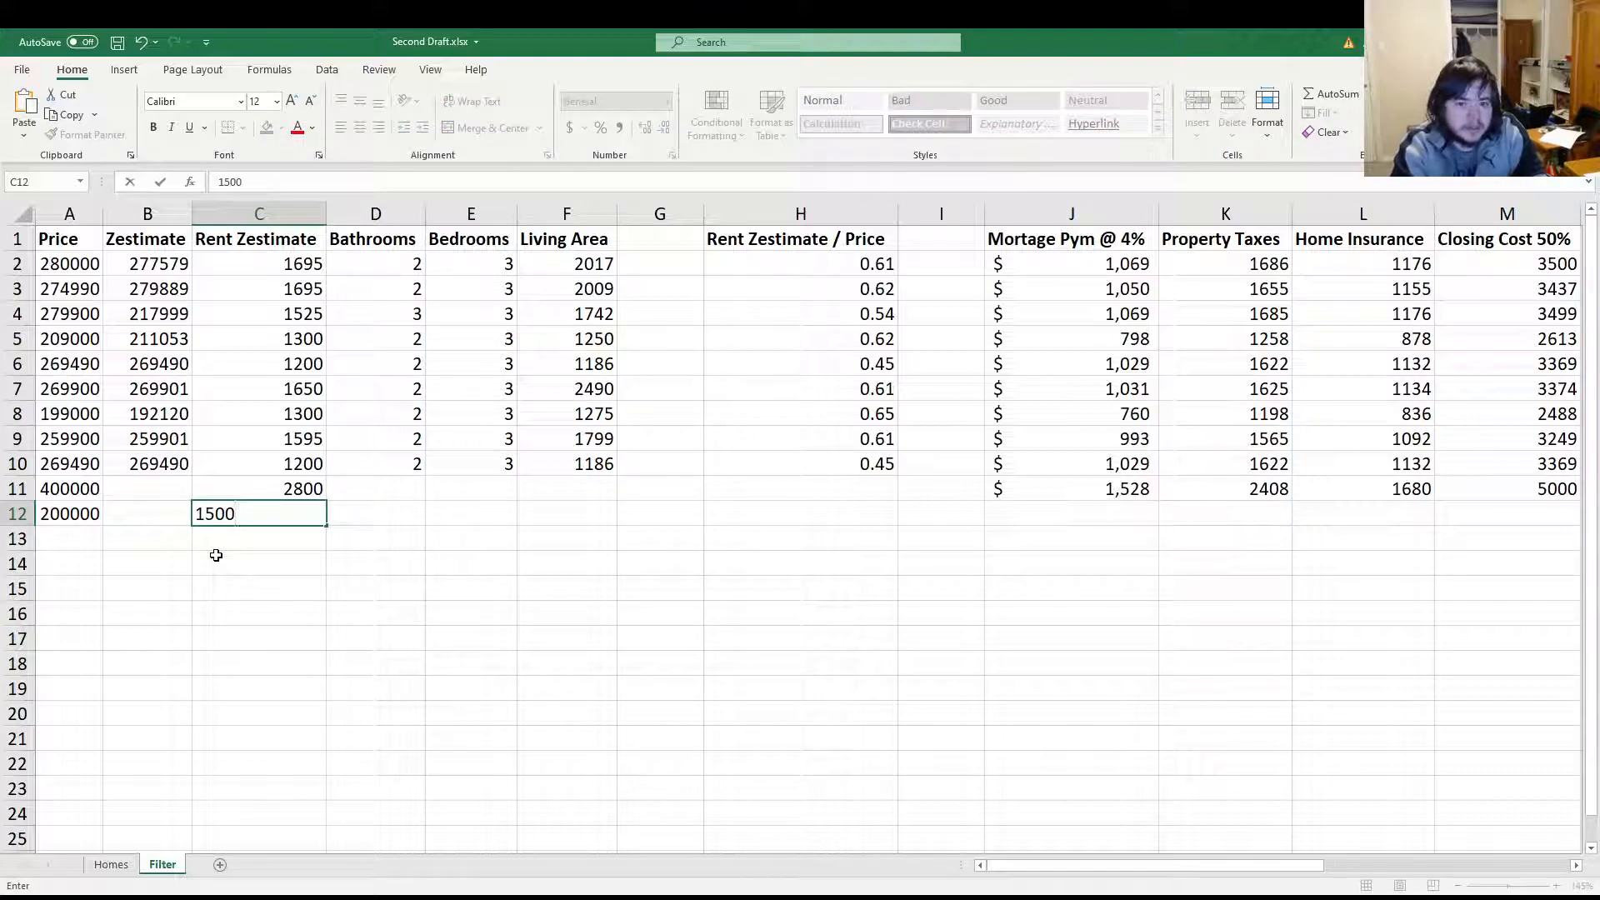
key(Right)
Copy the mortgage, property tax, home insurance and closing cost formulas from row 11 down to row 12
key(Right)
key(Right)
key(Right)
key(Right)
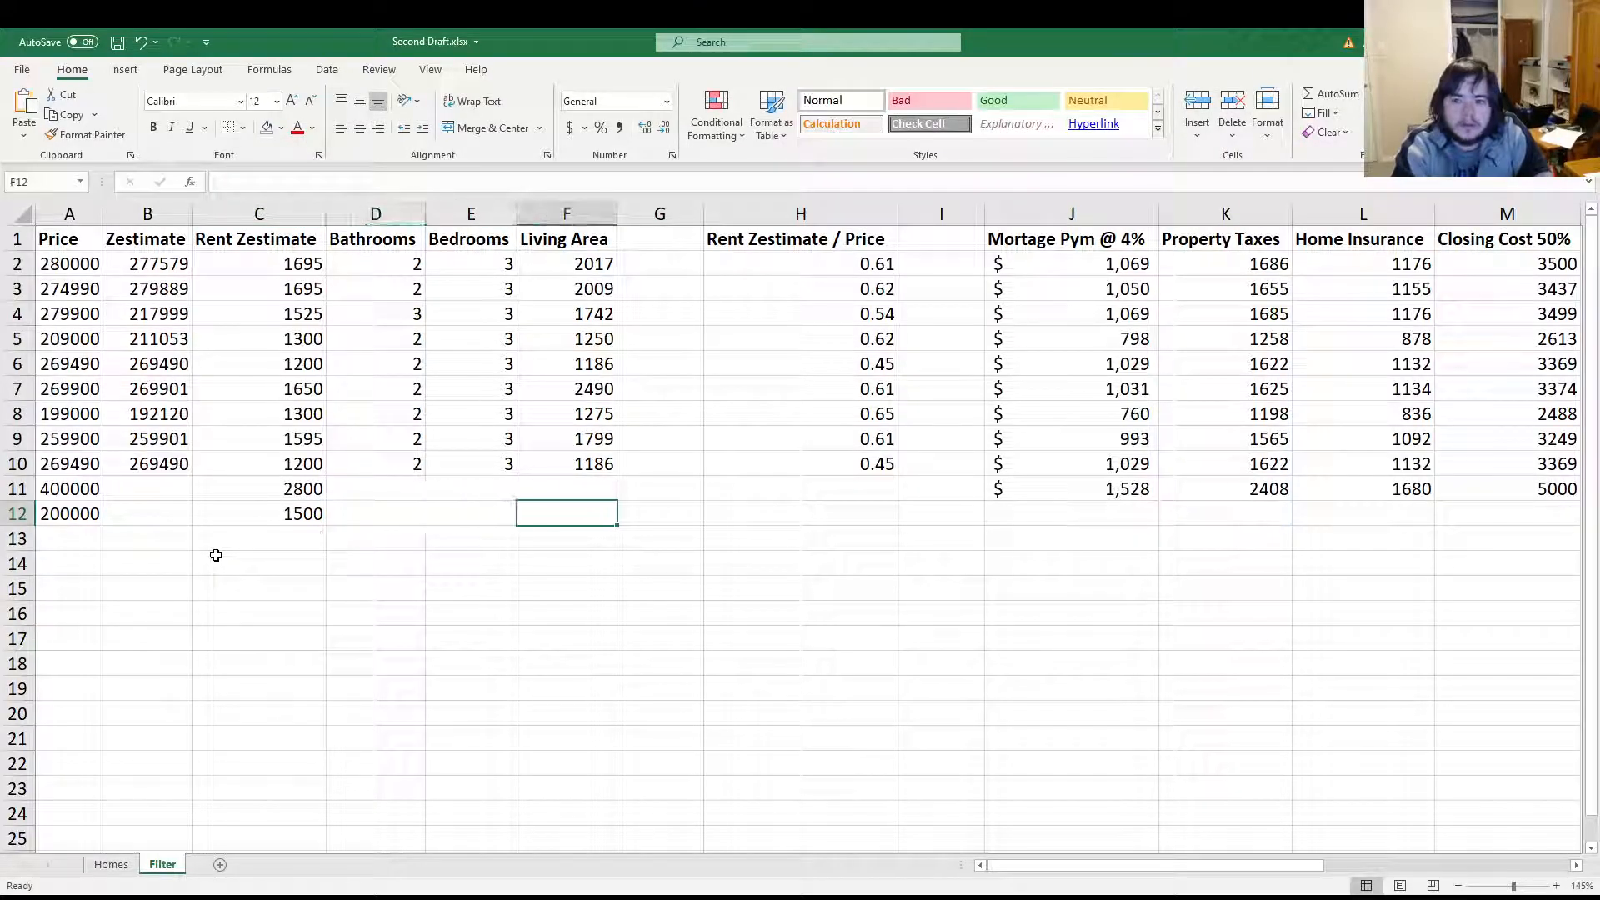
key(Right)
key(Right)
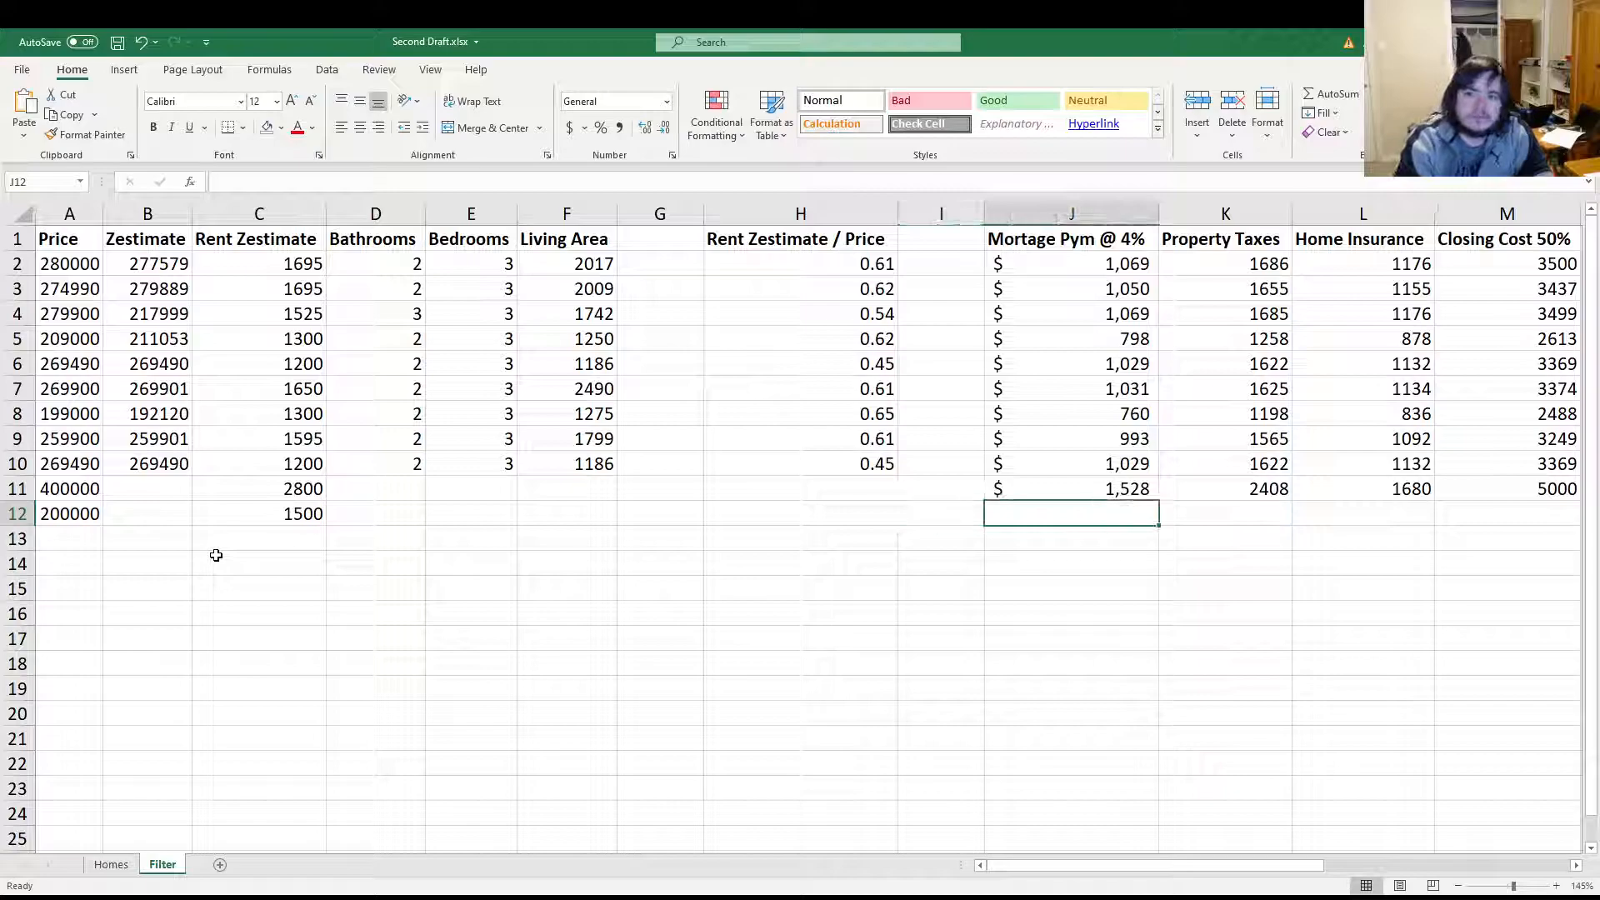
key(Right)
key(Right)
key(Right)
key(Right)
key(Right)
key(Right)
key(Right)
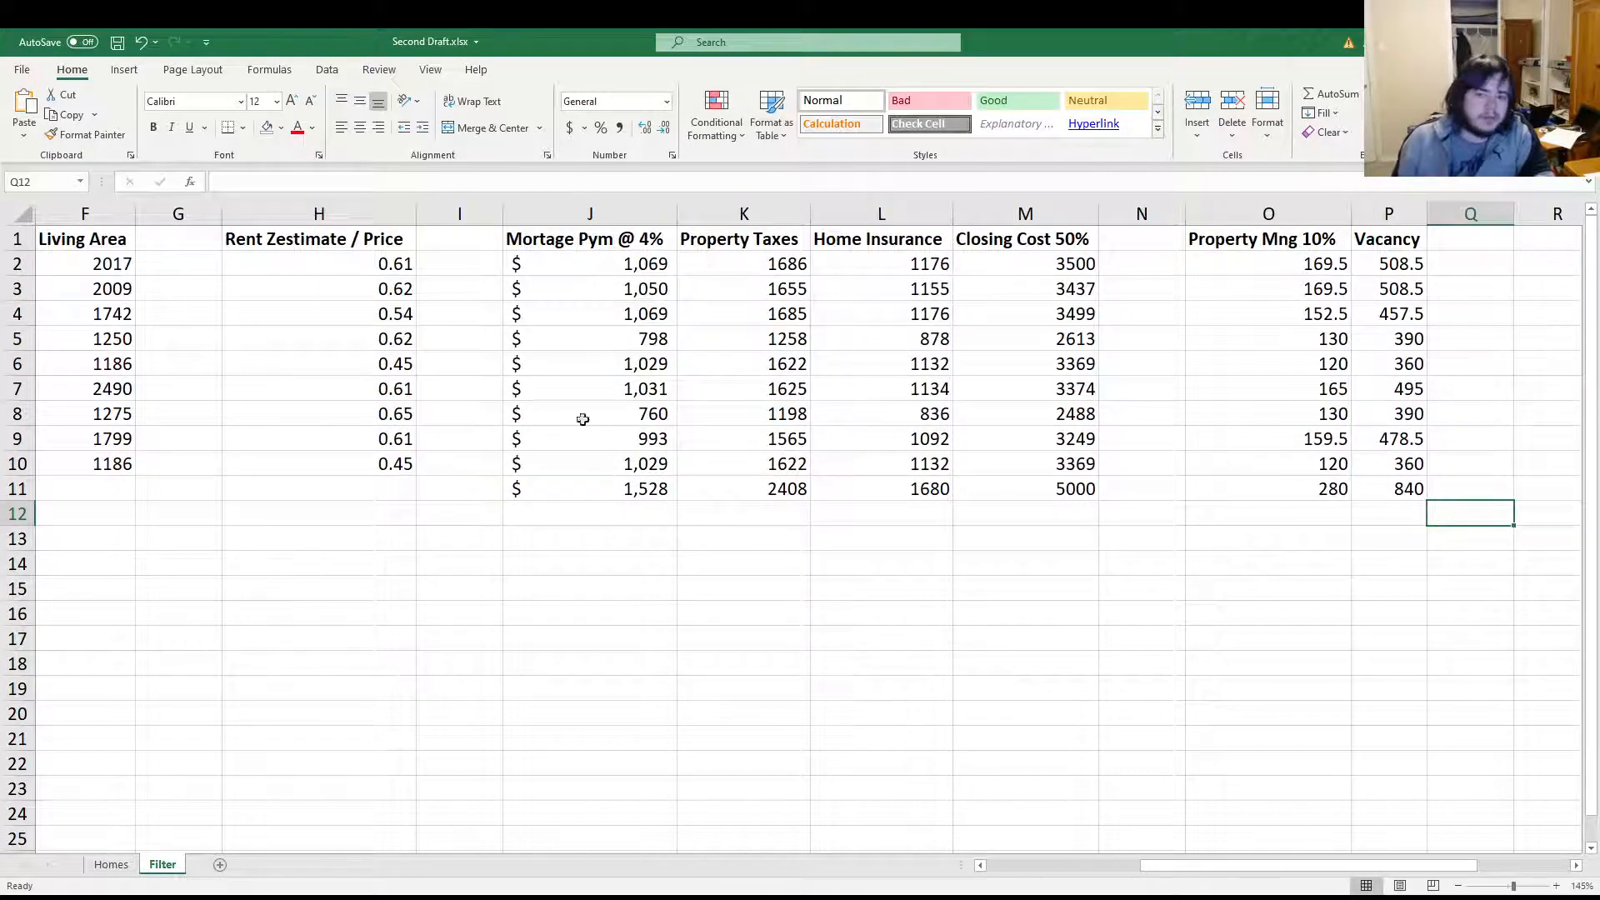
drag(590, 485, 1095, 521)
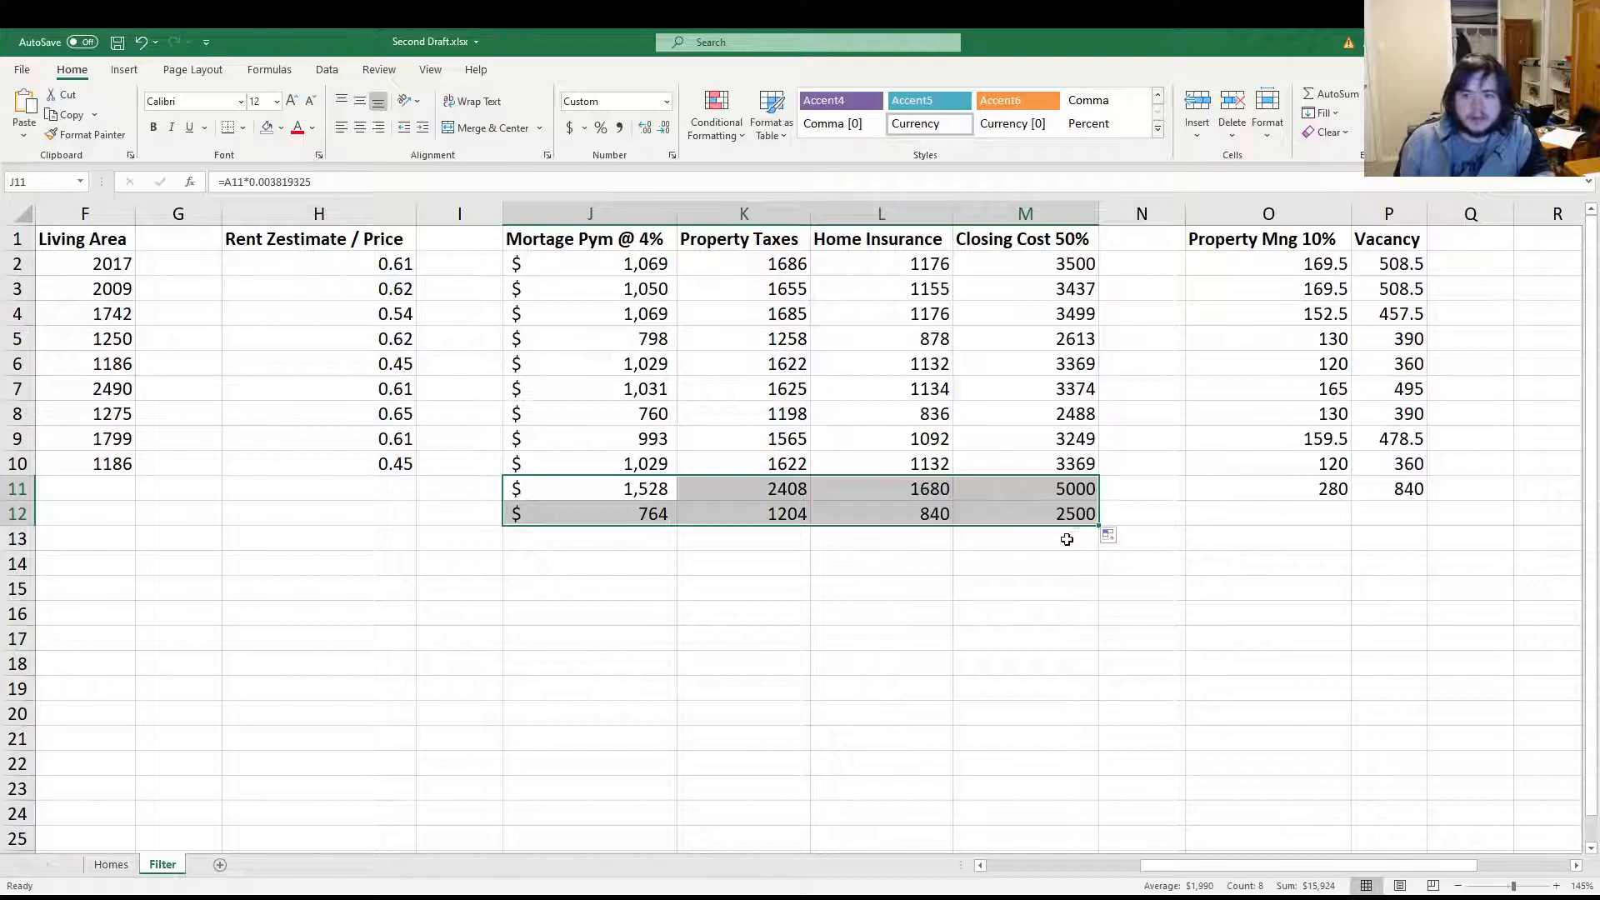
click(820, 590)
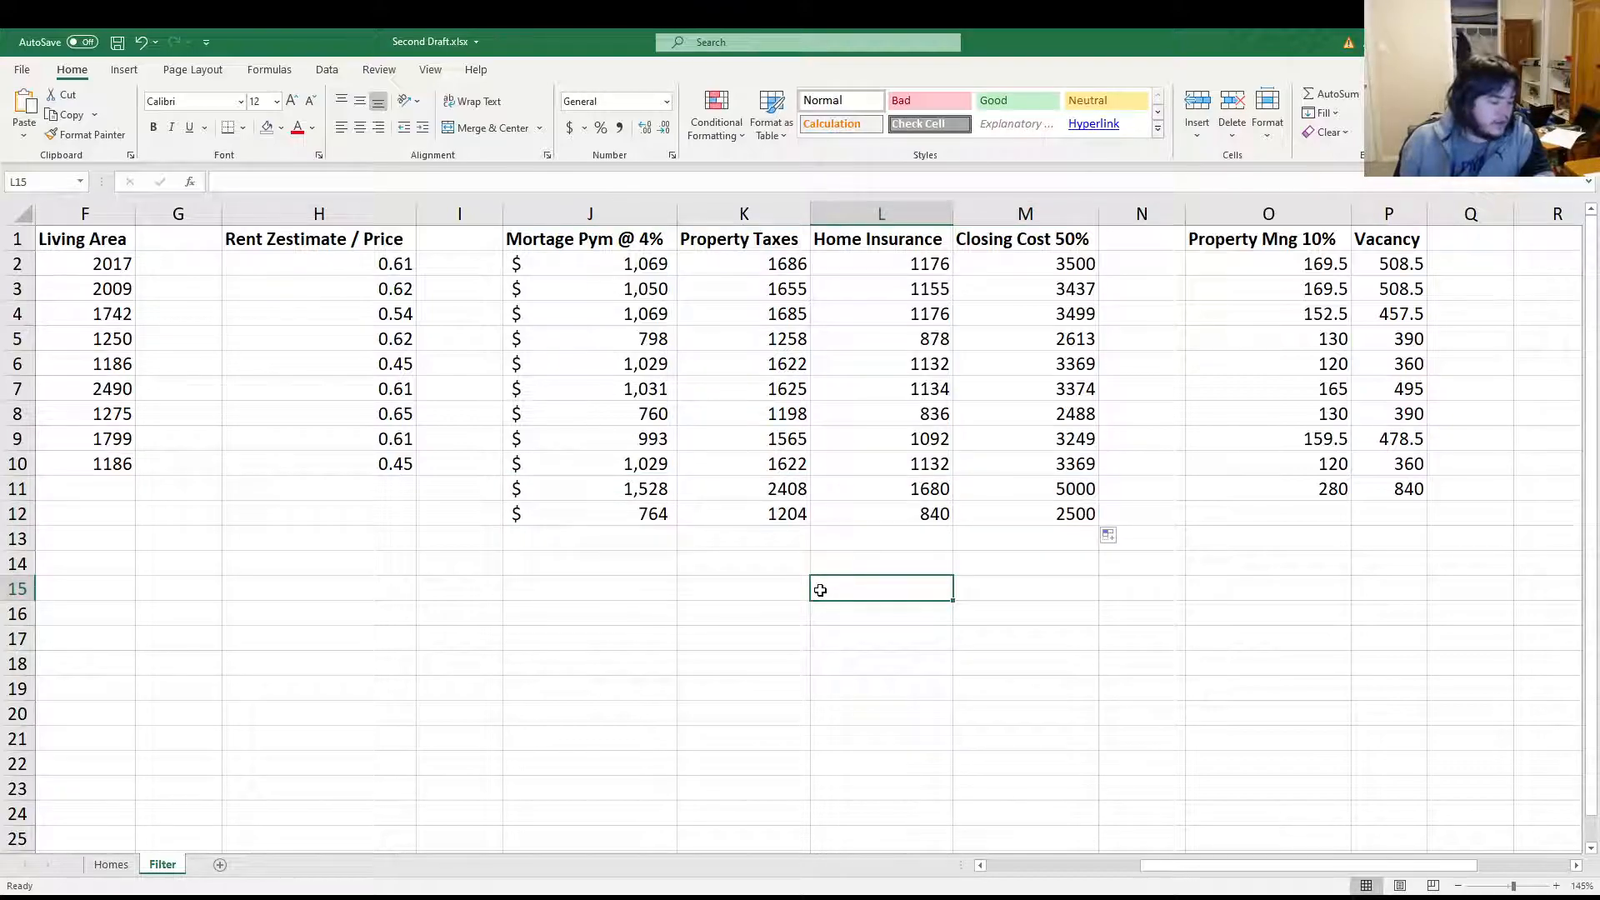
Copy the property management and vacancy formulas from row 11 down to row 12
key(Right)
key(Right)
key(Right)
key(Right)
key(Right)
key(Right)
key(Right)
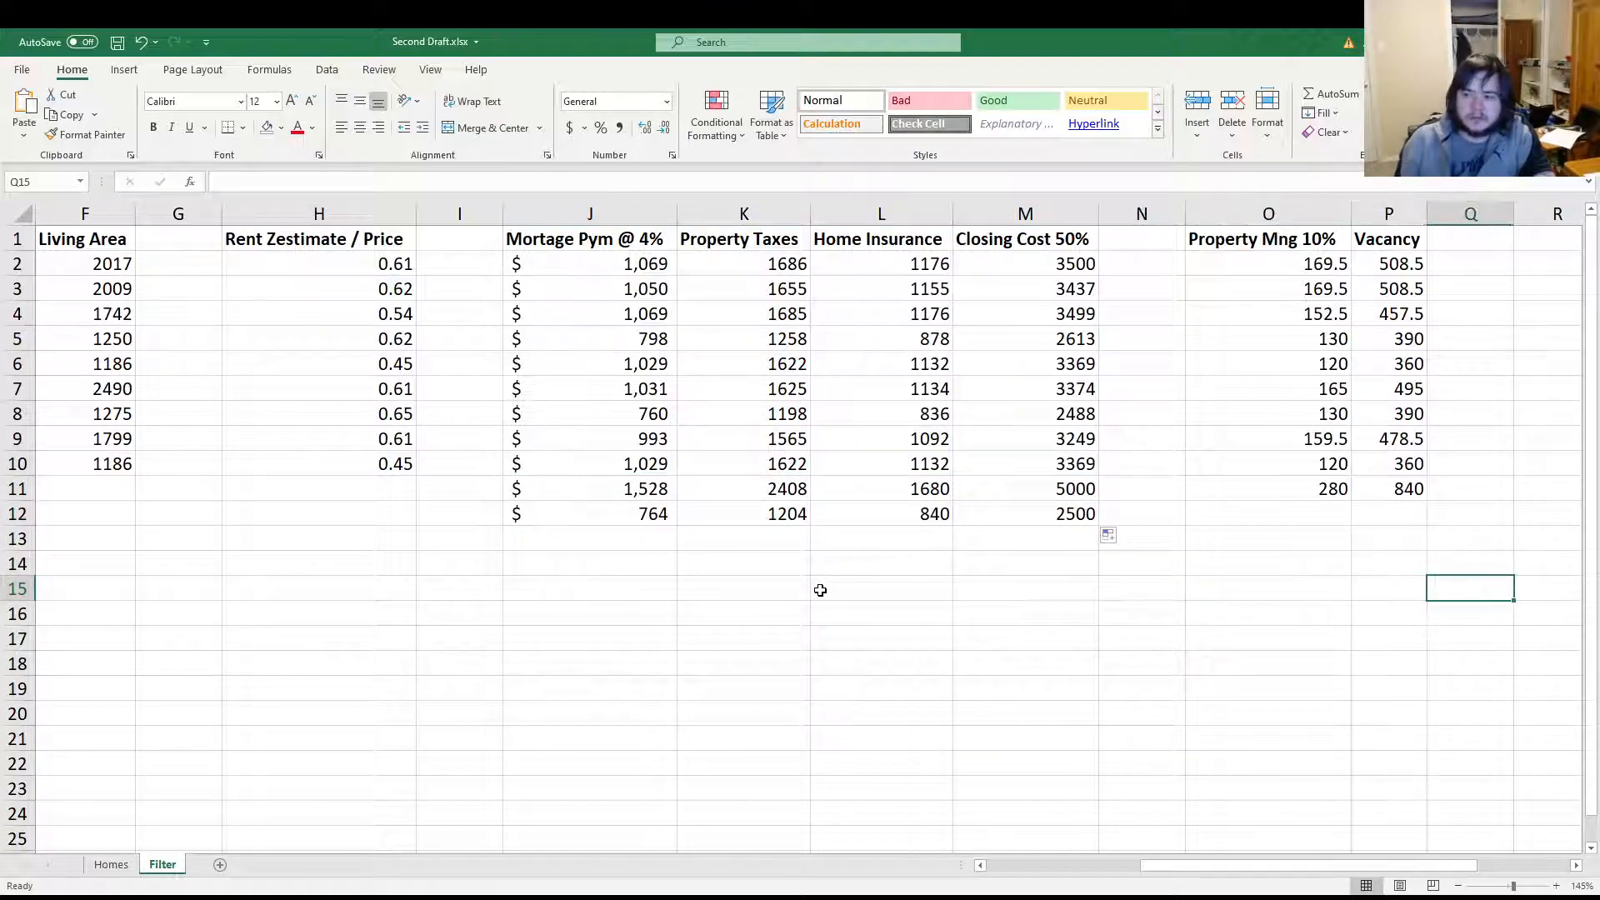
drag(920, 485, 1042, 521)
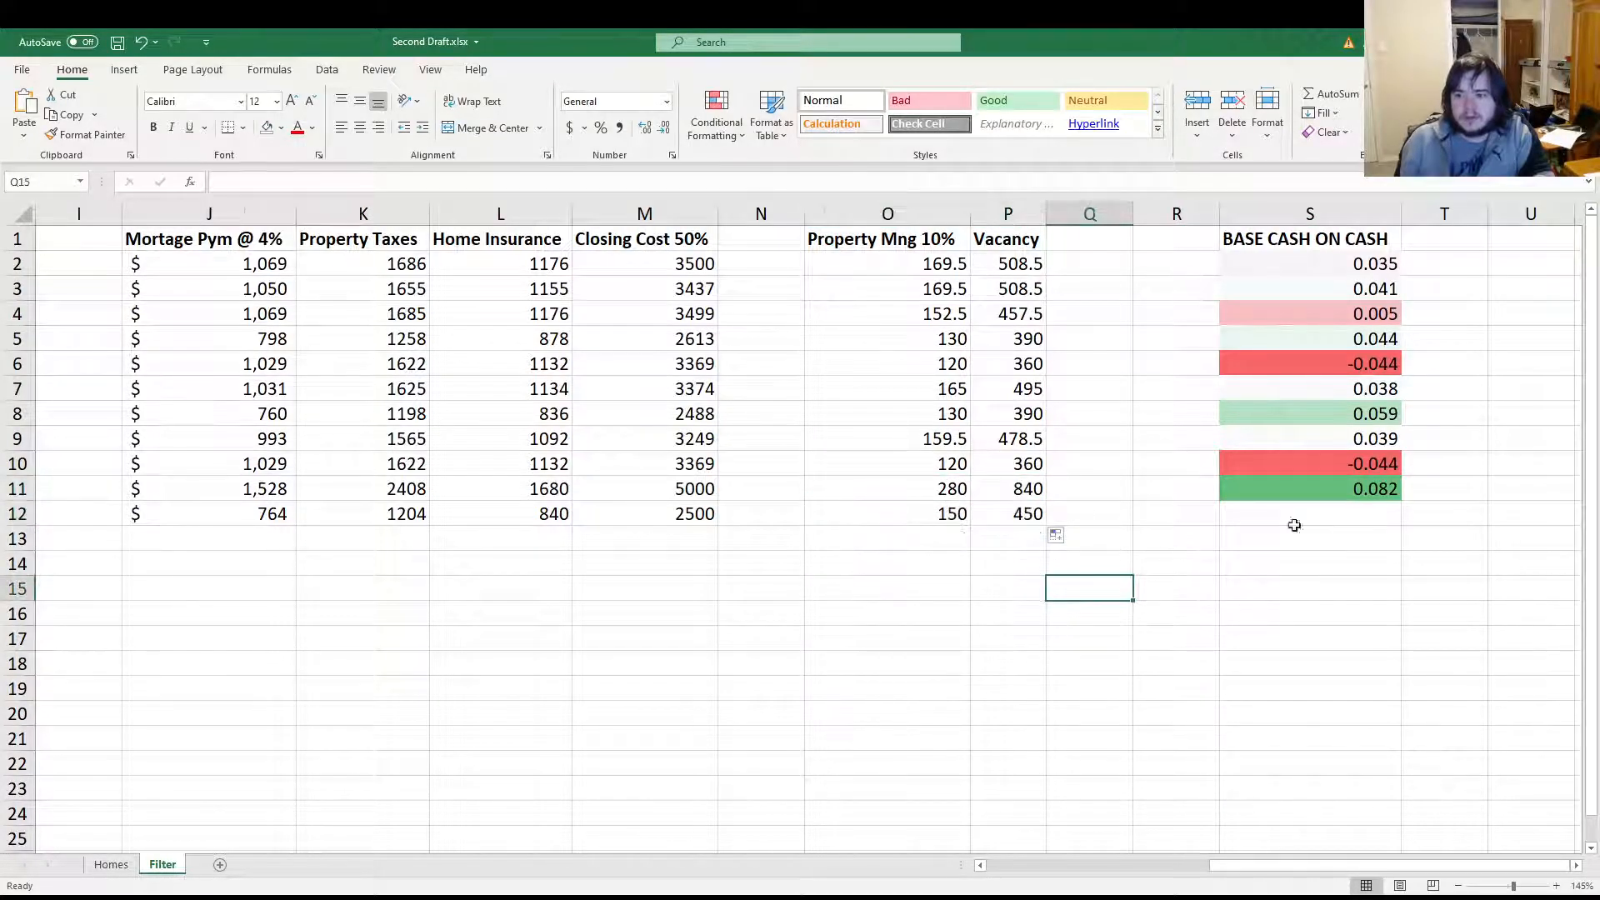
Copy the BASE CASH ON CASH formula from S11 down to S12
click(1310, 491)
drag(1405, 505, 1402, 525)
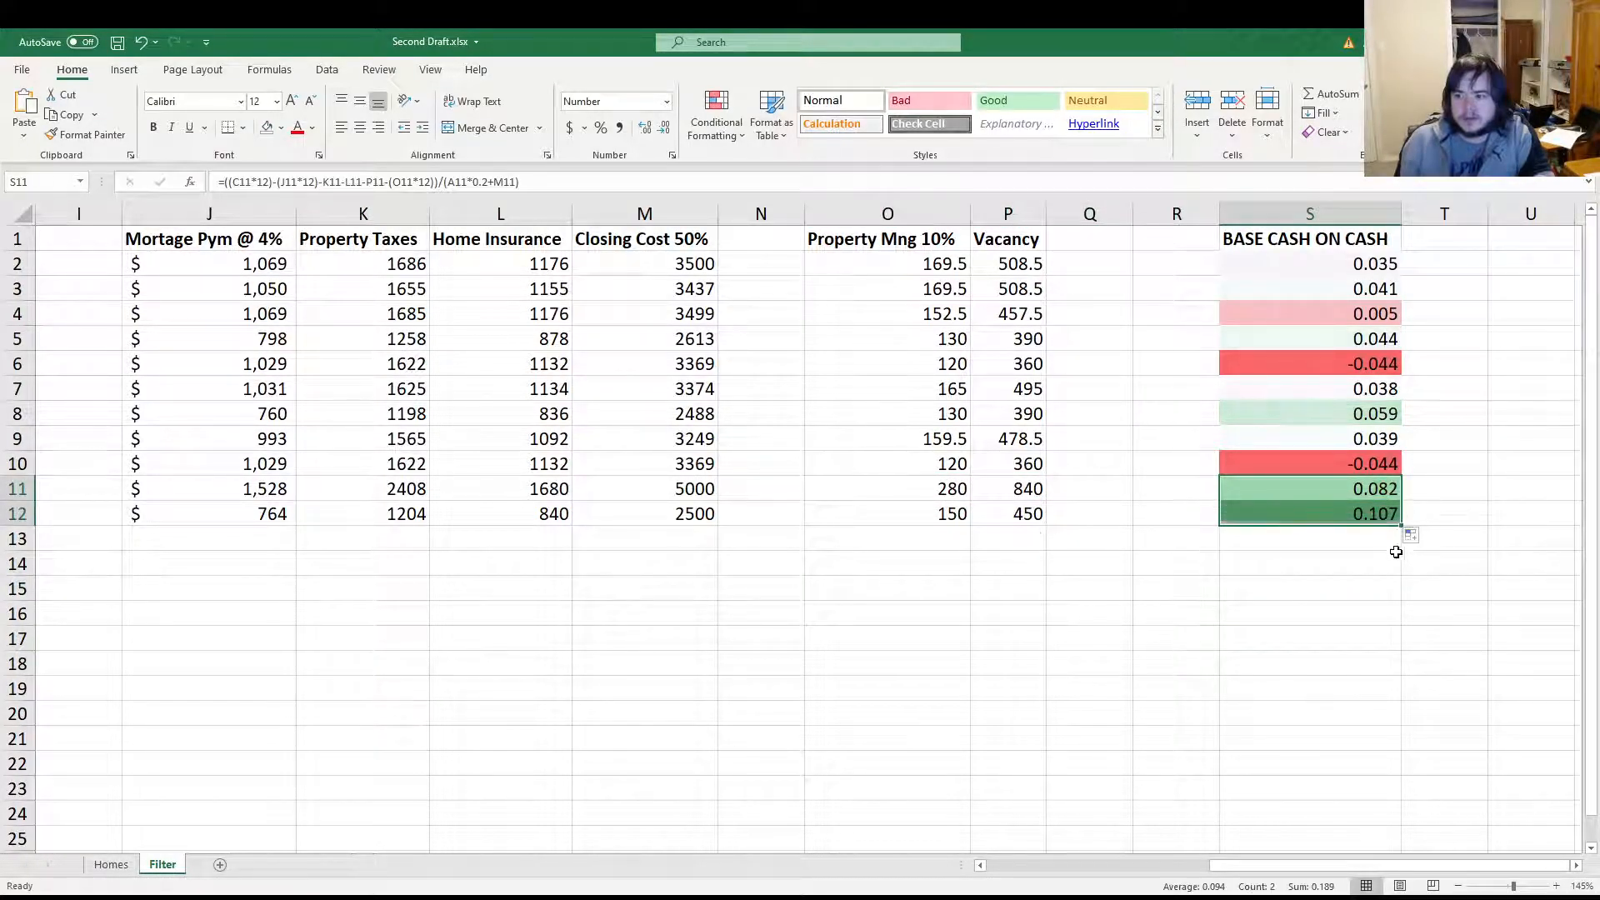
click(1371, 581)
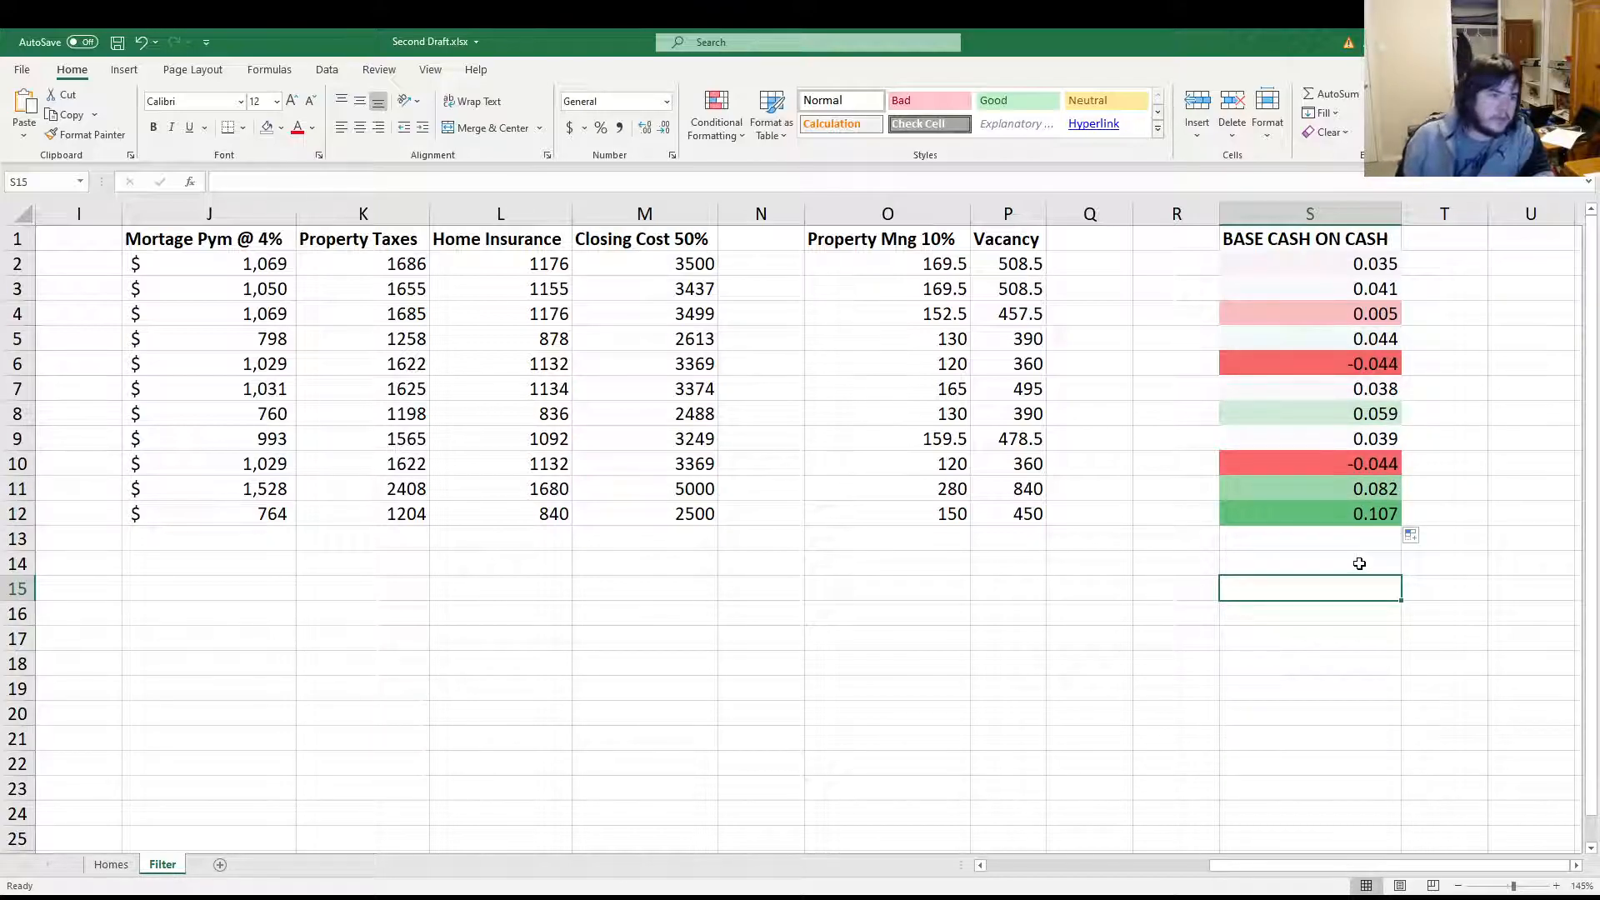
Add another property in row 13 with a price of 200000 and a rent estimate of 1500
key(Down)
key(Left)
key(Left)
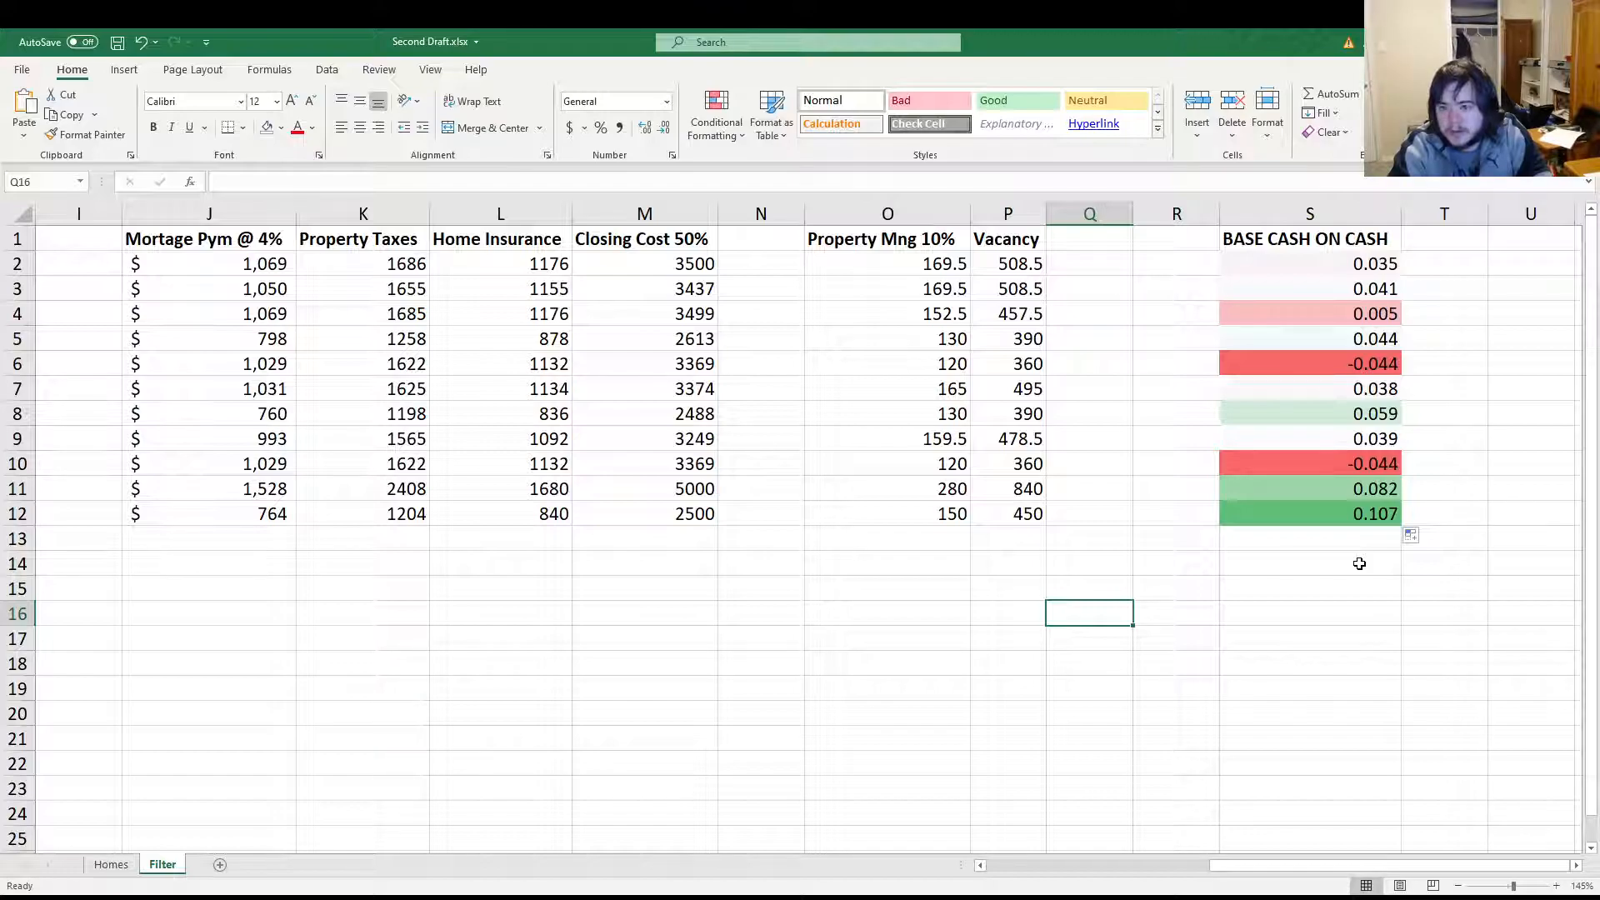
key(Home)
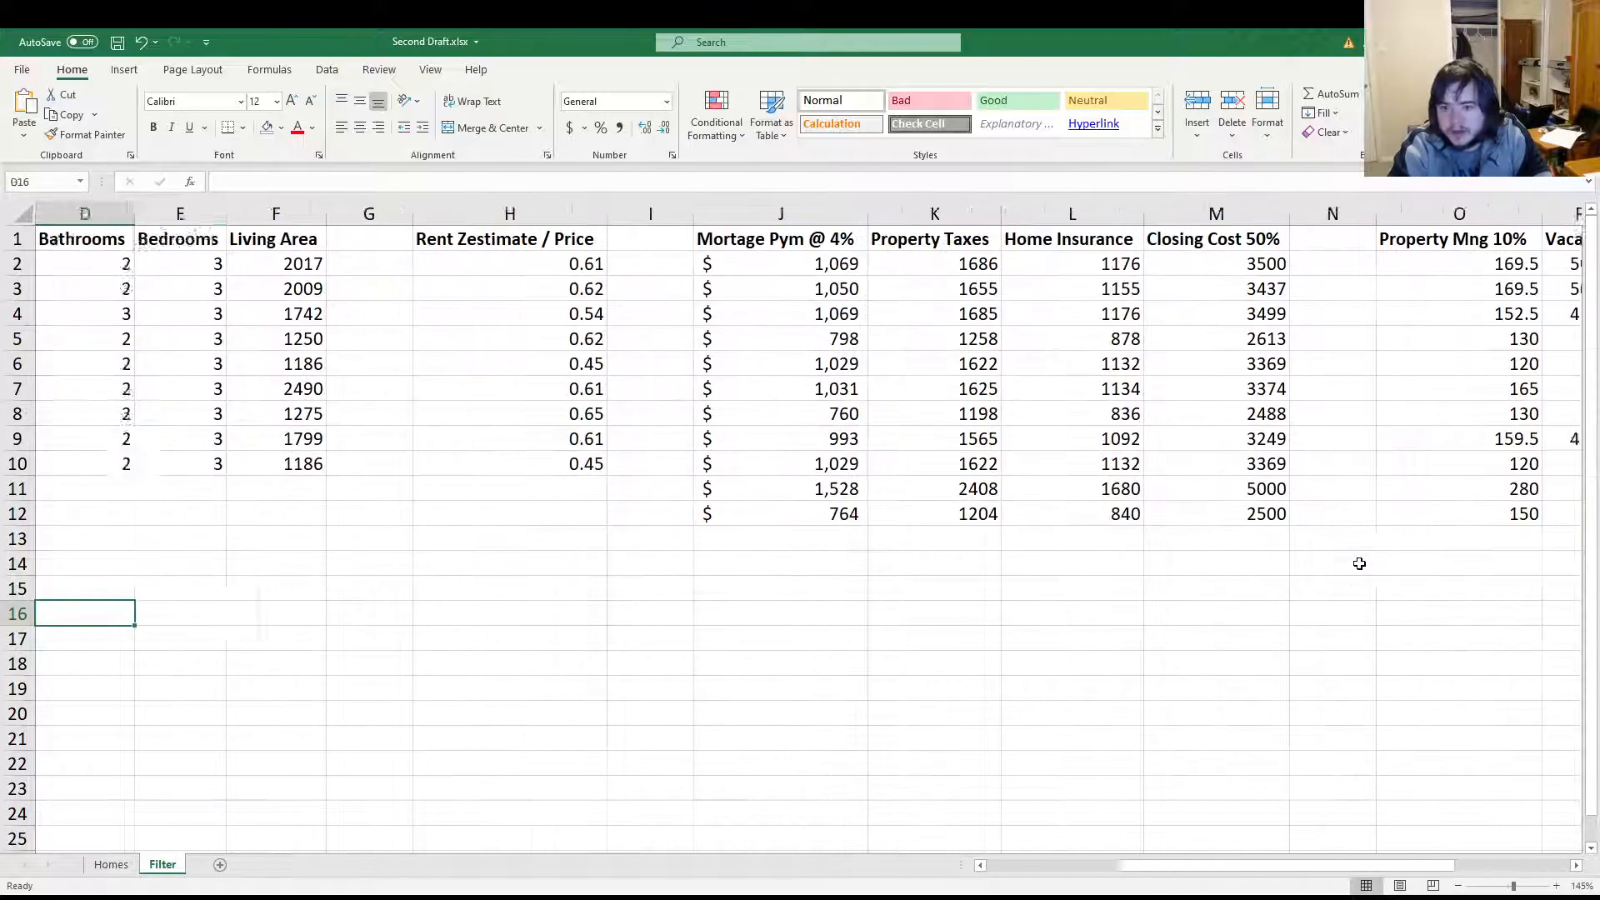
key(Up)
key(Up)
key(Up)
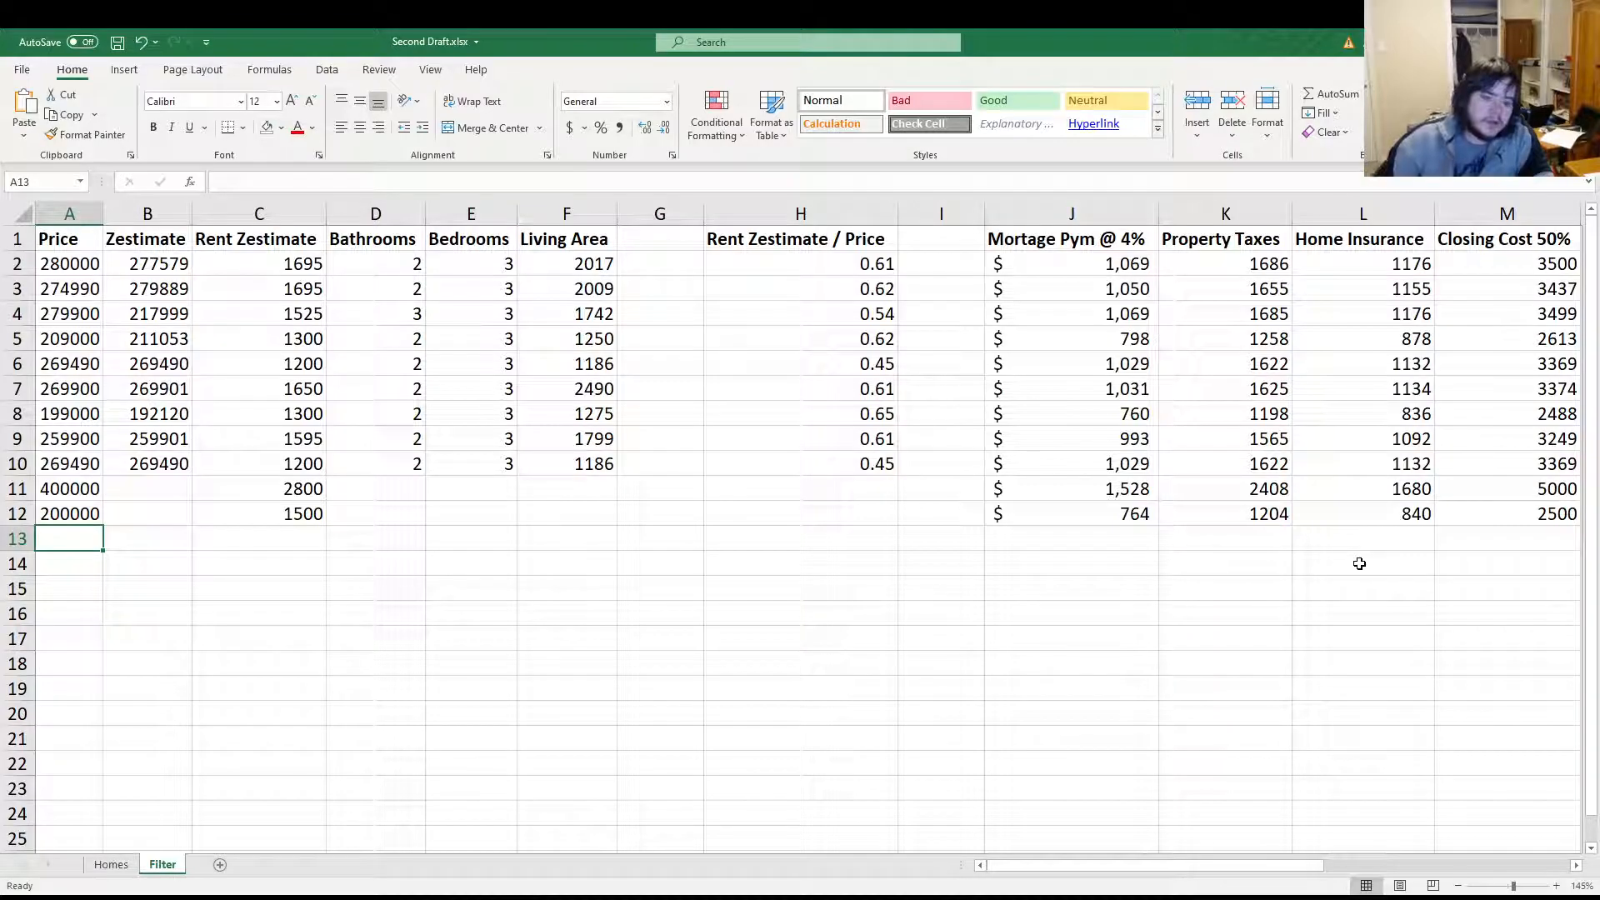
text(200000)
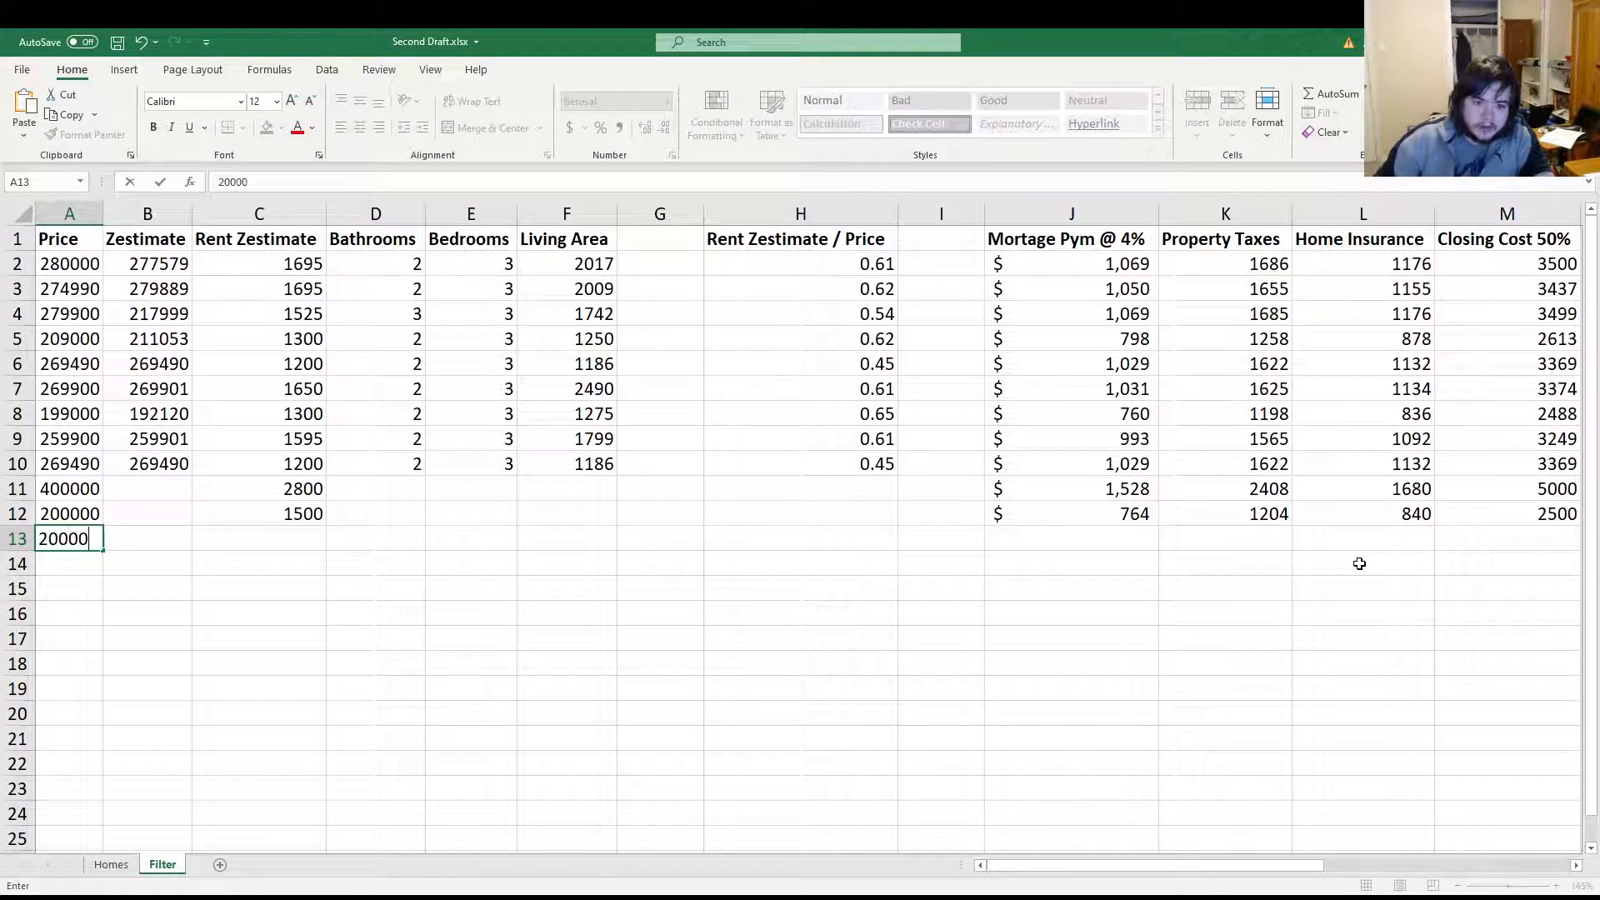
key(Tab)
key(Tab)
key(Tab)
key(shift+Tab)
text(1500)
key(Tab)
key(shift+Tab)
key(shift+Tab)
key(shift+Tab)
key(Tab)
key(Tab)
key(Tab)
key(Tab)
key(Tab)
key(Tab)
key(Tab)
key(Tab)
key(Tab)
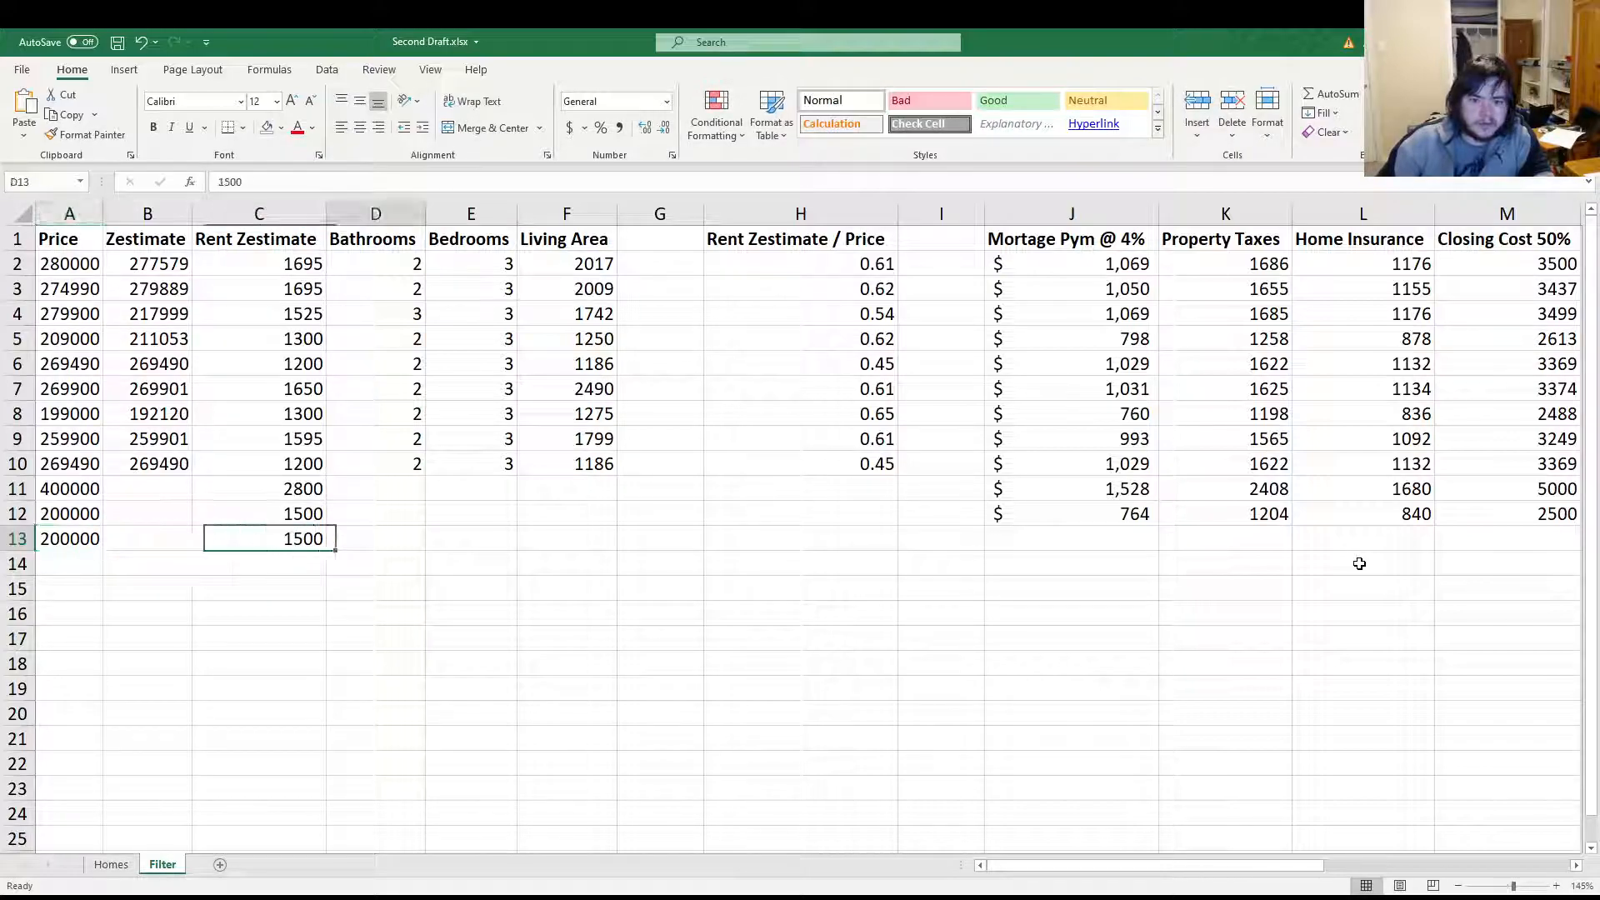
Copy the mortgage payment and property tax formulas from row 12 down to row 13
key(Tab)
key(shift+Tab)
key(Tab)
key(Tab)
key(shift+Tab)
key(shift+Tab)
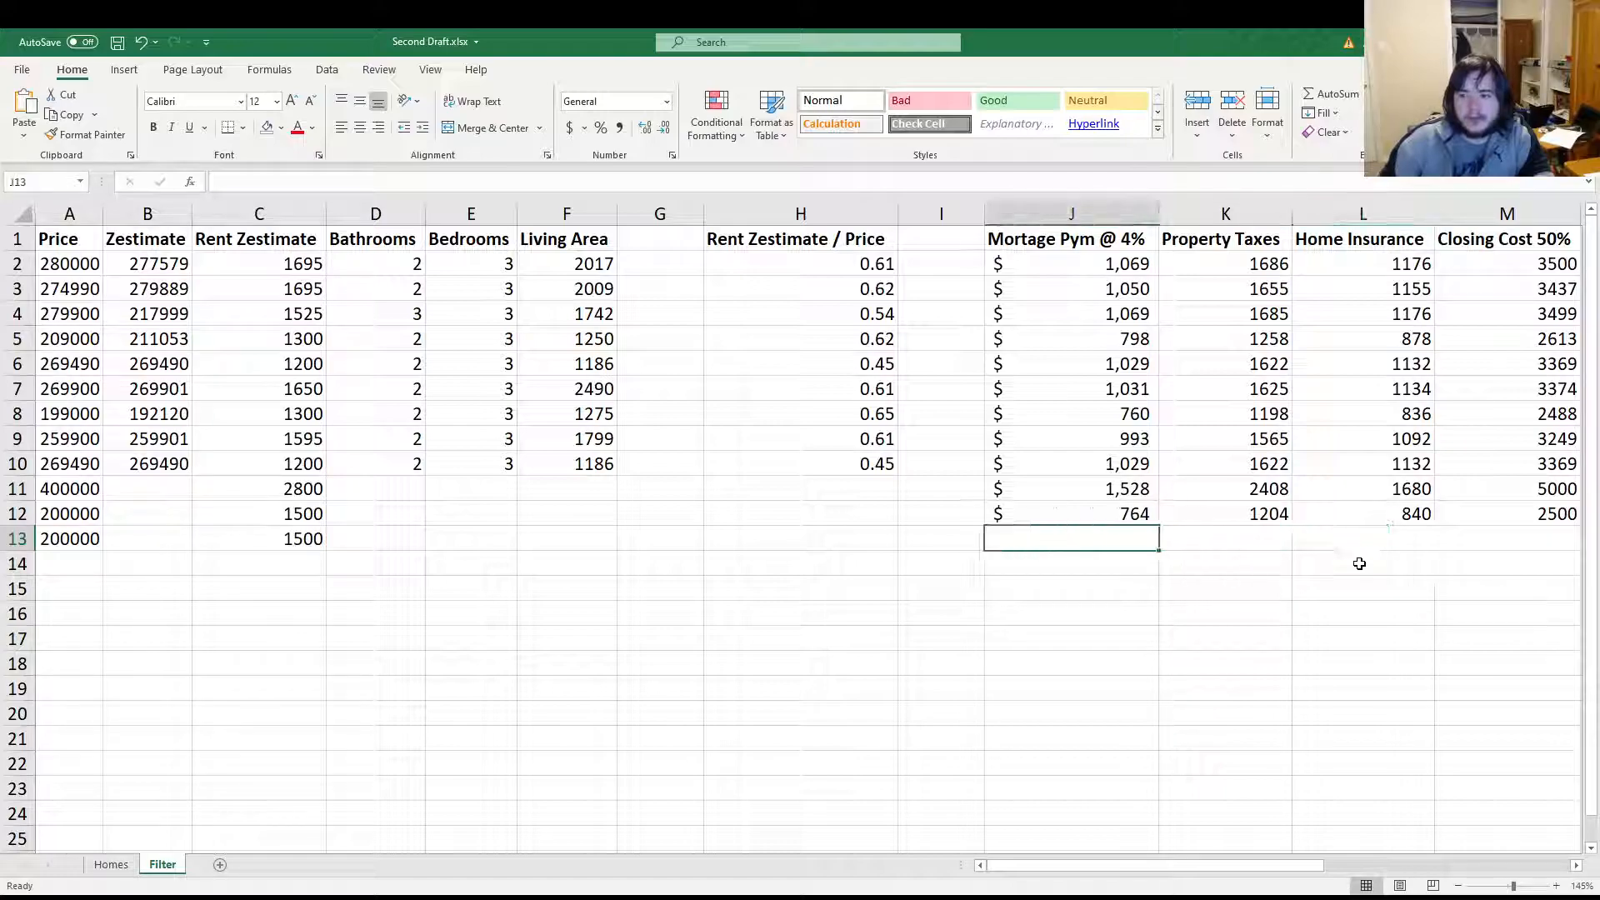
click(1150, 515)
drag(1159, 529, 1158, 547)
click(1275, 518)
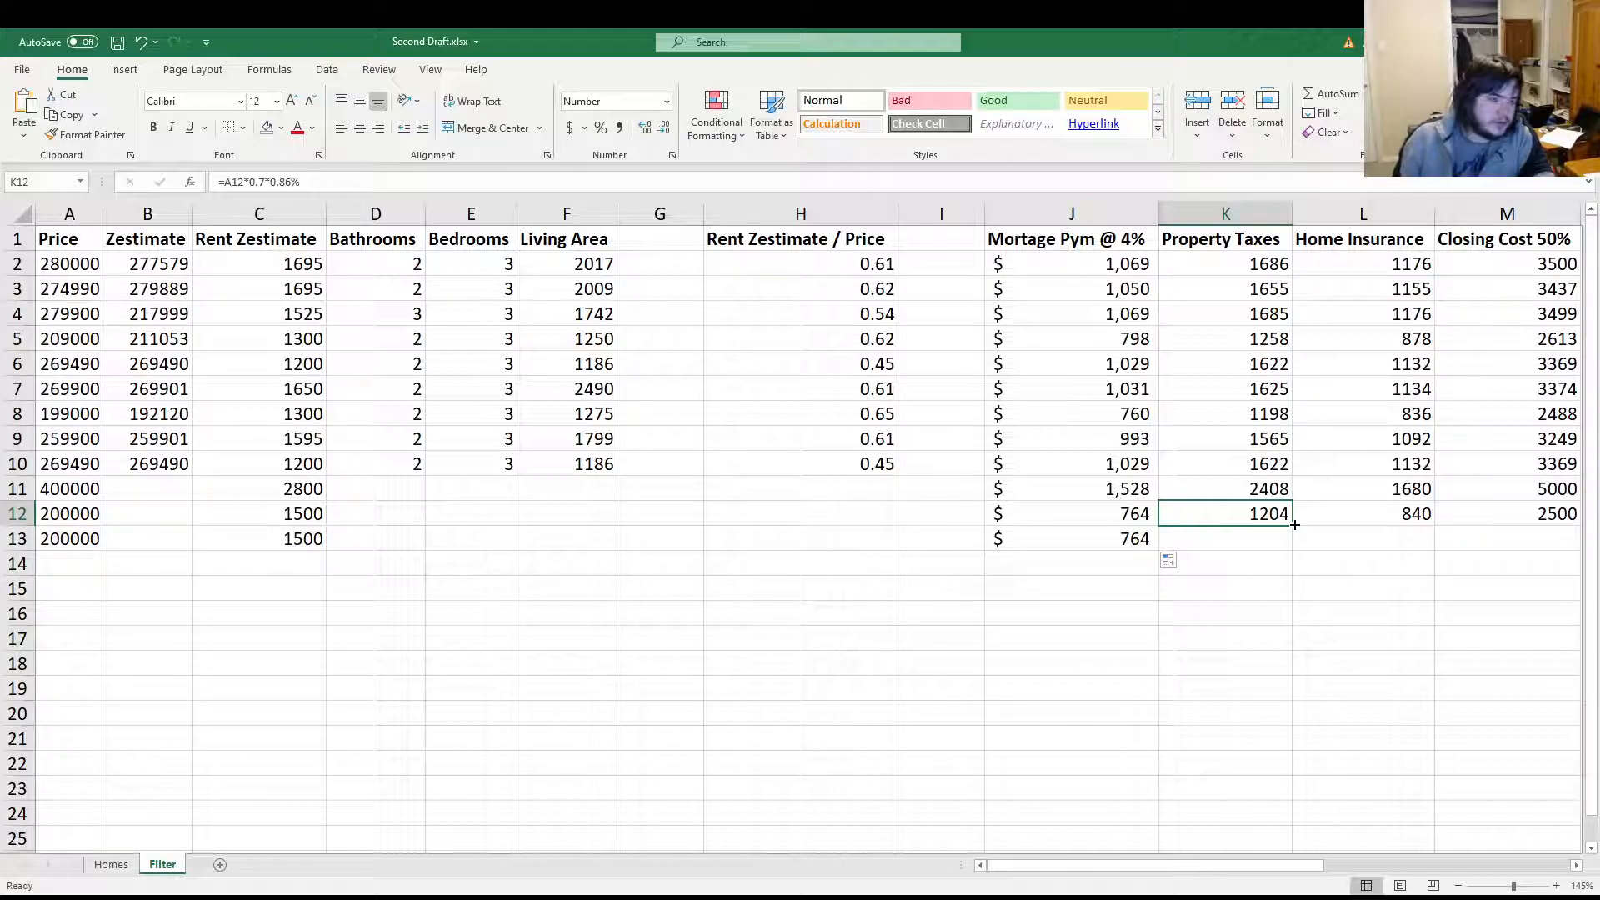
drag(1294, 526, 1296, 546)
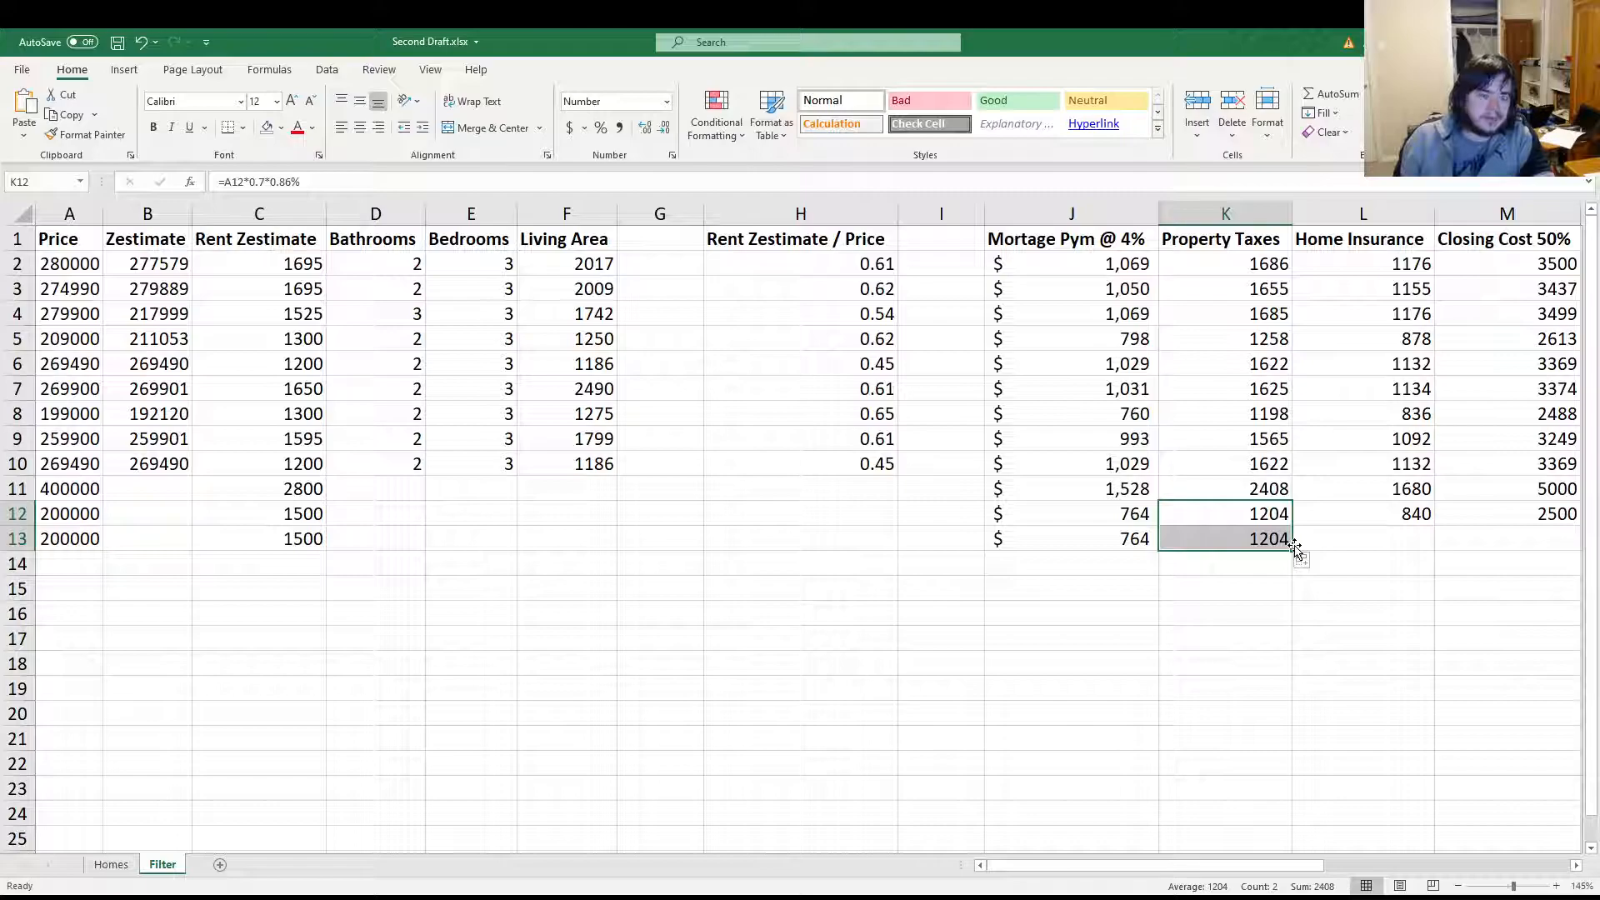
Copy the home insurance and closing cost formulas from row 12 down to row 13
key(Right)
key(Right)
key(Right)
key(Right)
key(Right)
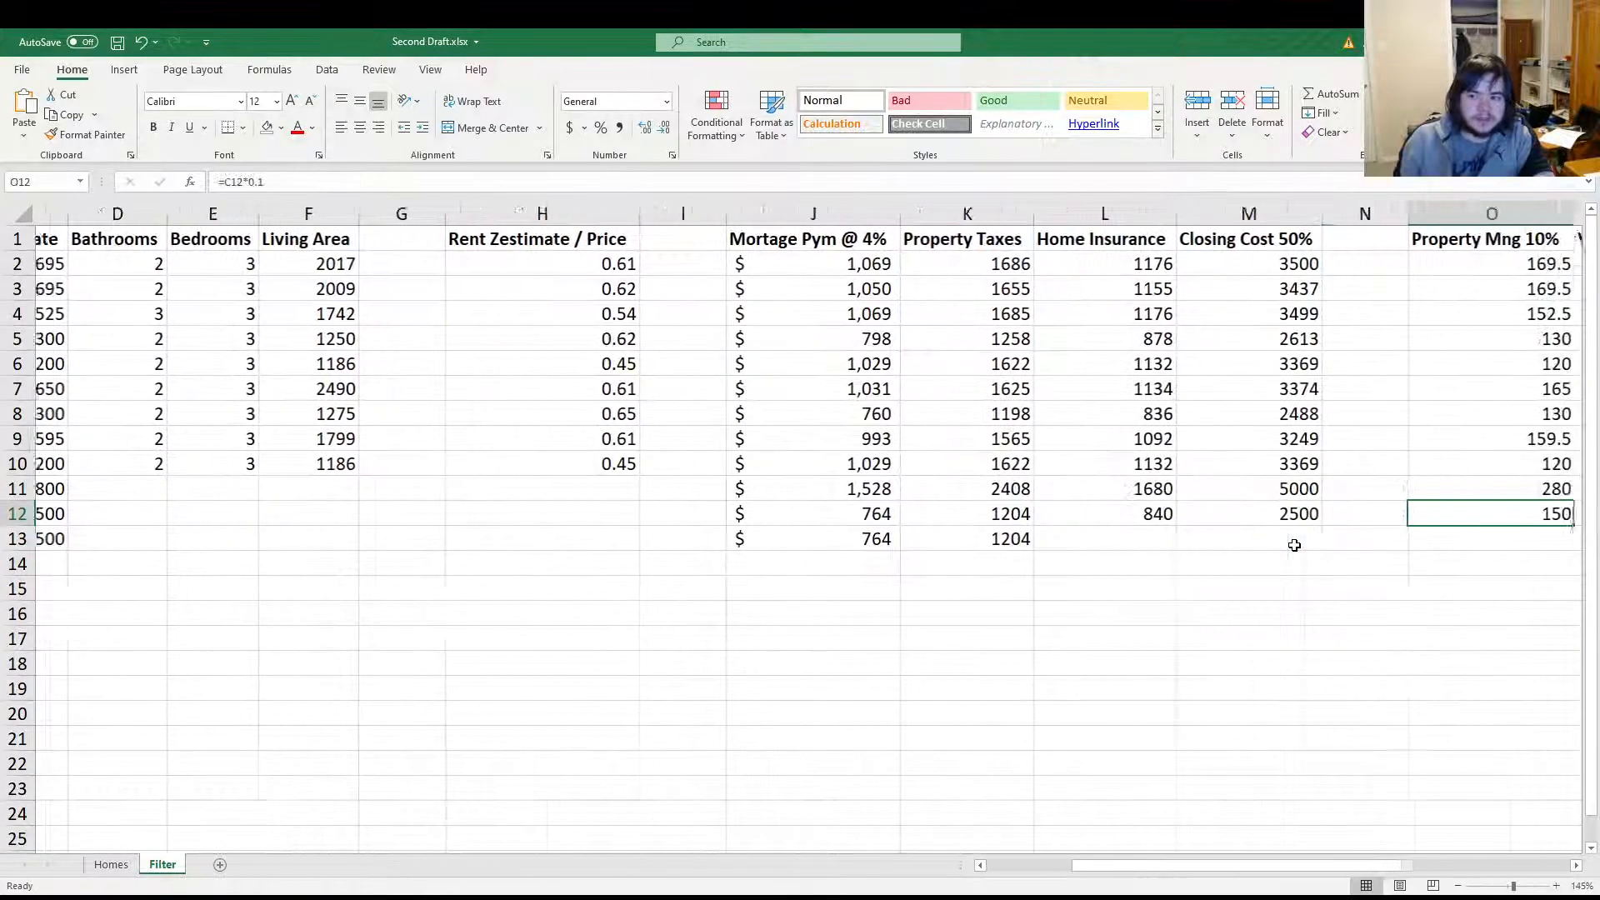
scroll(1047, 525, right, 1)
click(887, 513)
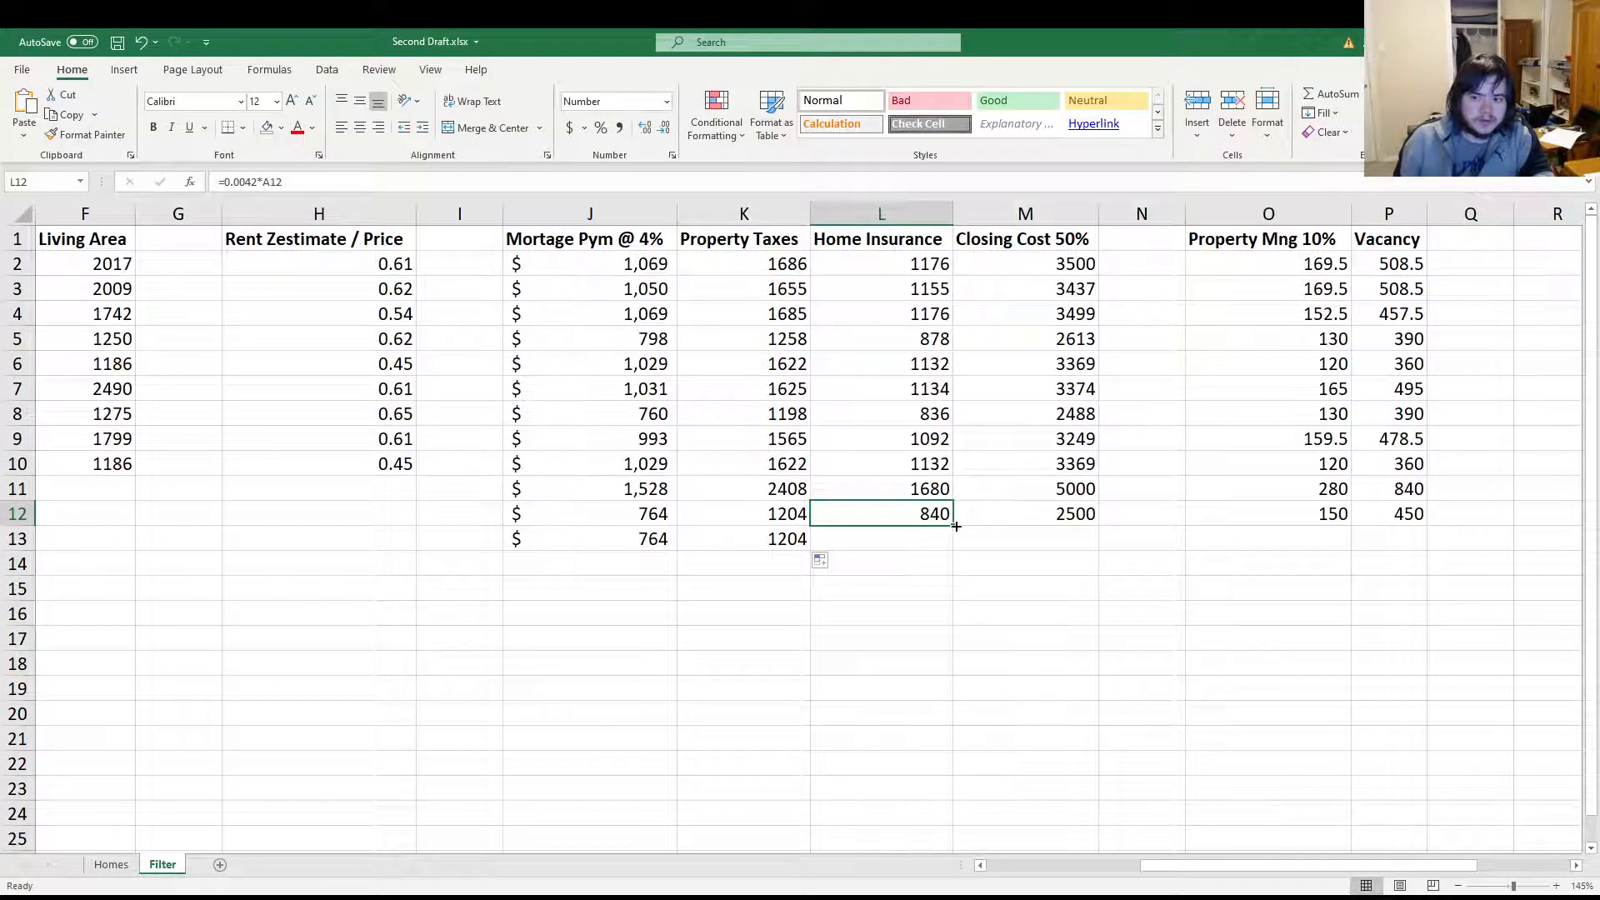
drag(956, 526, 956, 543)
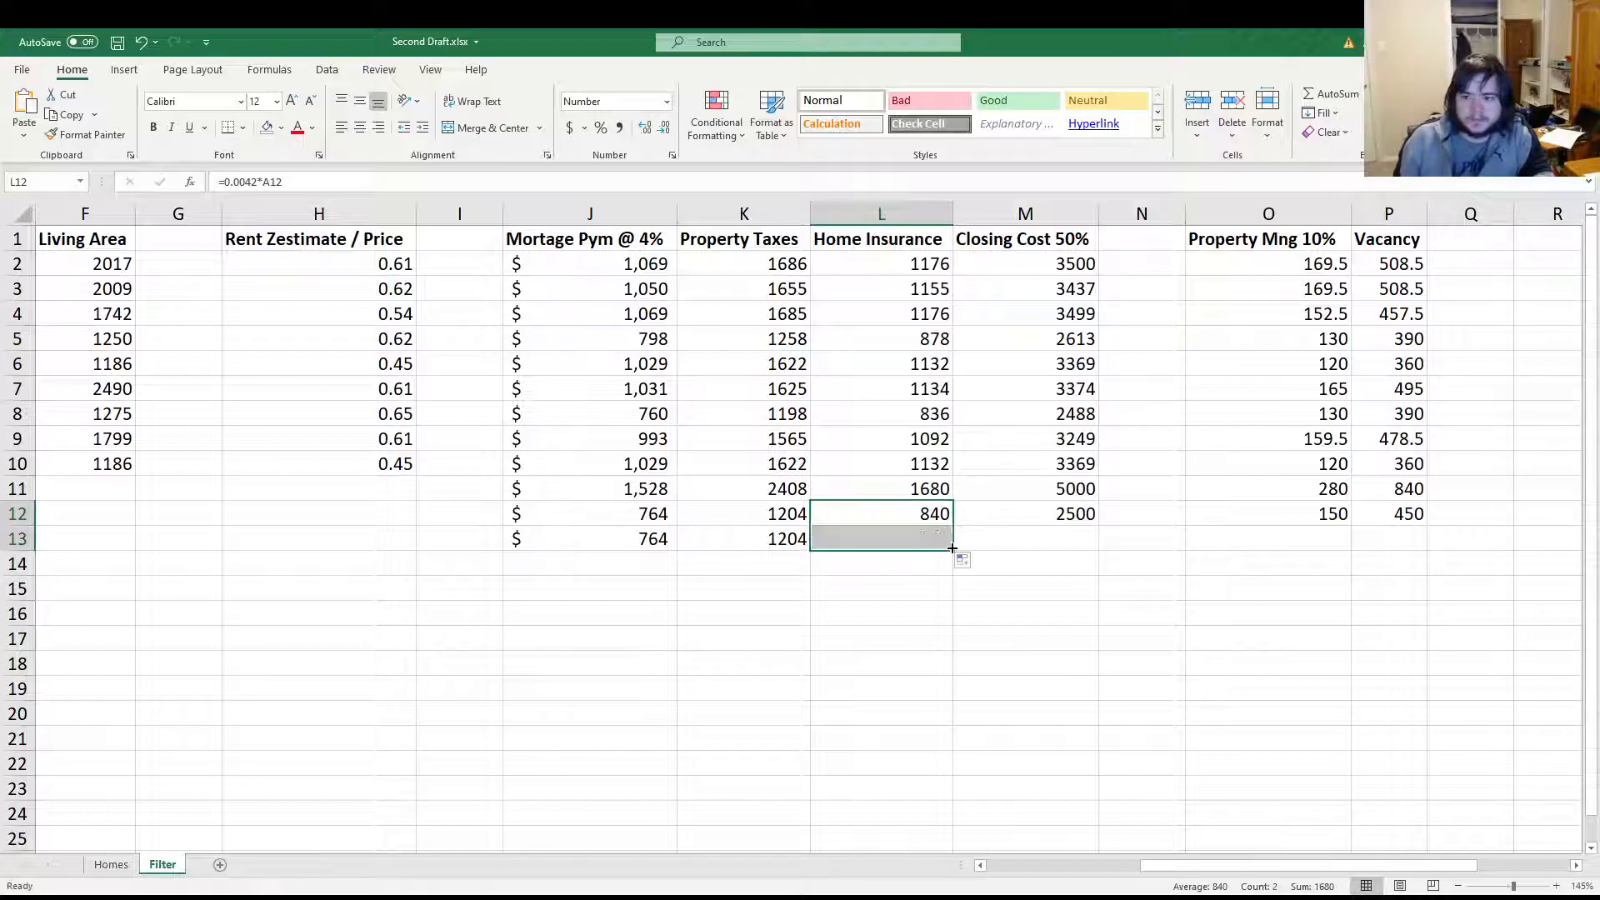
click(1025, 513)
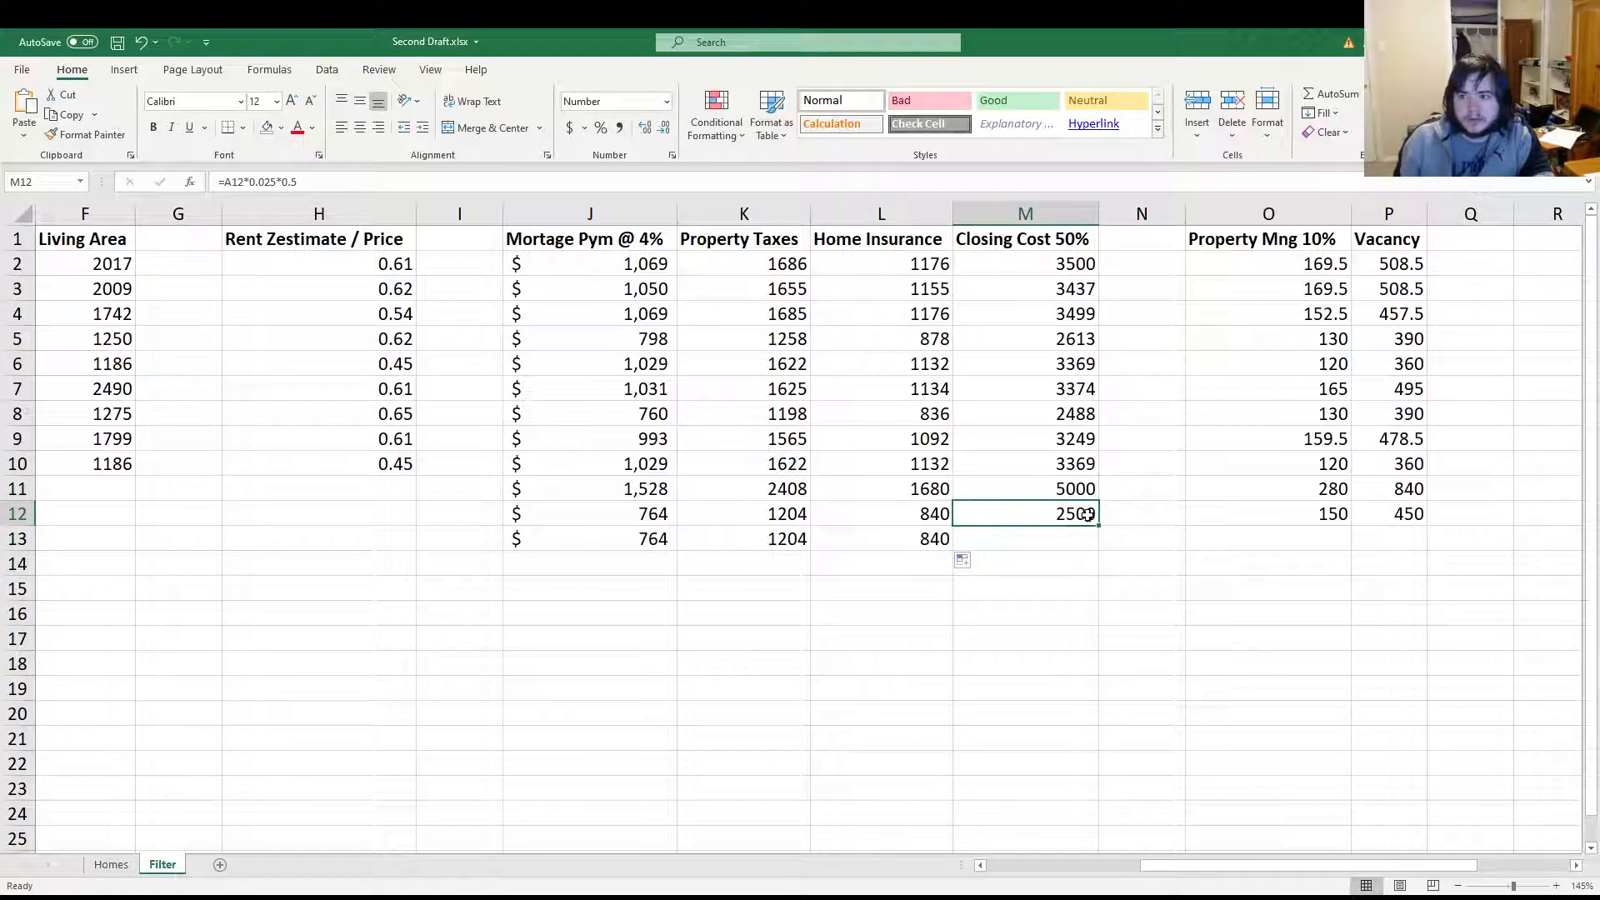
drag(1100, 527, 1095, 542)
Set both the property management and vacancy costs in row 13 to 0
key(Right)
key(Right)
key(Left)
key(Down)
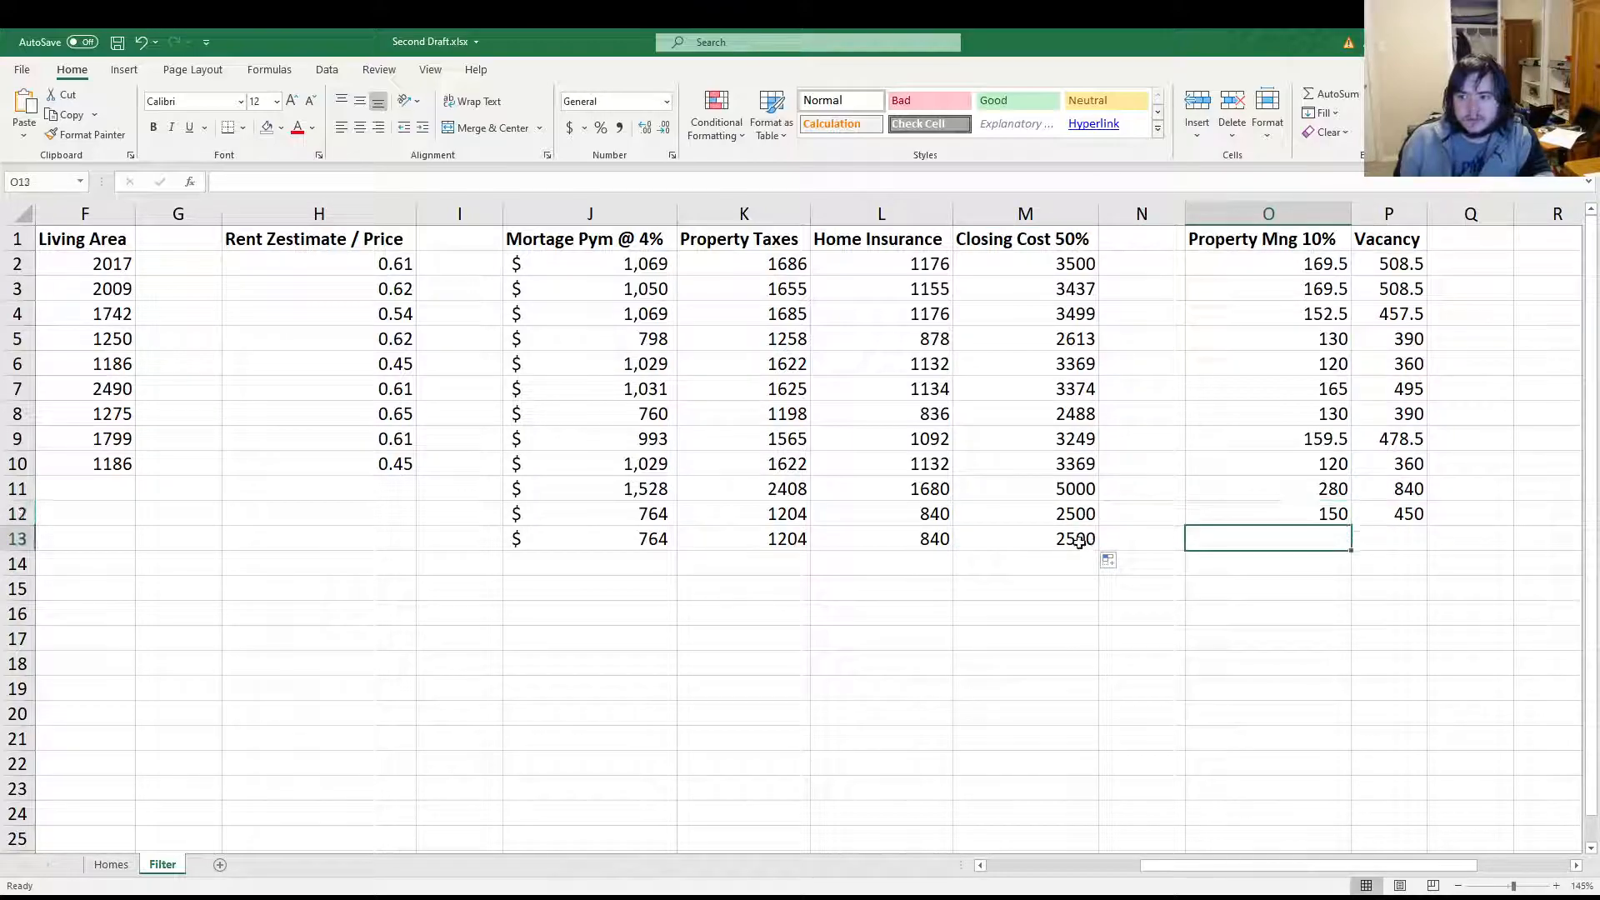
text(0)
key(Right)
key(Right)
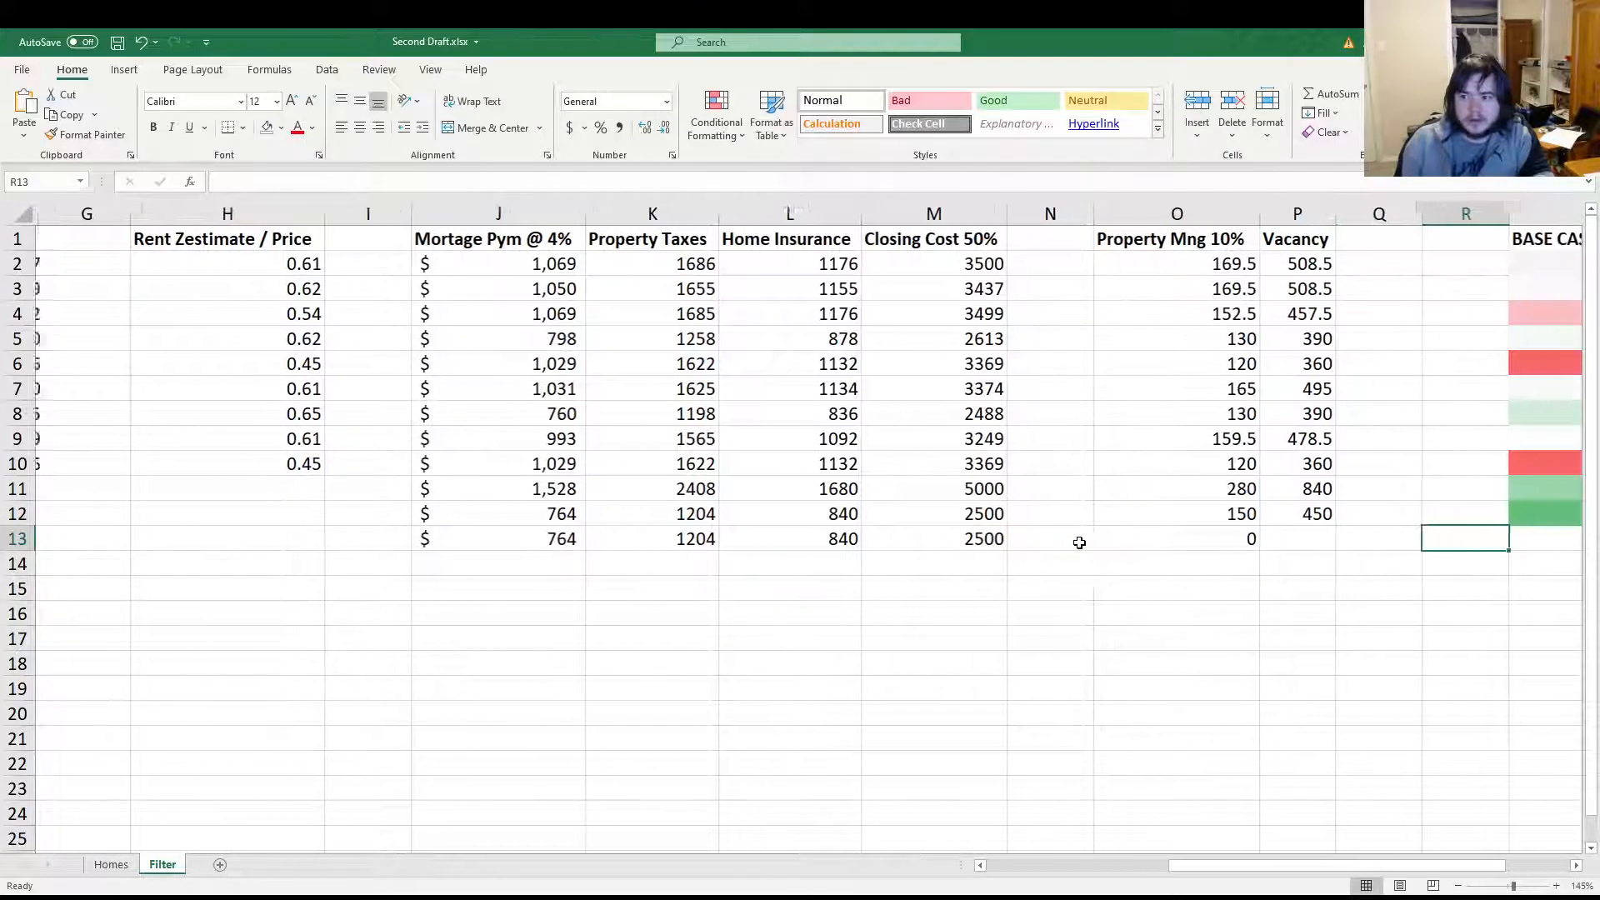
key(Left)
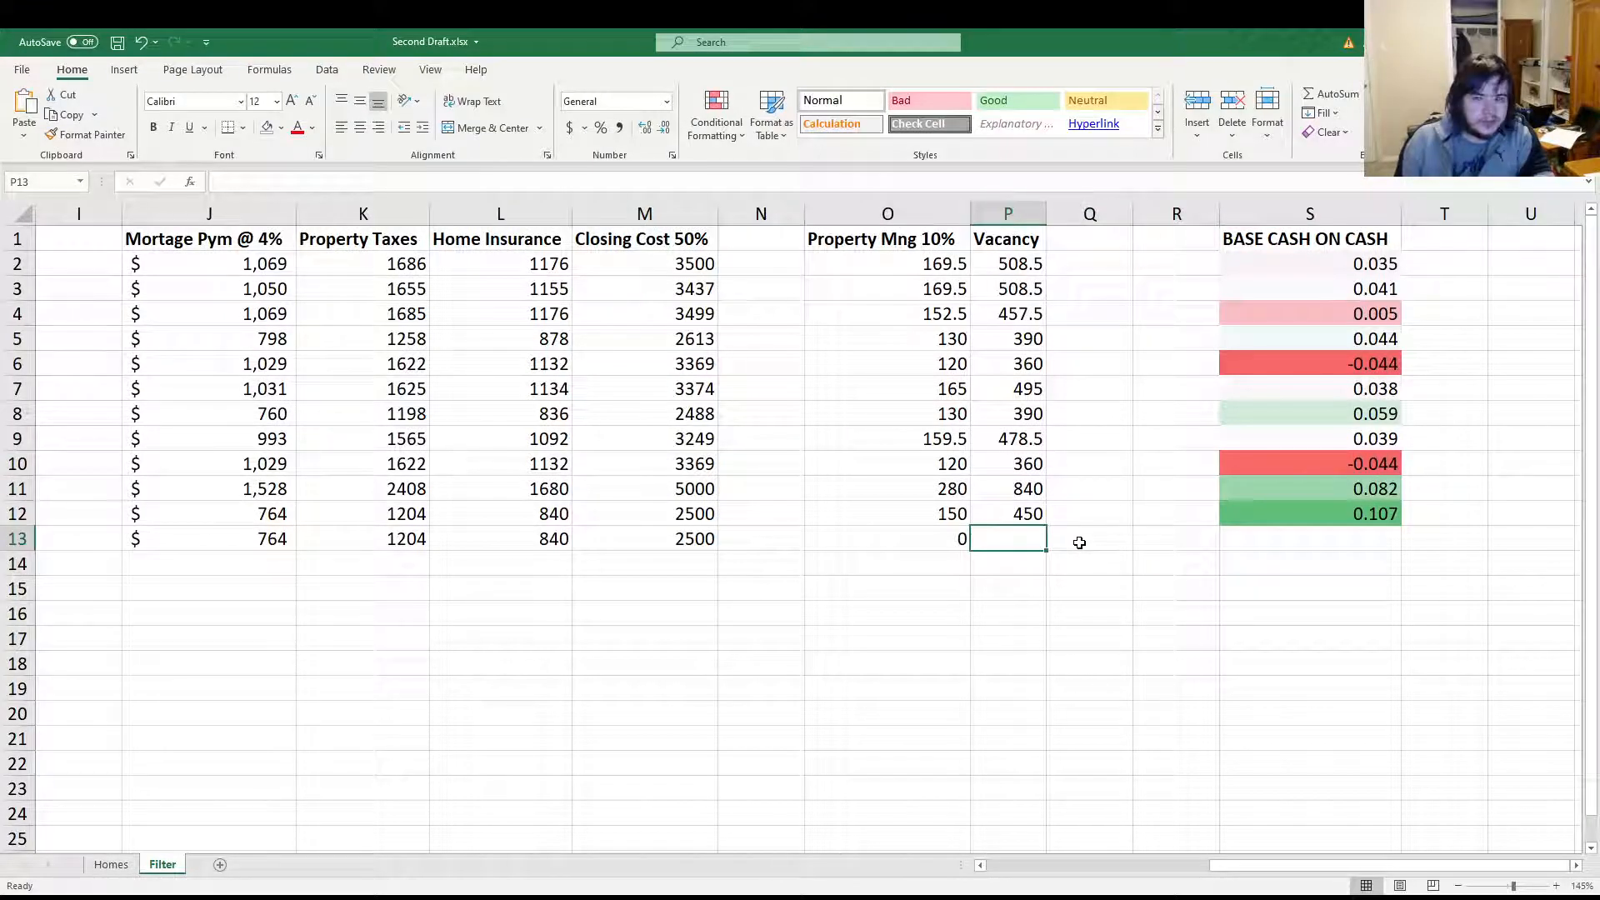
text(0)
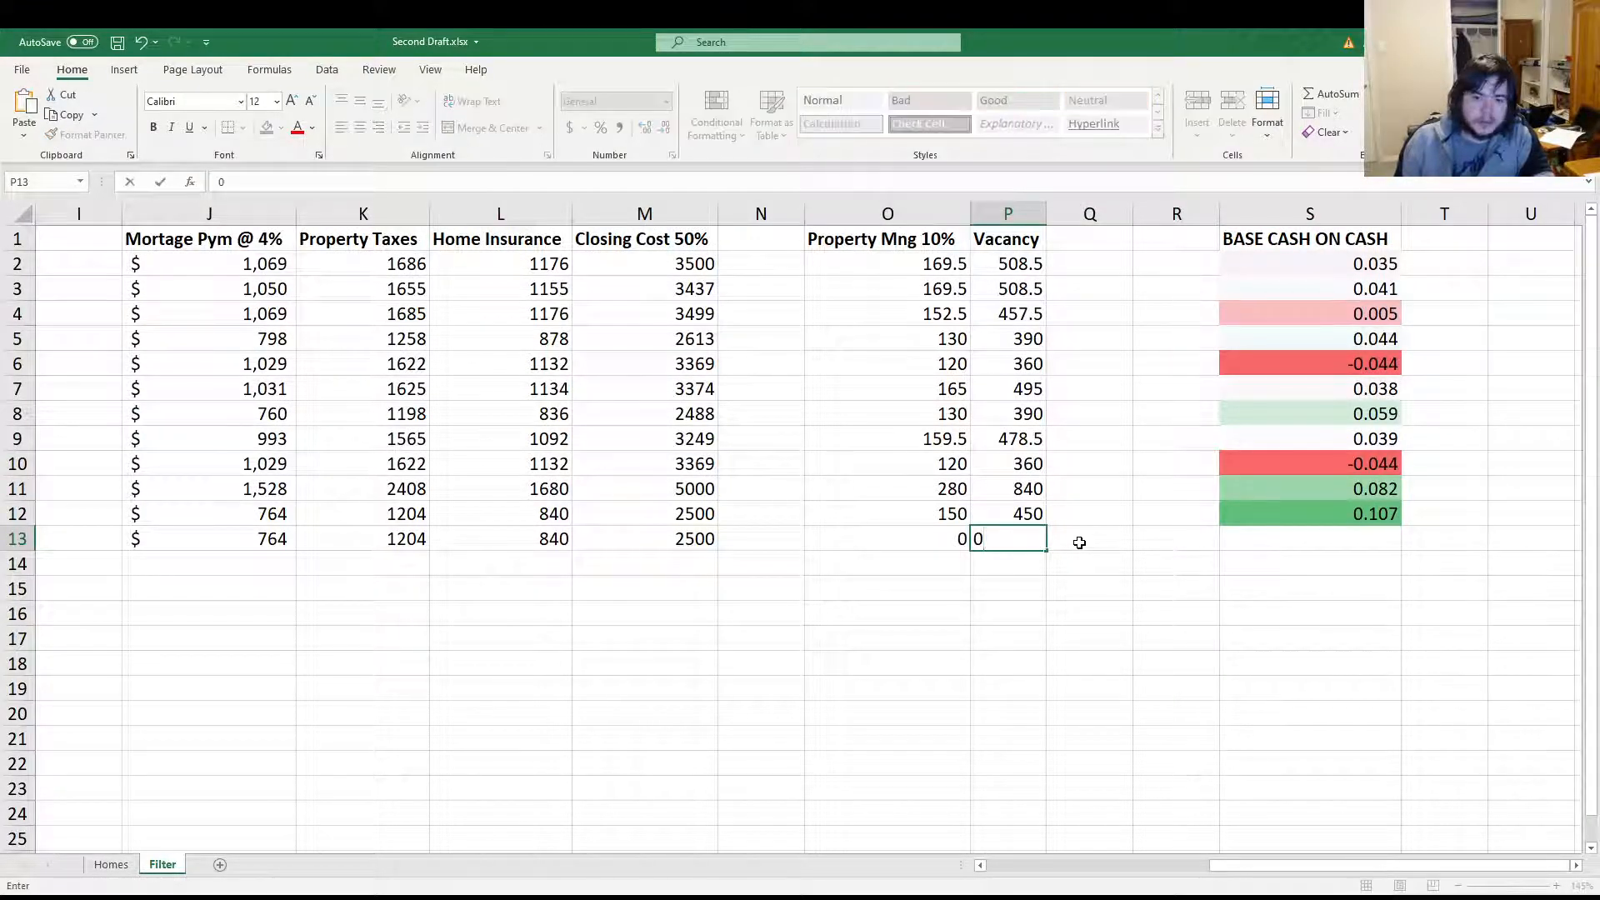
key(Right)
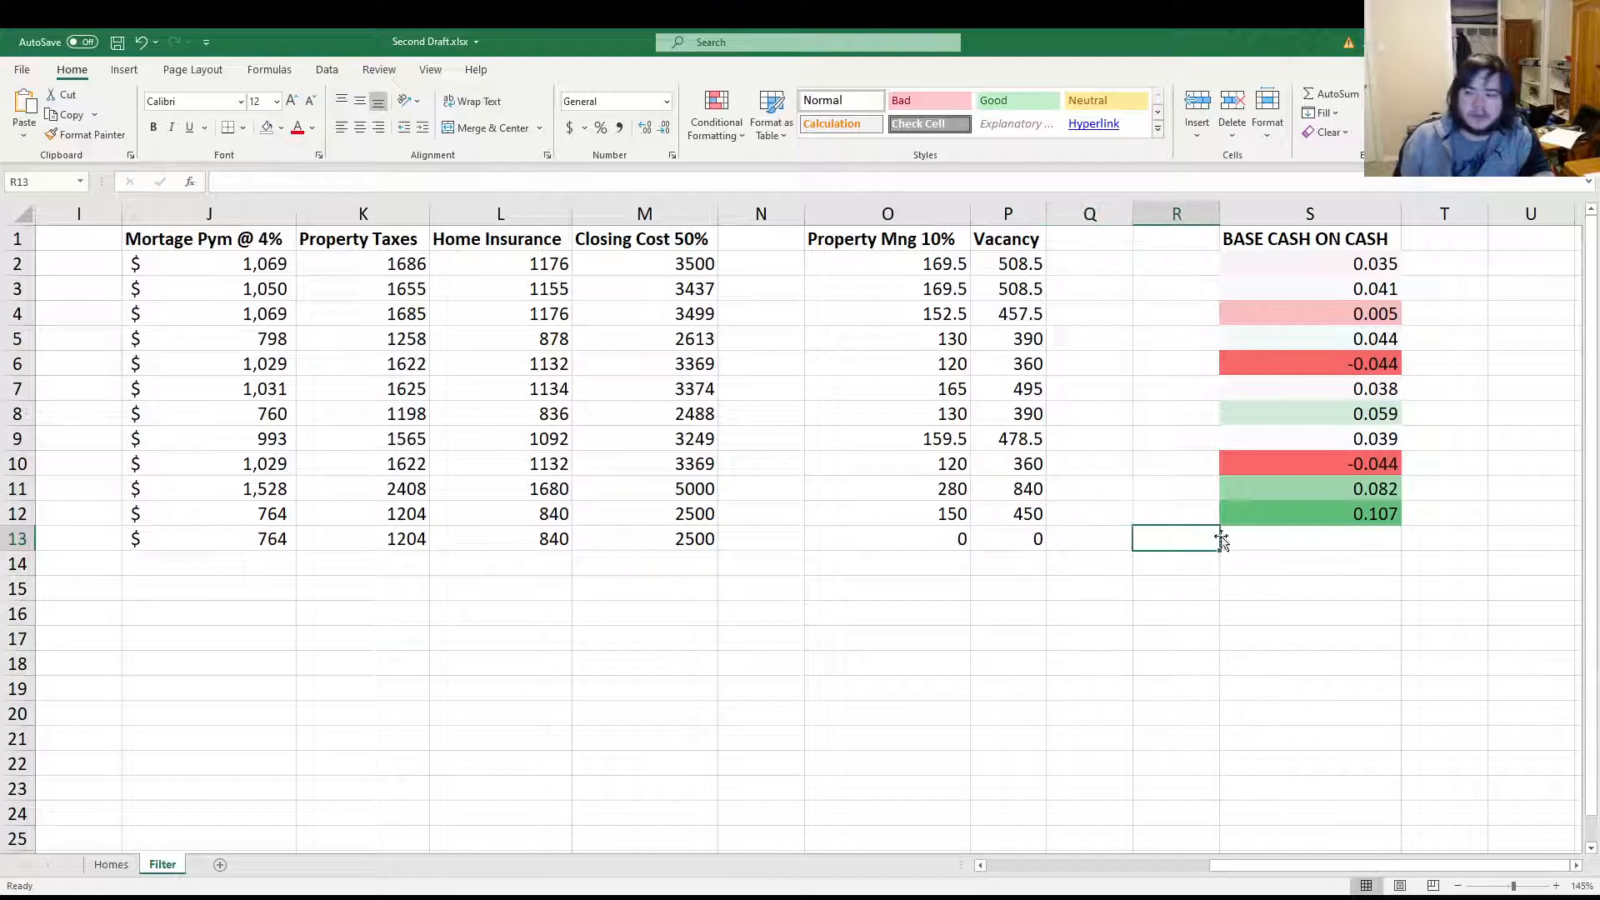
Copy the BASE CASH ON CASH formula from S12 down to S13
click(1350, 516)
drag(1401, 523, 1404, 544)
click(1428, 522)
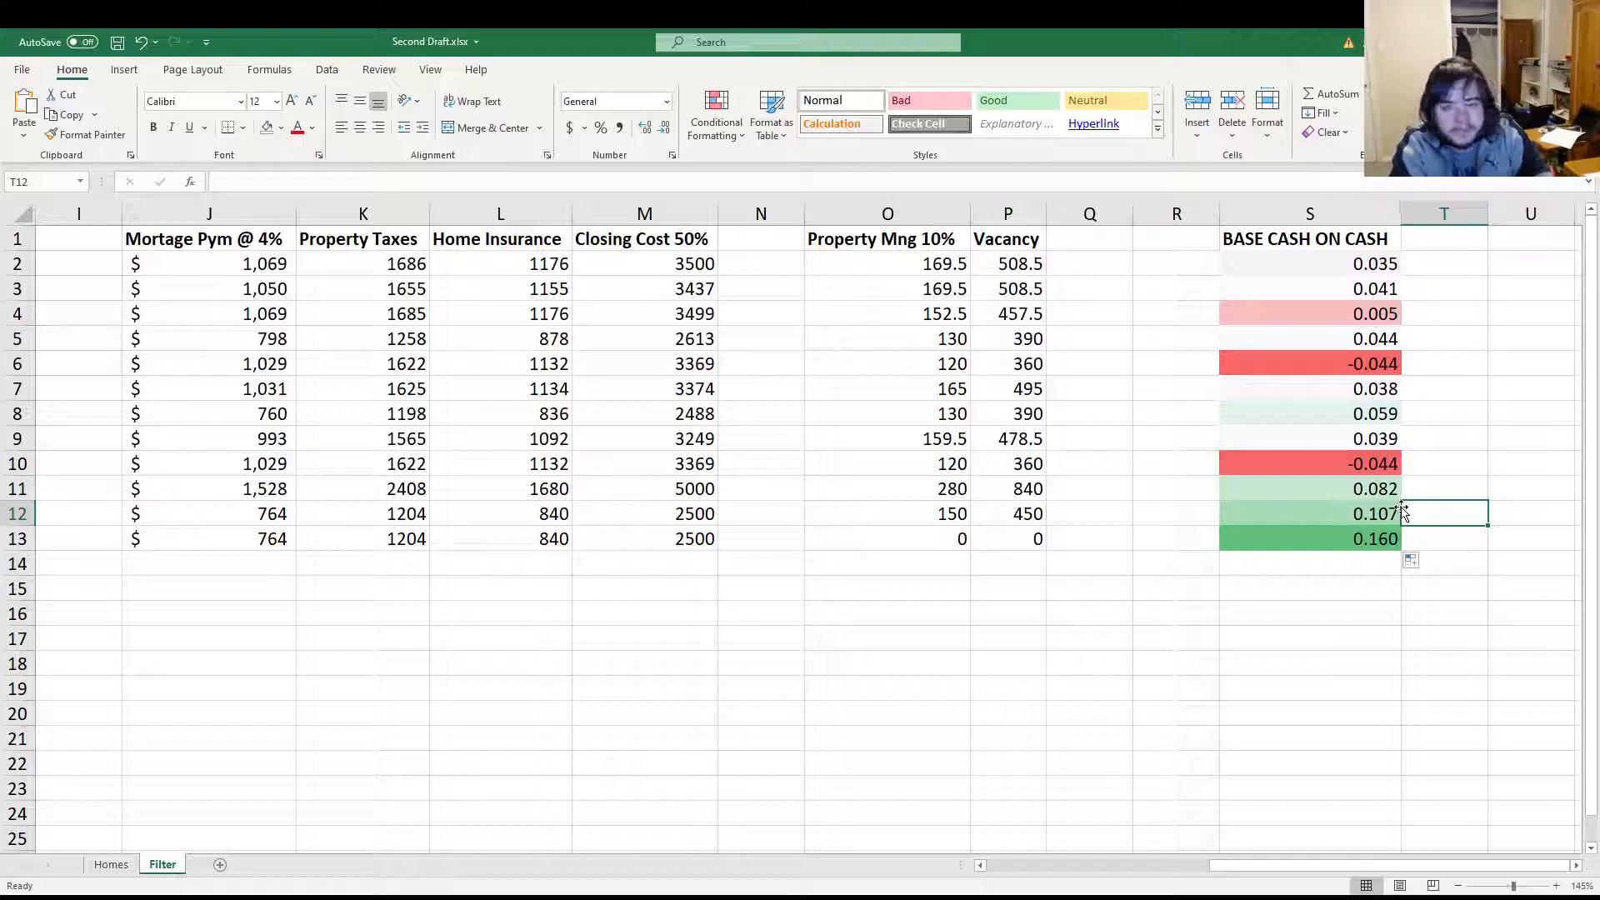
Add another property in row 14 with a price of 200000 and a rent estimate of 2000
key(Down)
key(Left)
key(Left)
key(Left)
key(Left)
key(Left)
key(Left)
key(Left)
key(Left)
key(Left)
key(Left)
key(Left)
key(Left)
key(Left)
key(Left)
key(Left)
key(Left)
key(Left)
key(Left)
key(Left)
key(Down)
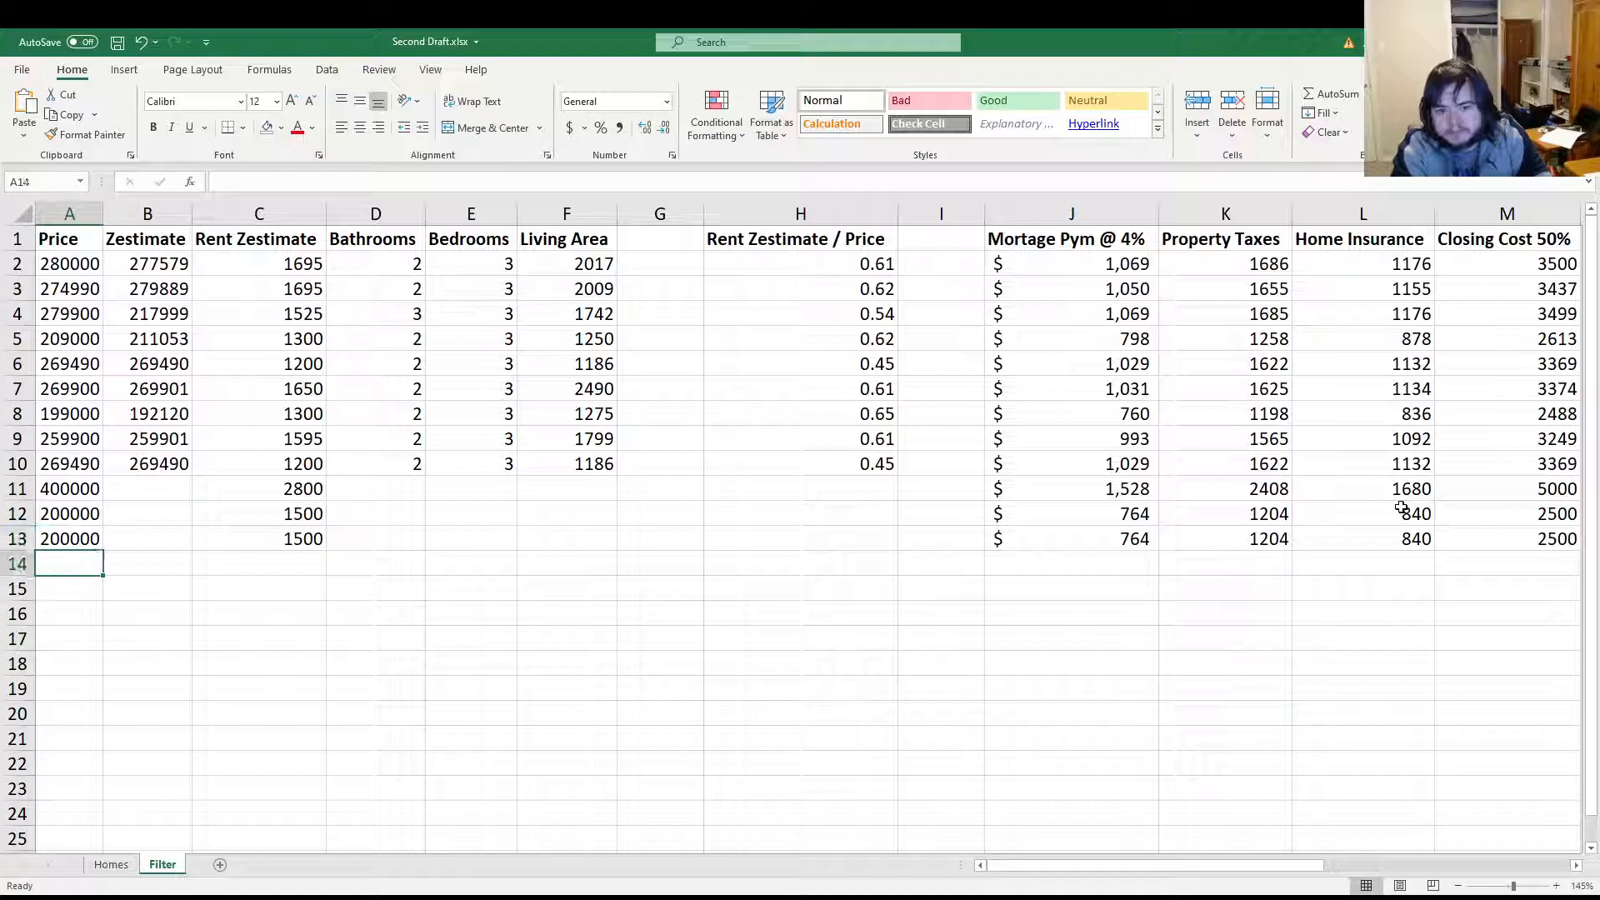
text(200000)
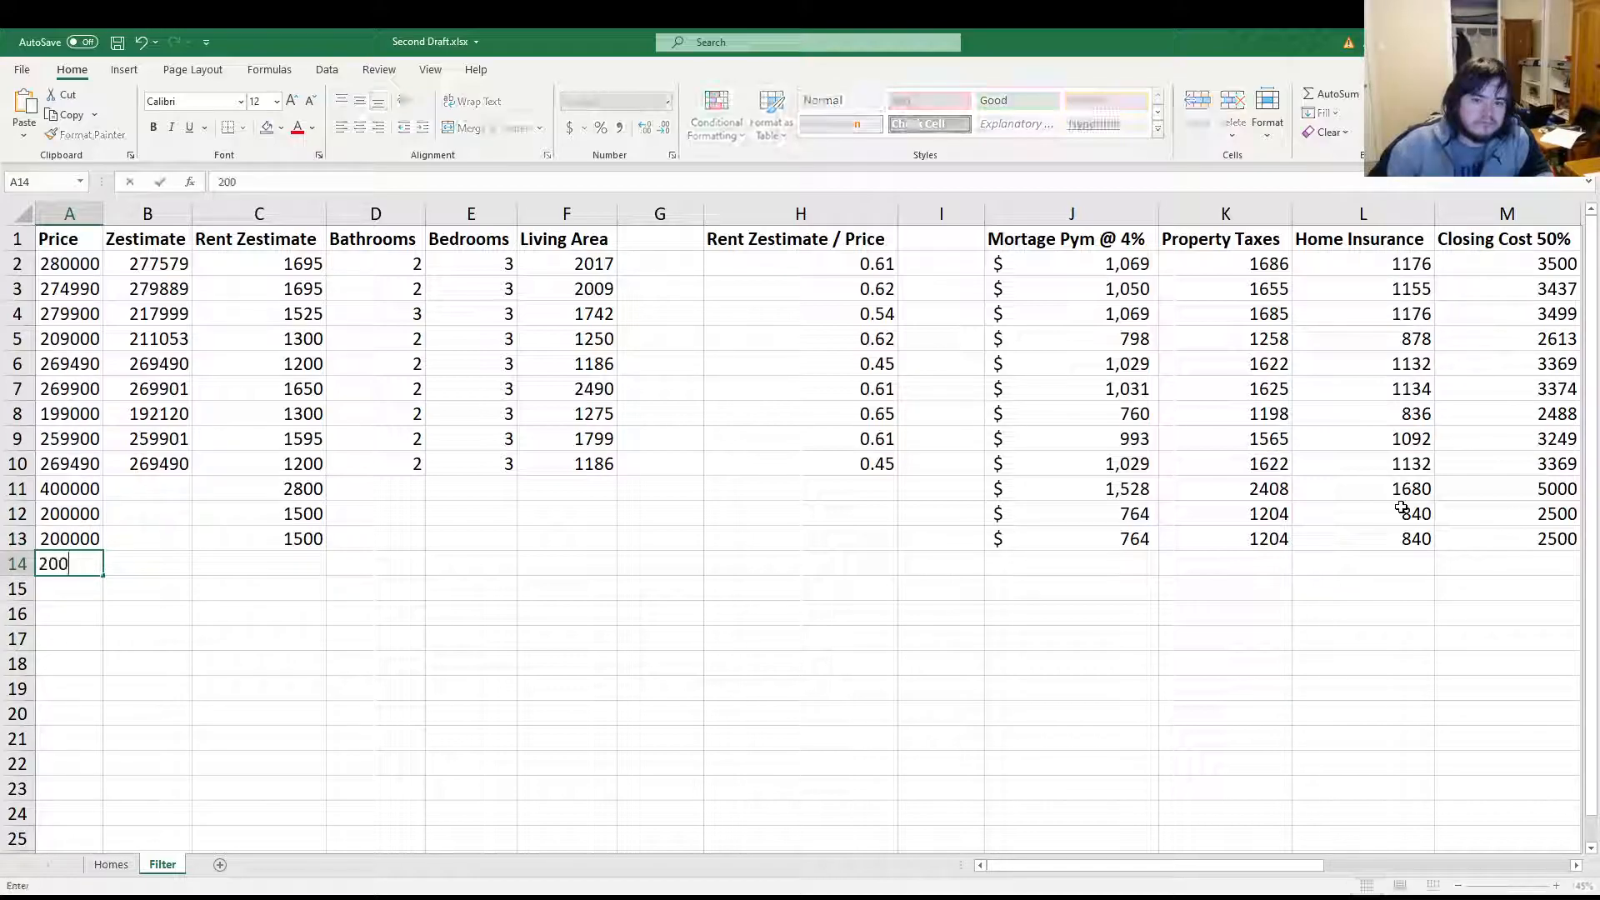
key(Tab)
key(Tab)
key(Tab)
key(Left)
text(2000)
key(Tab)
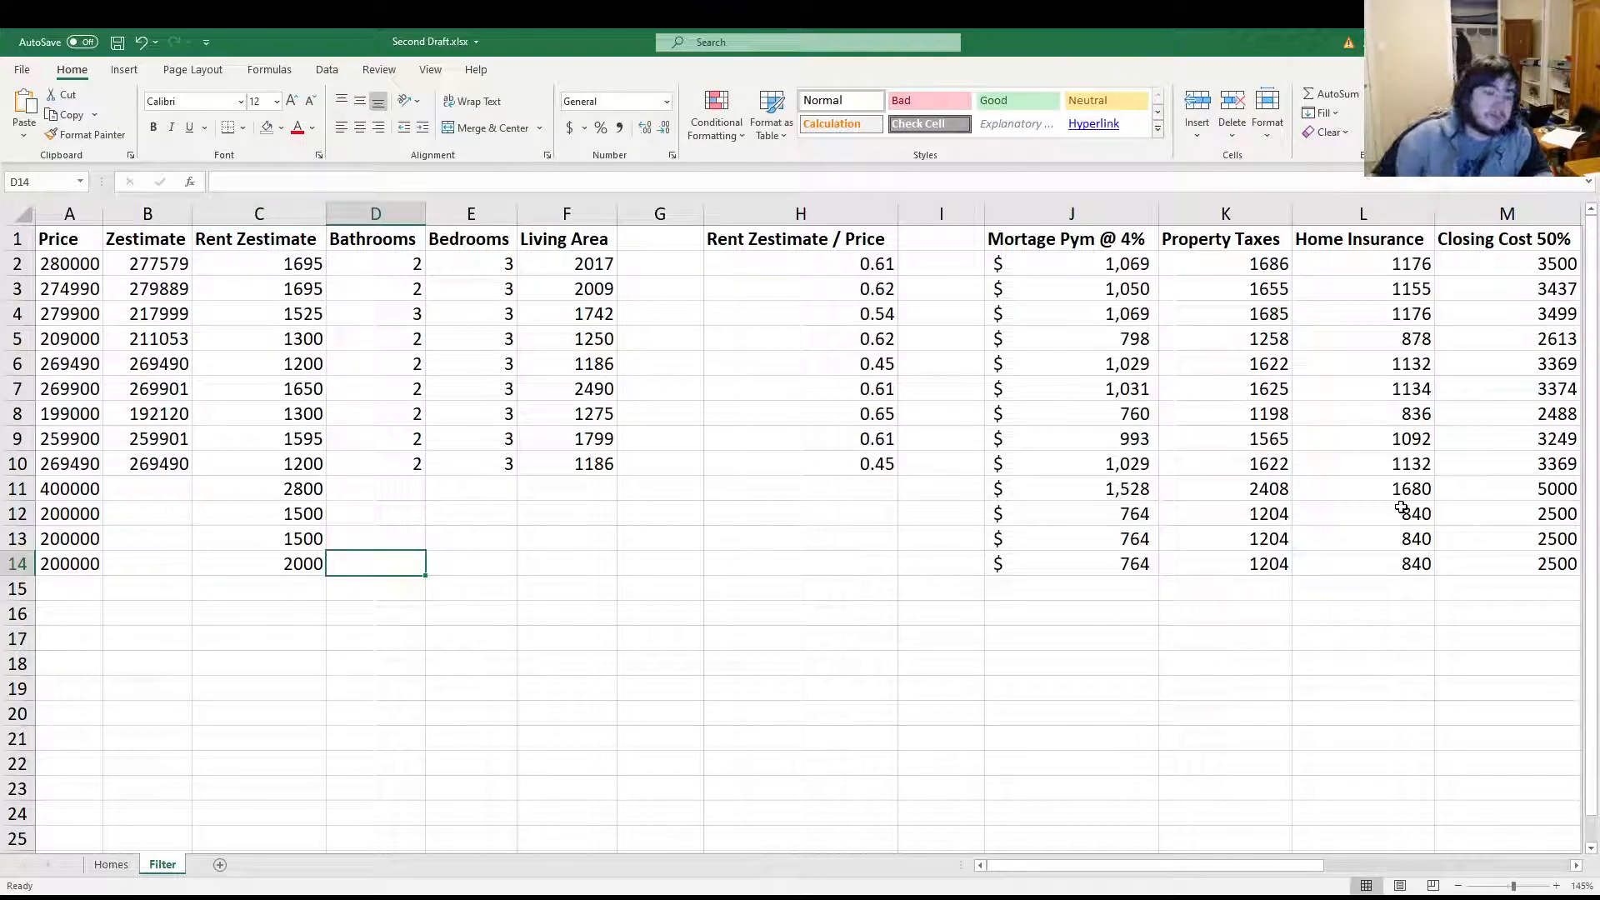
key(Tab)
key(Left)
key(Left)
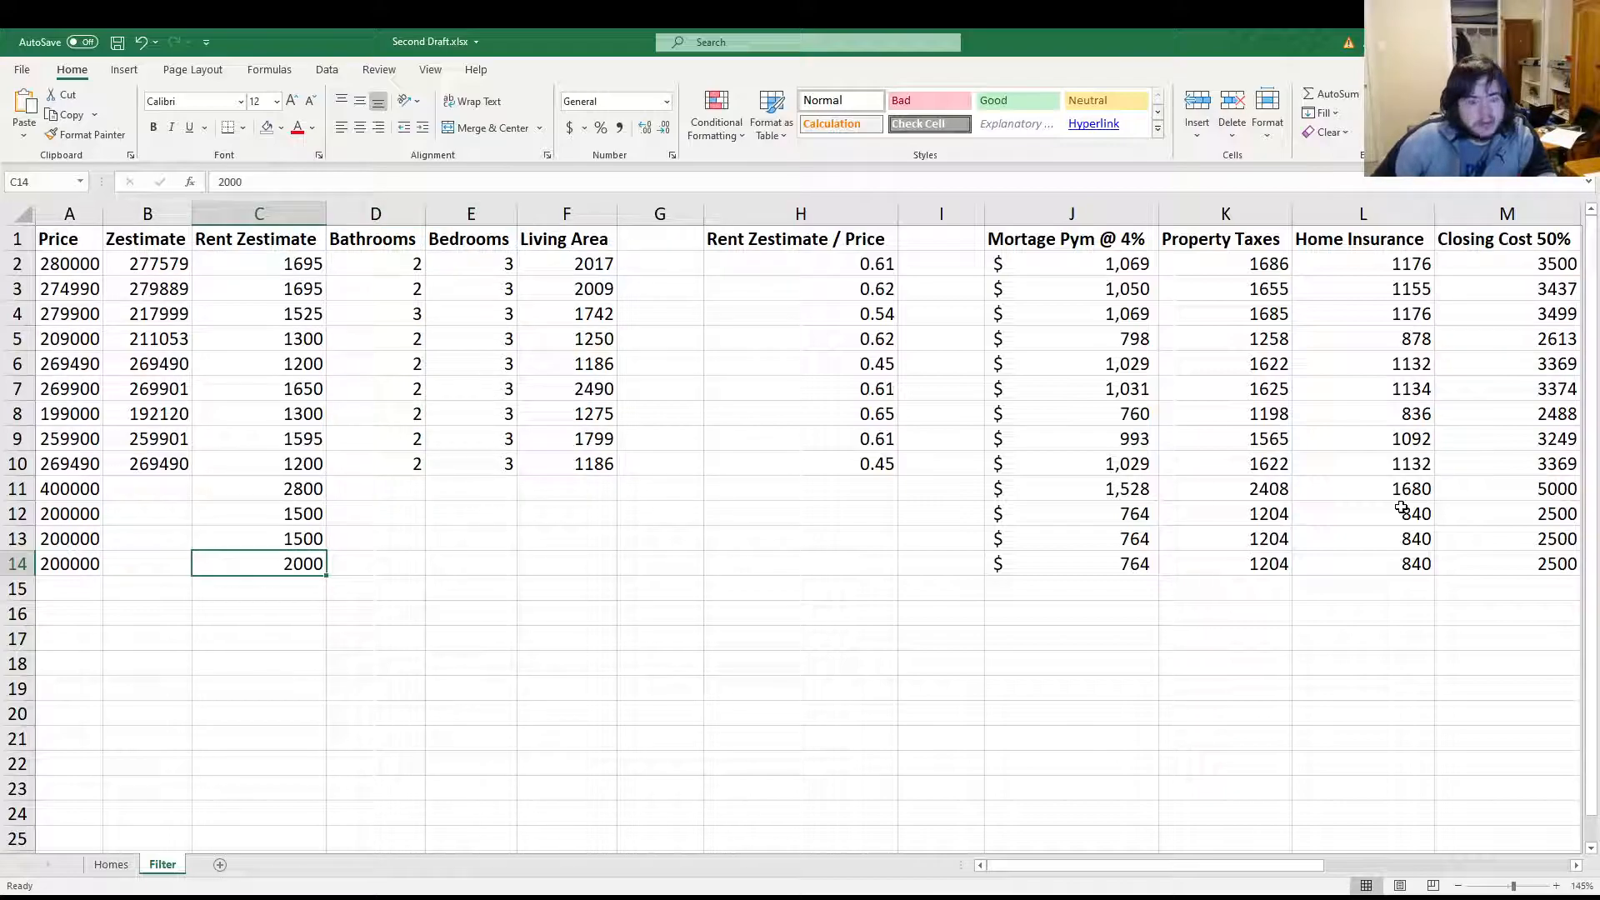
Copy the BASE CASH ON CASH formula from S13 down to S14
key(Tab)
key(Tab)
key(Tab)
key(Tab)
key(Tab)
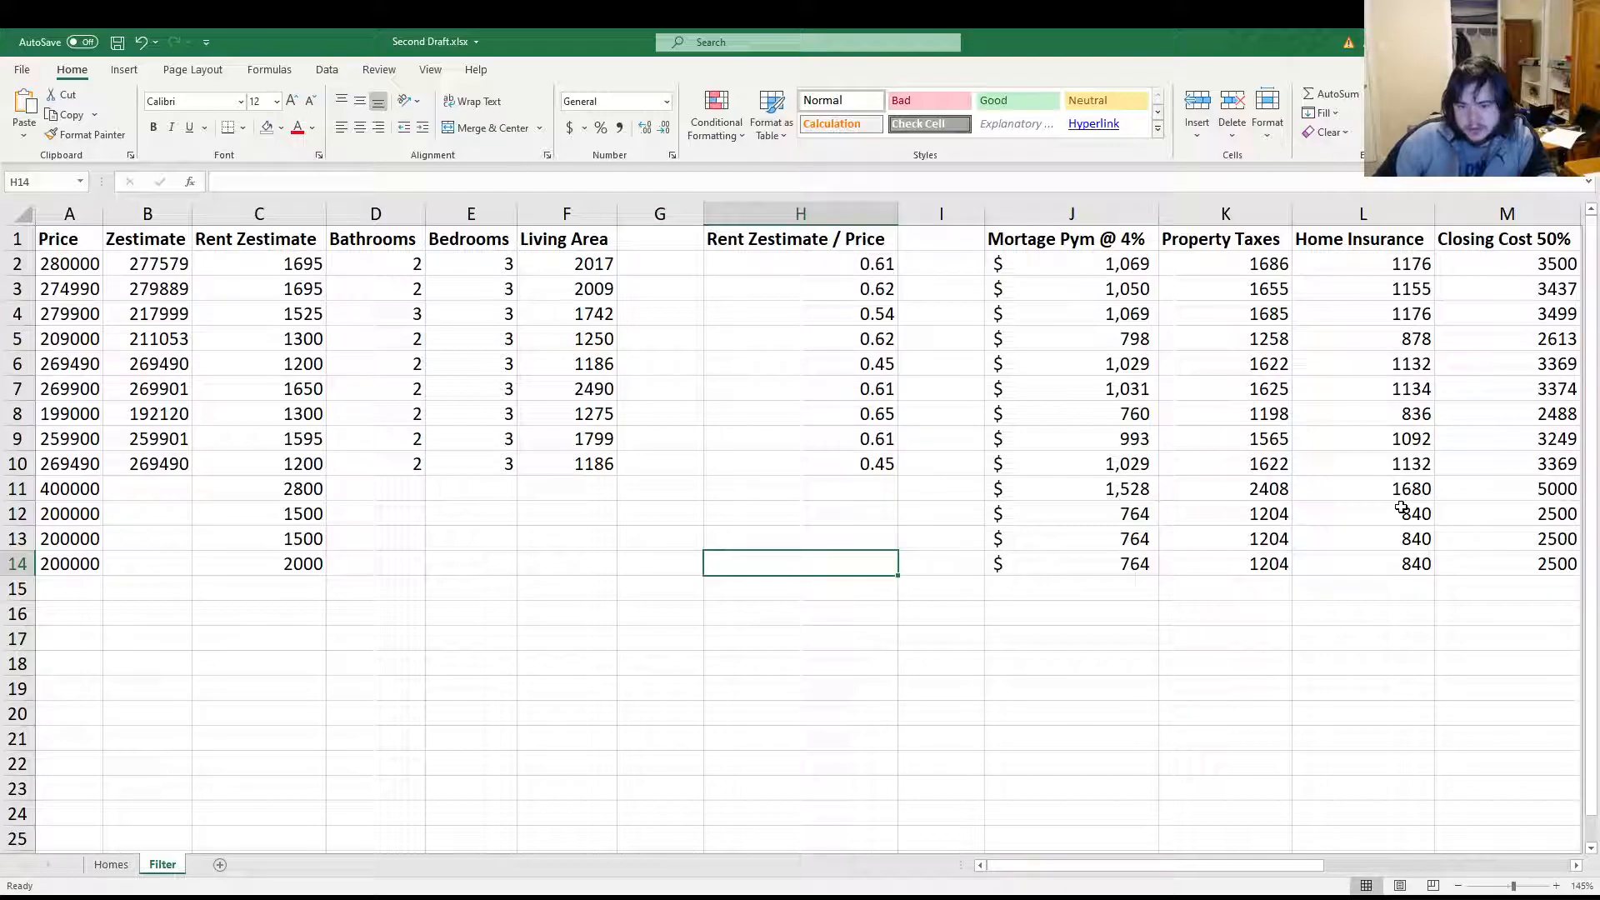
key(Left)
key(Tab)
key(Tab)
key(Tab)
key(Tab)
key(Tab)
key(Tab)
key(Tab)
key(Tab)
key(Tab)
key(Tab)
key(Tab)
key(Tab)
key(Tab)
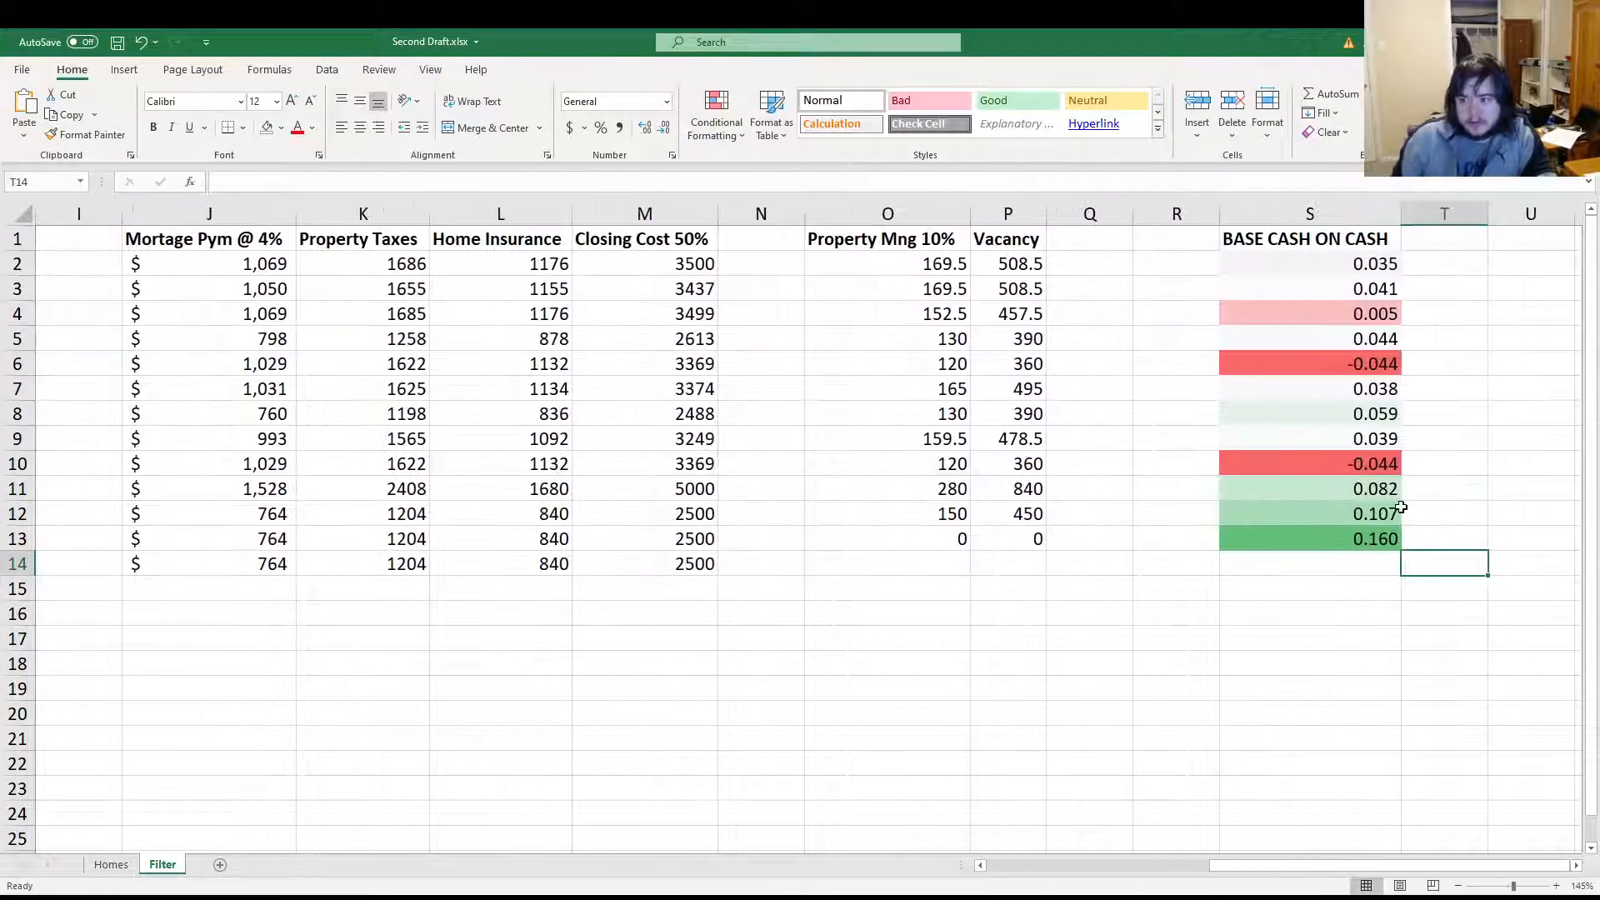
click(1343, 543)
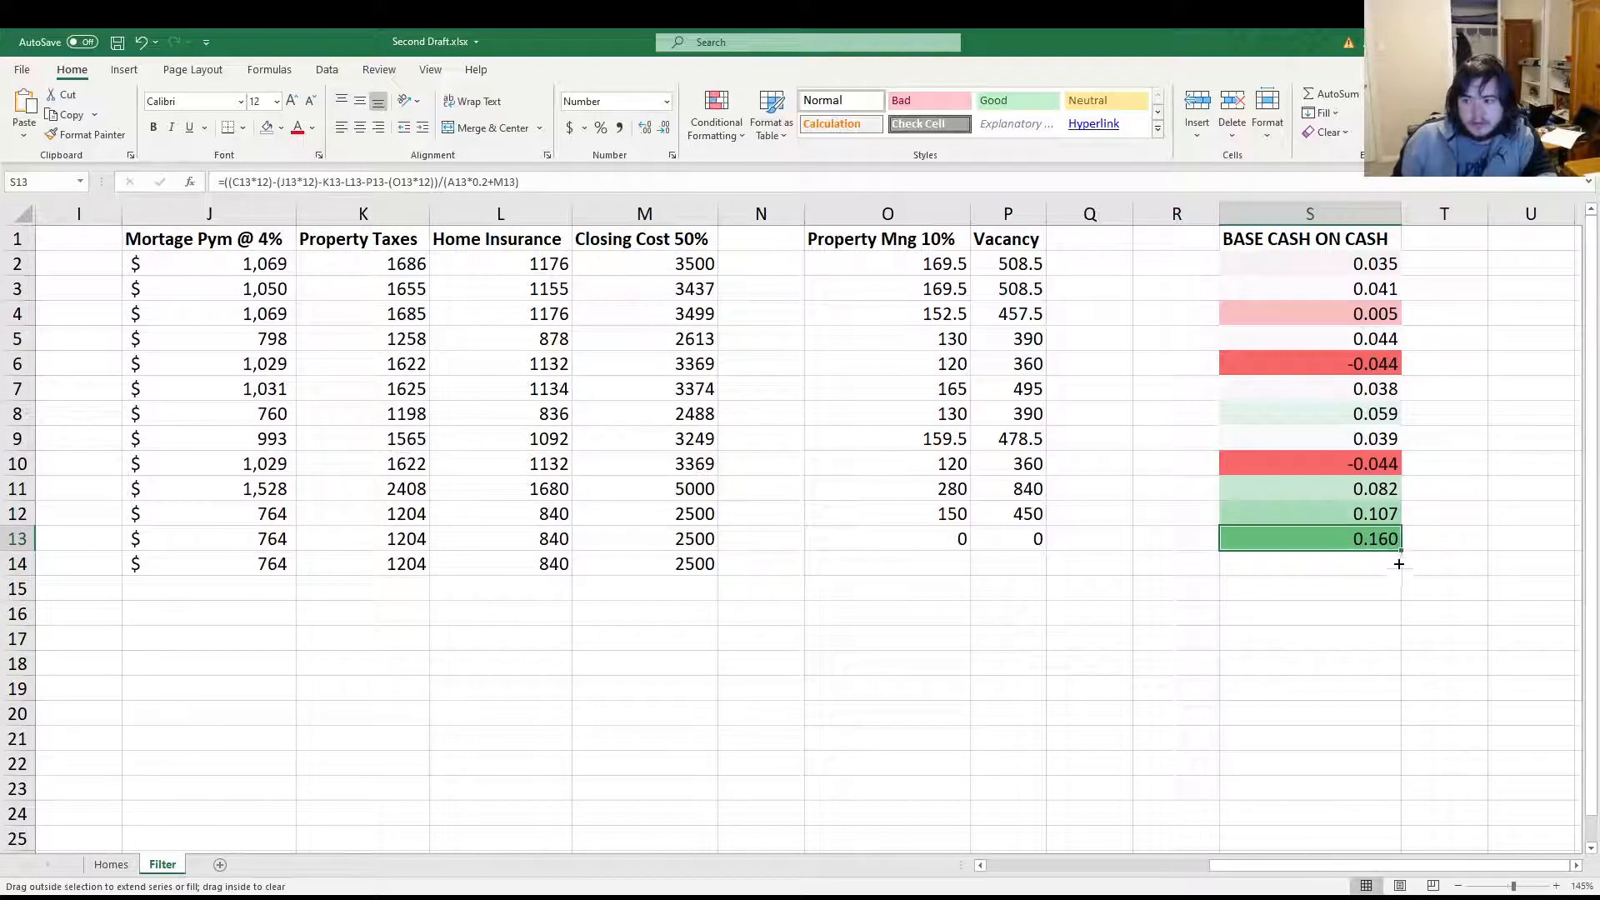
drag(1400, 561, 1418, 565)
click(1433, 557)
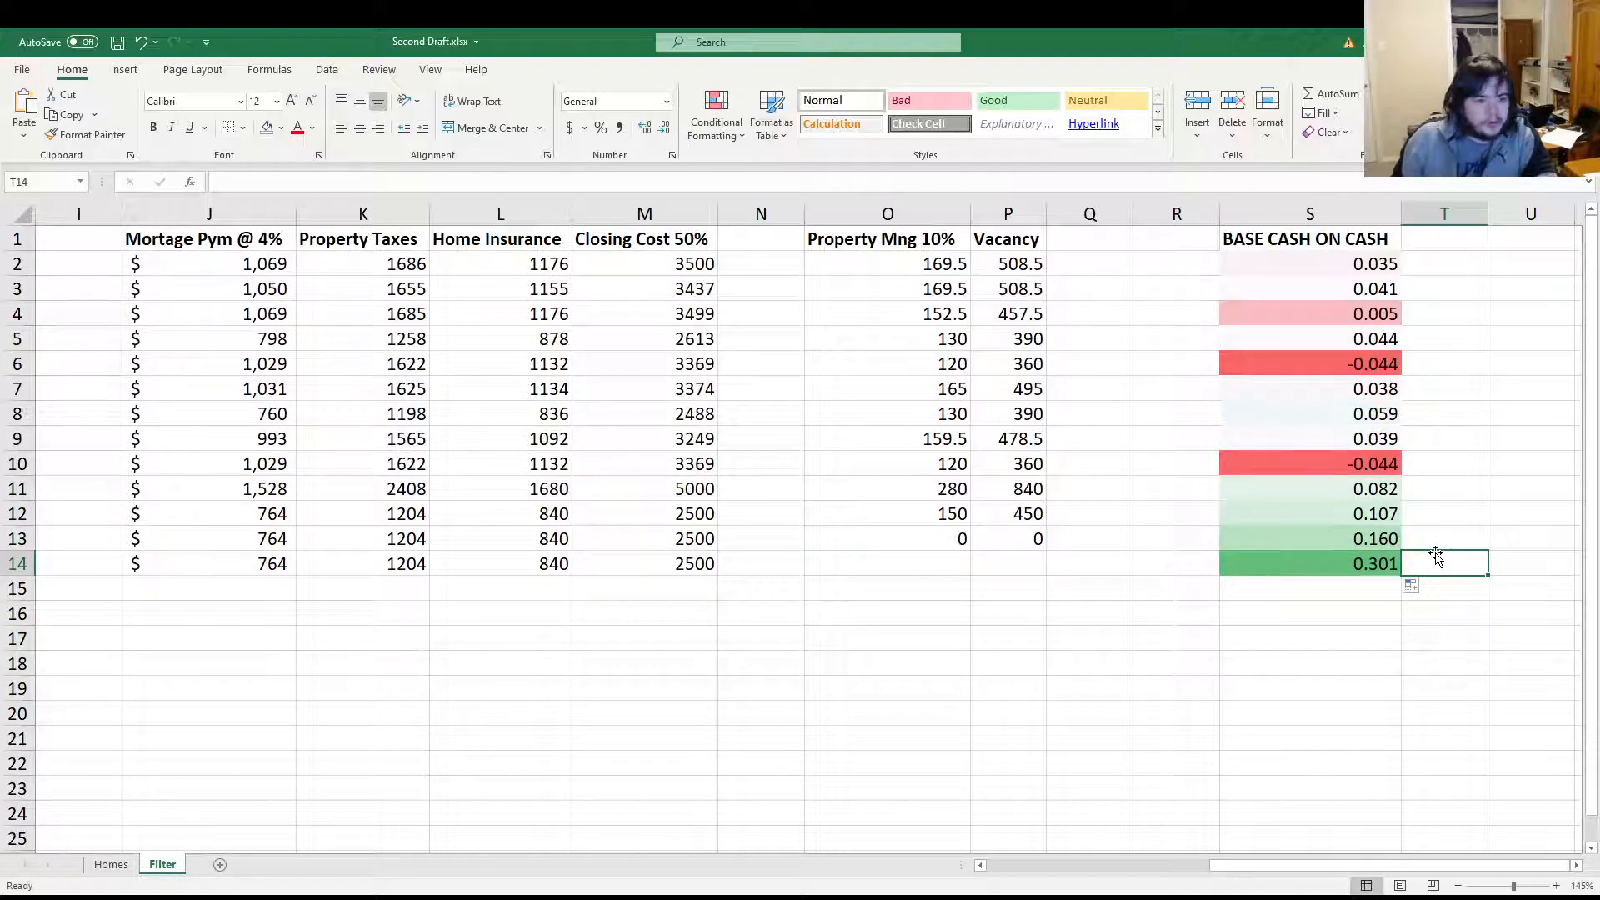
Set row 14's property management cost to 150 and its vacancy cost to 500
key(Left)
key(Left)
key(Left)
key(Left)
key(Left)
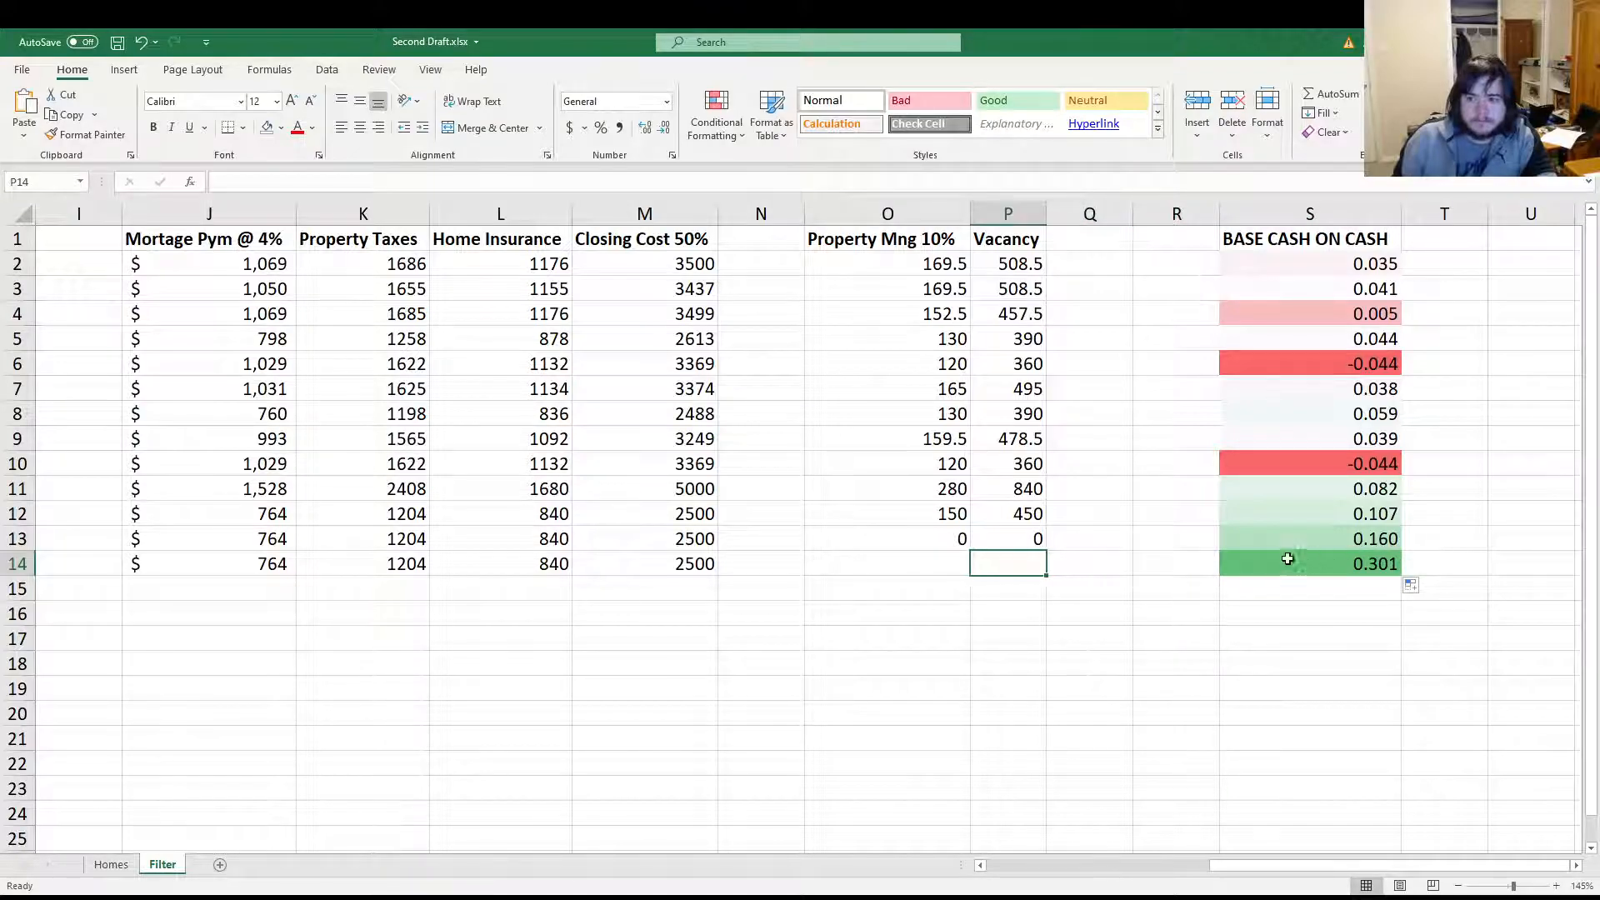
key(Up)
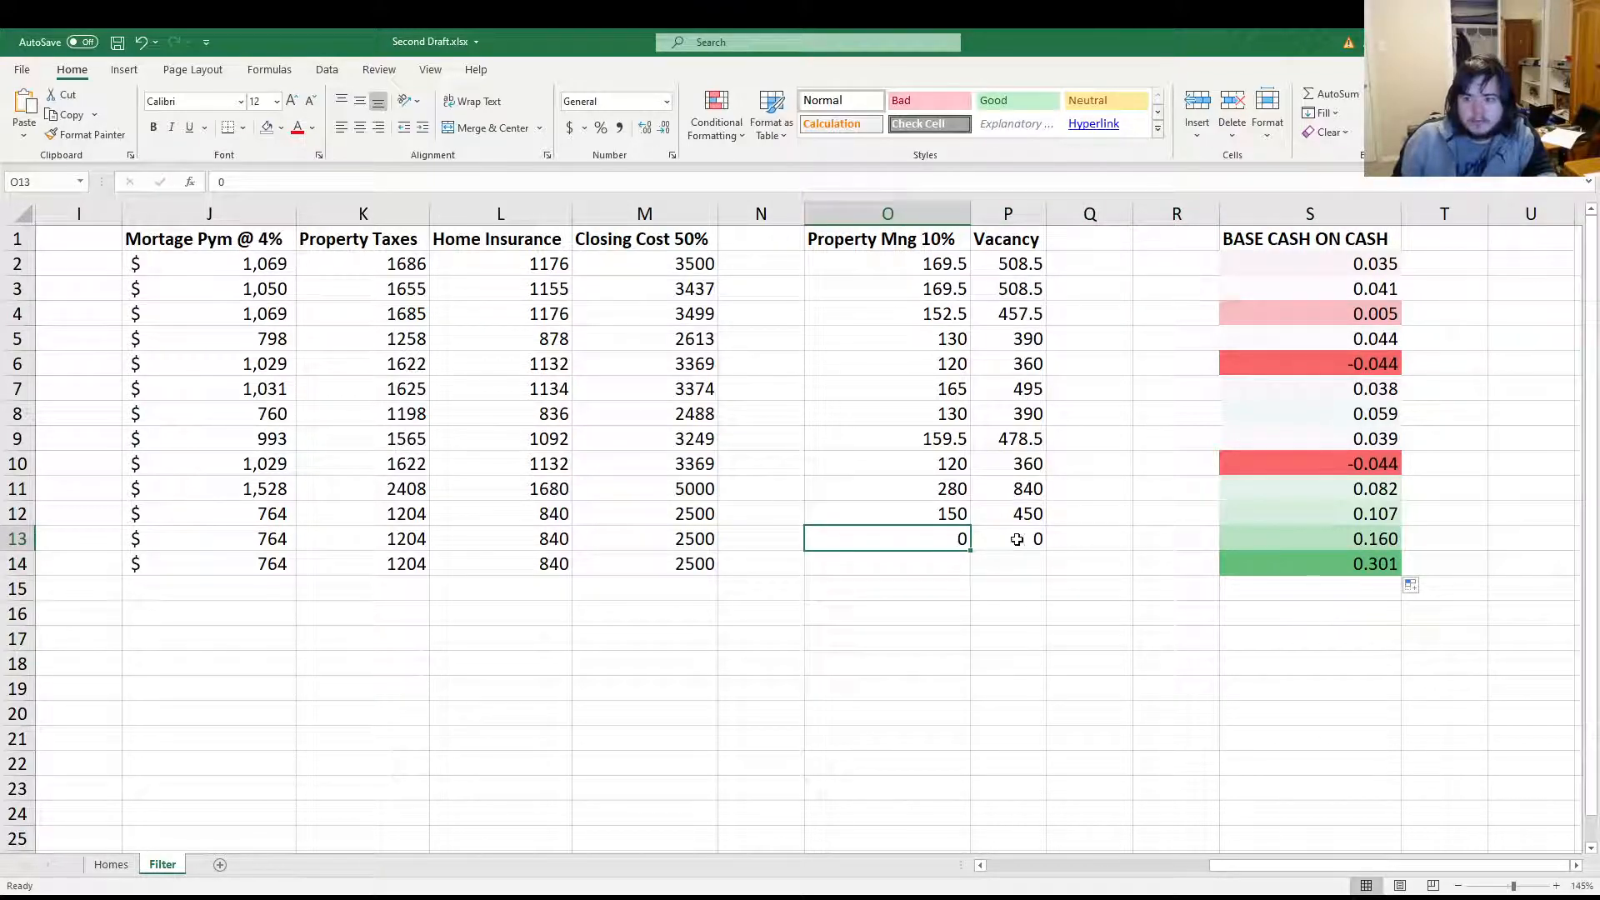
click(947, 563)
click(957, 539)
click(950, 564)
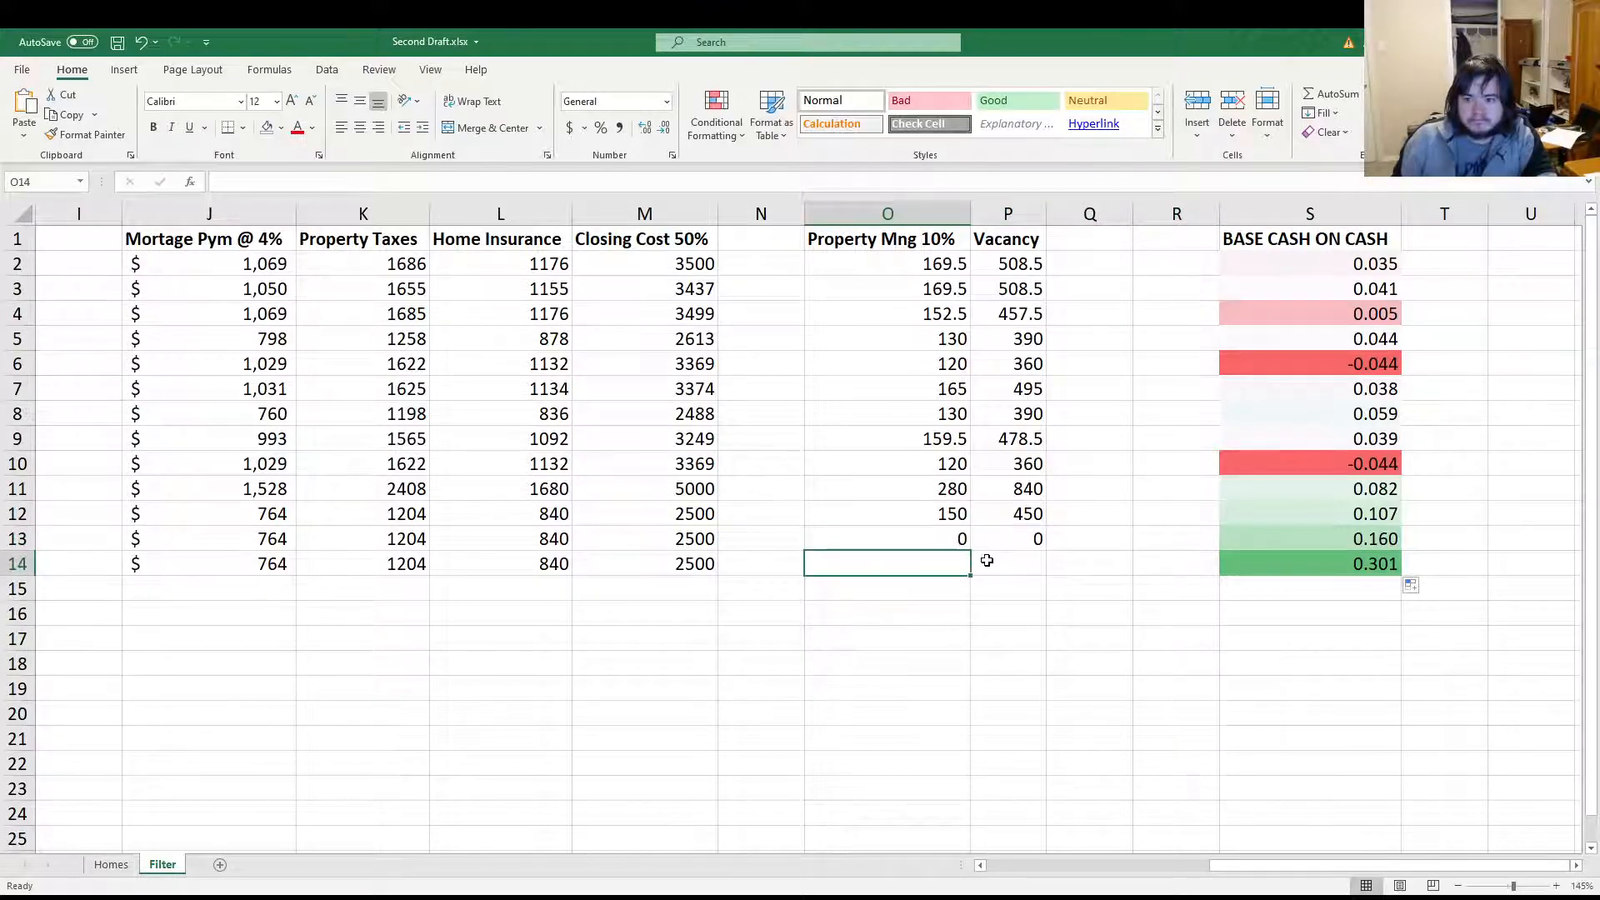
text(150)
key(Return)
key(Up)
click(1007, 564)
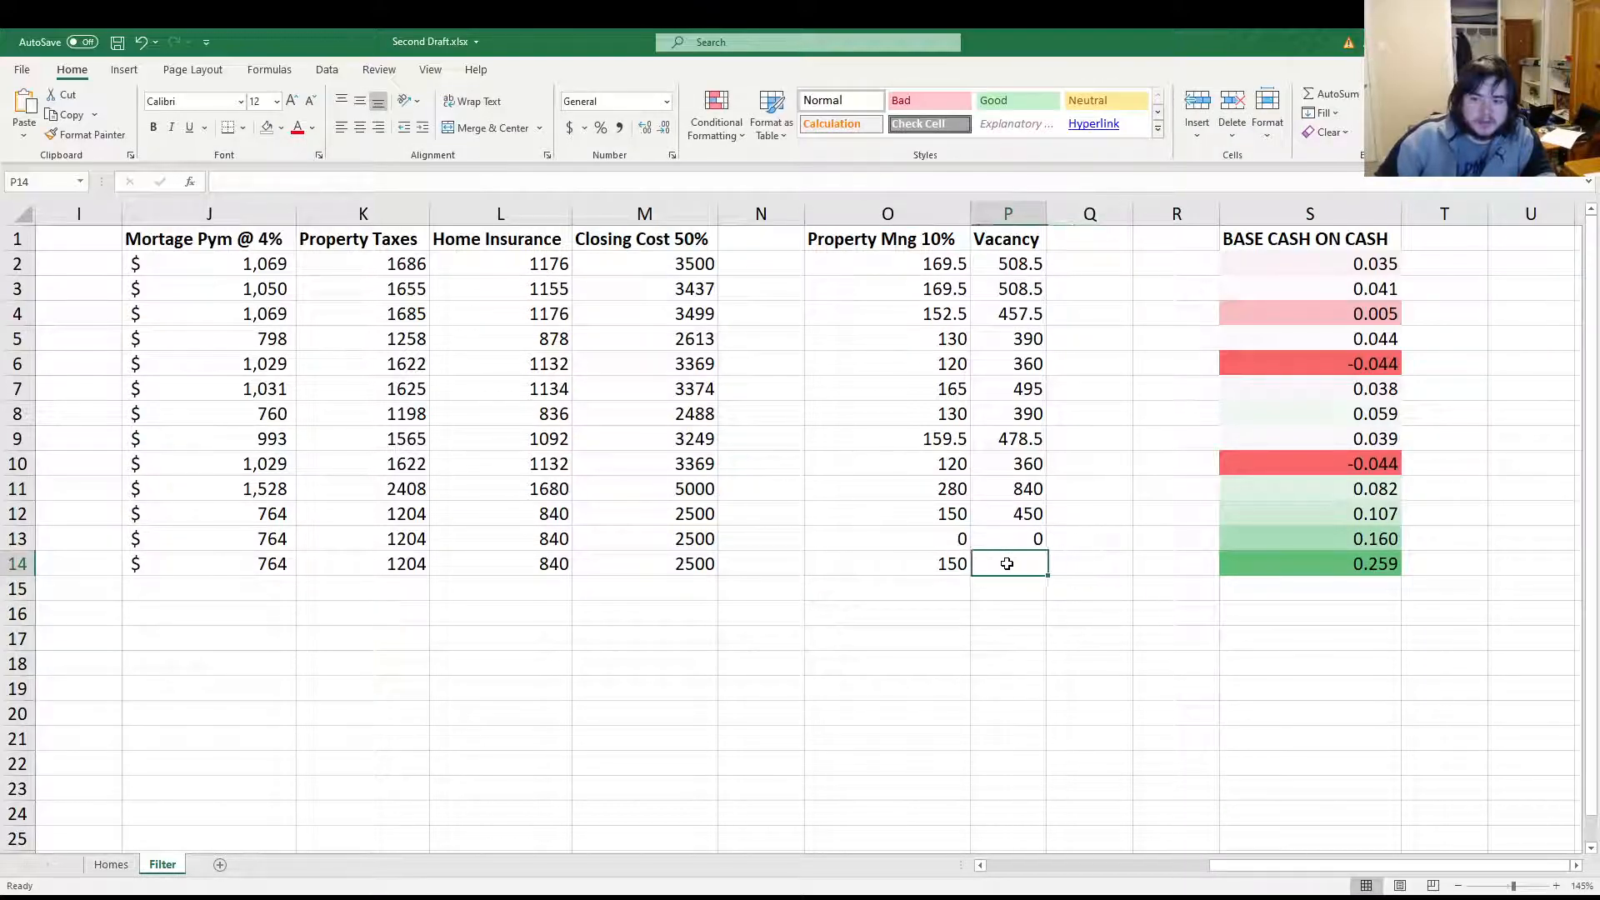
text(500)
key(Return)
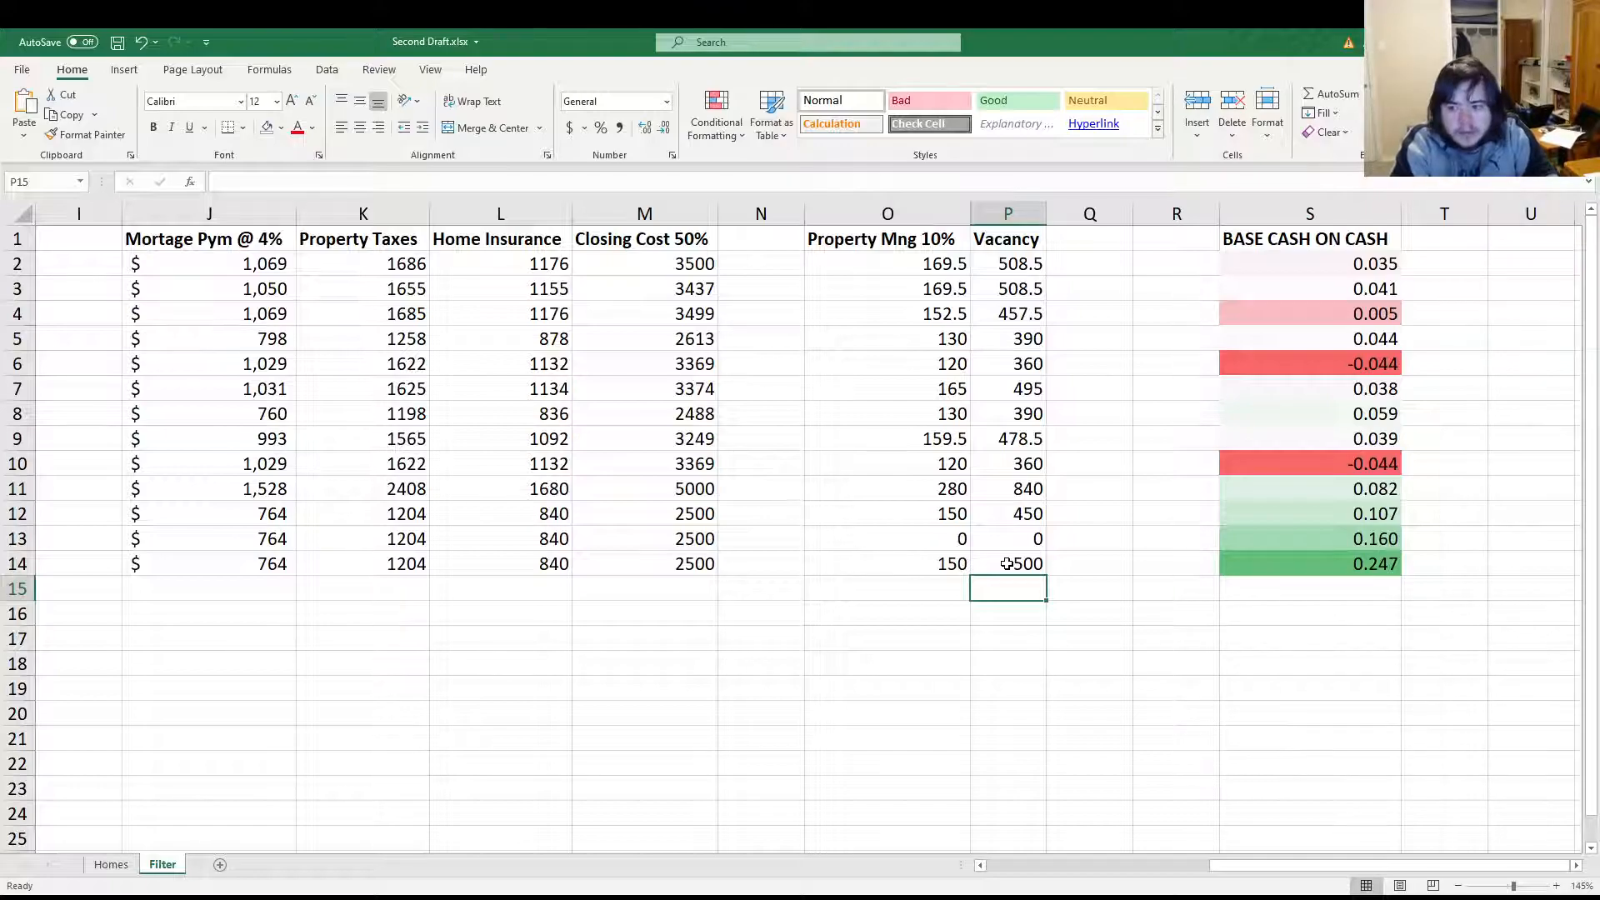
Try to paste the complete S14 cash on cash formula, including its equals sign, into L18, and undo the paste
key(Right)
key(Right)
key(Right)
key(Up)
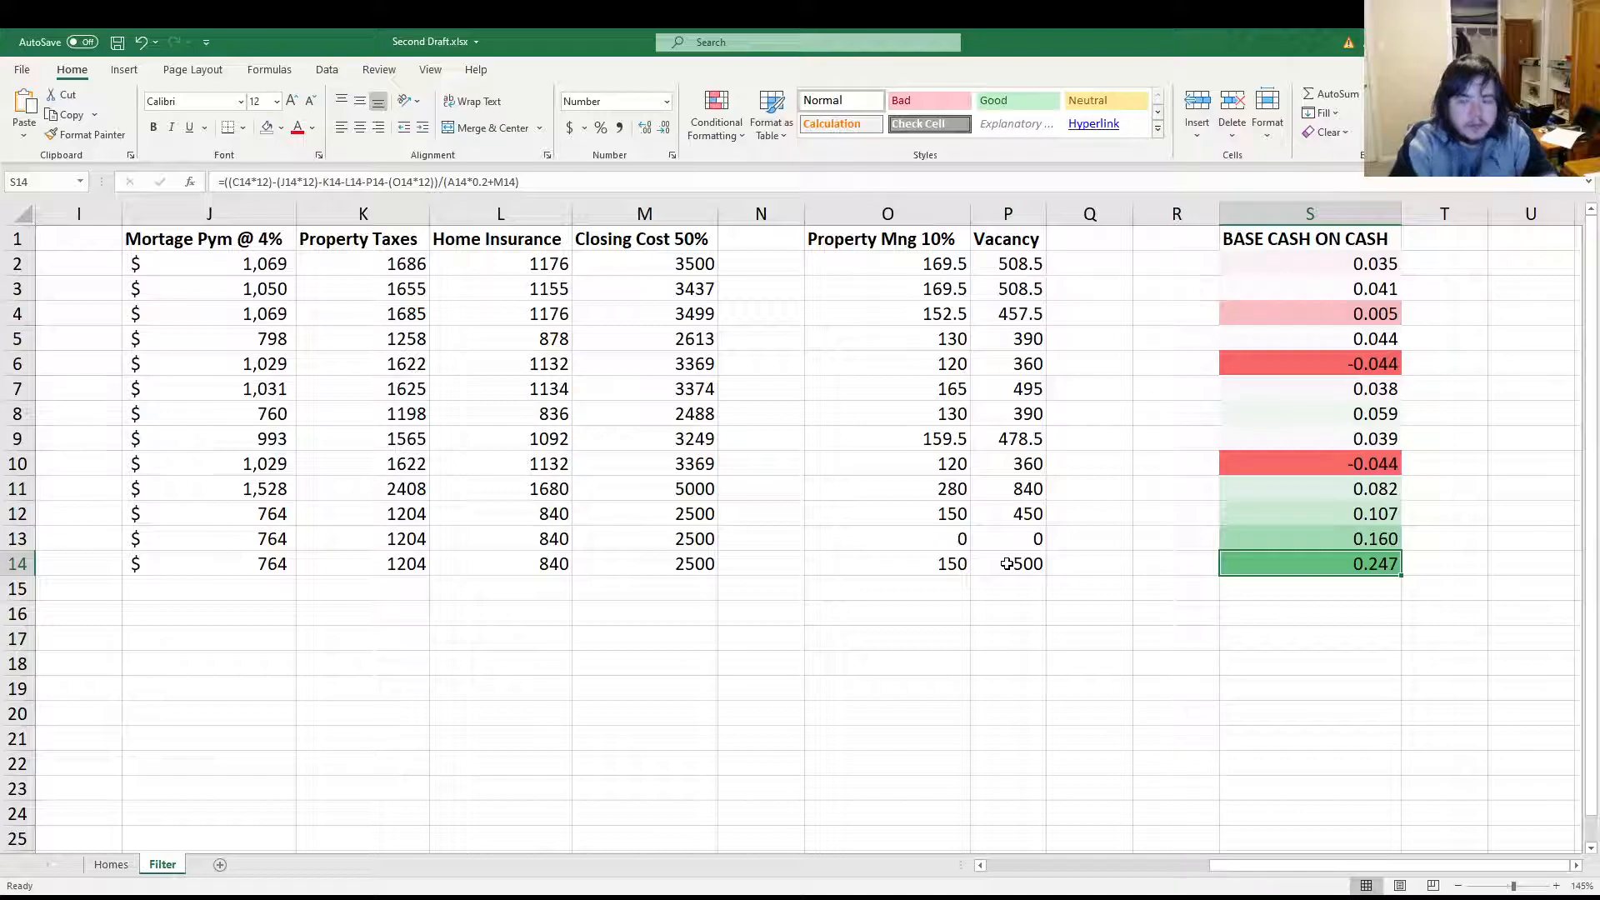
drag(536, 181, 277, 163)
key(ctrl+c)
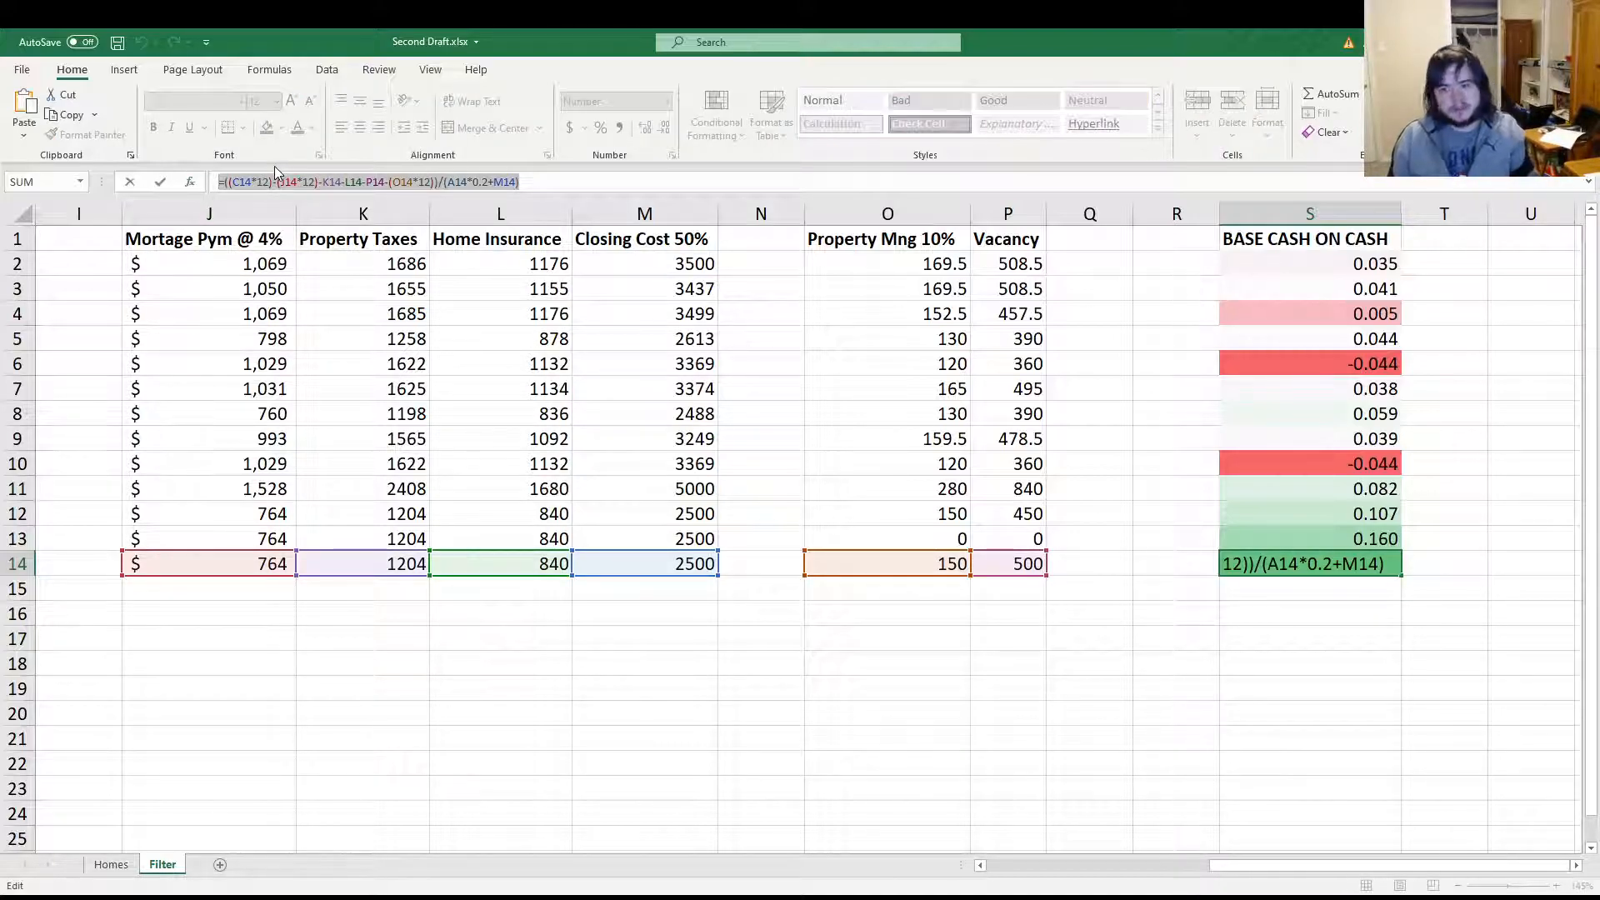
key(Escape)
click(507, 663)
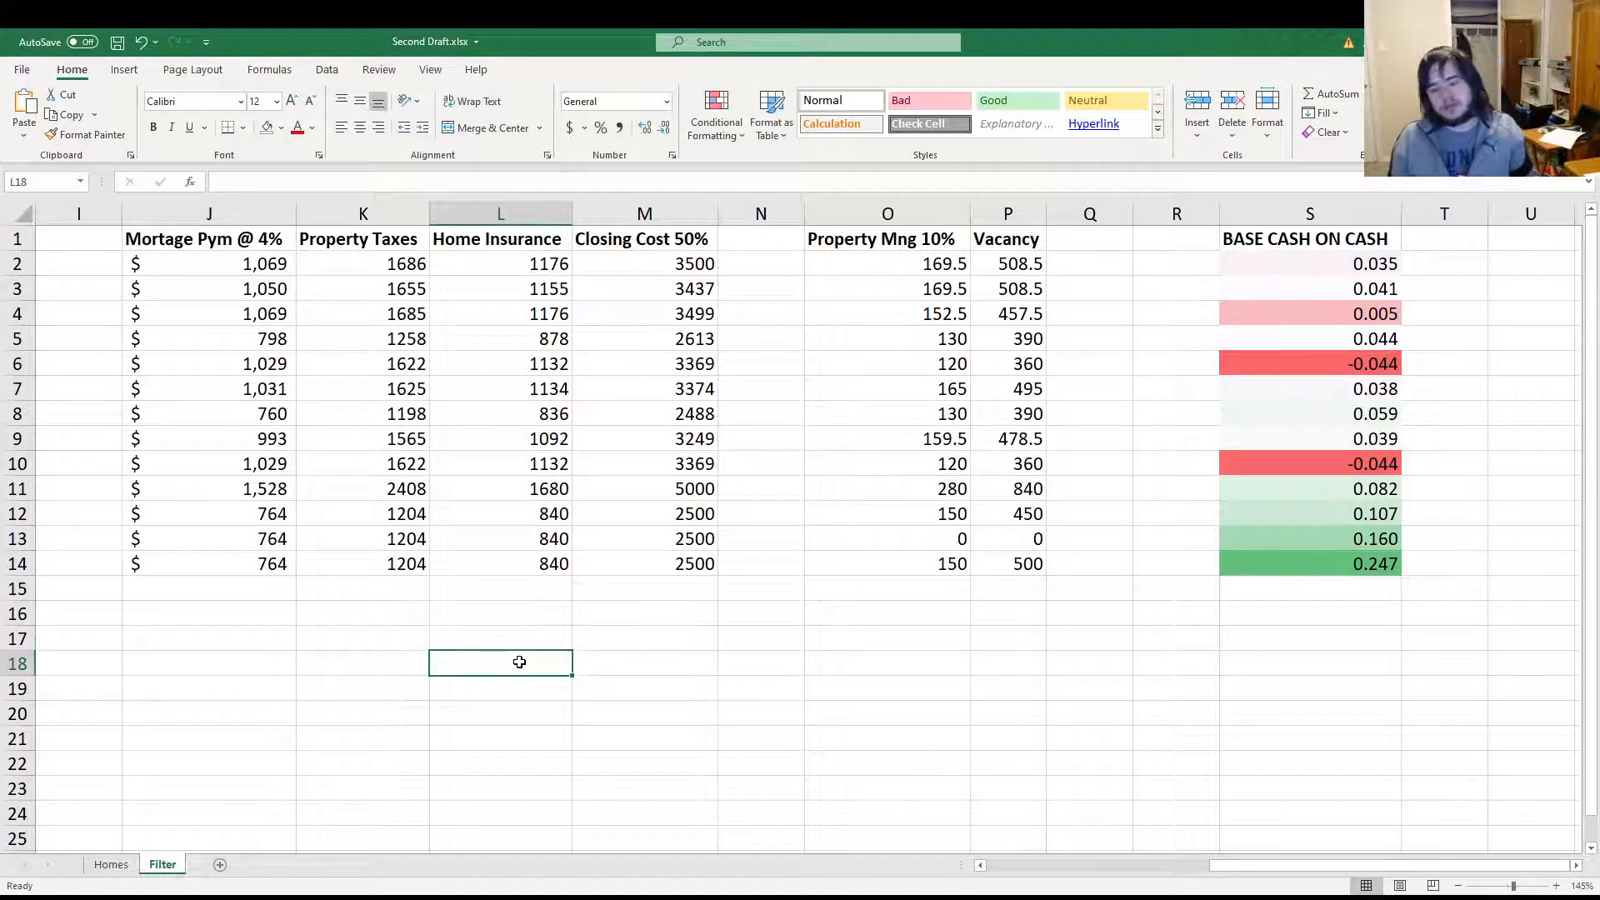
key(ctrl+v)
key(ctrl+z)
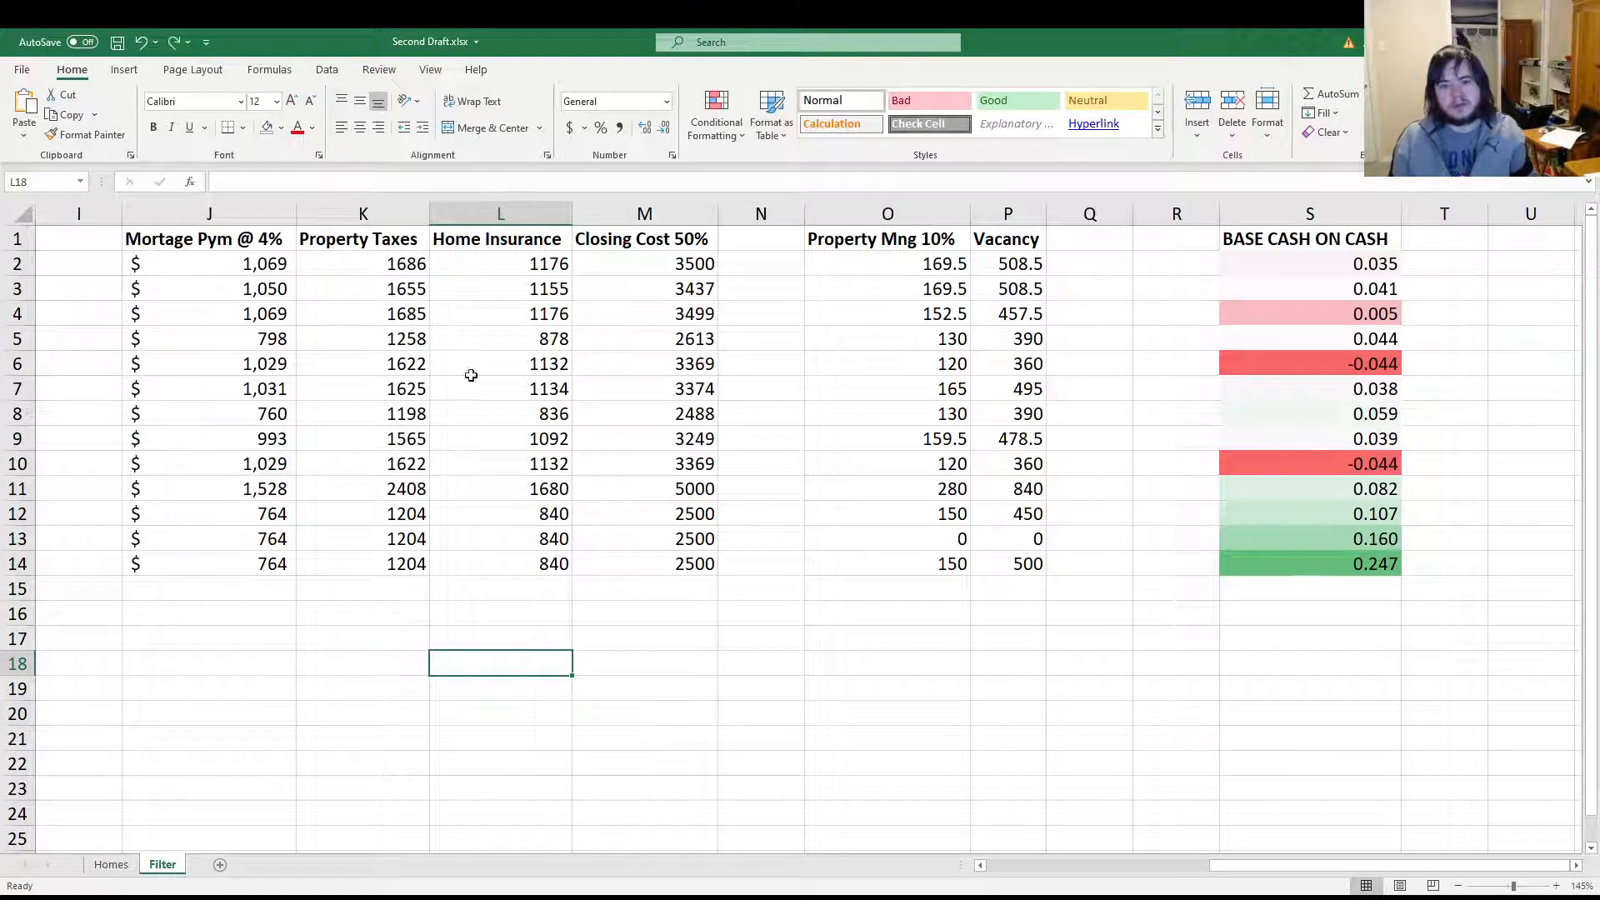
Copy the S14 cash on cash formula without its equals sign and paste it as plain text into L18
click(1268, 560)
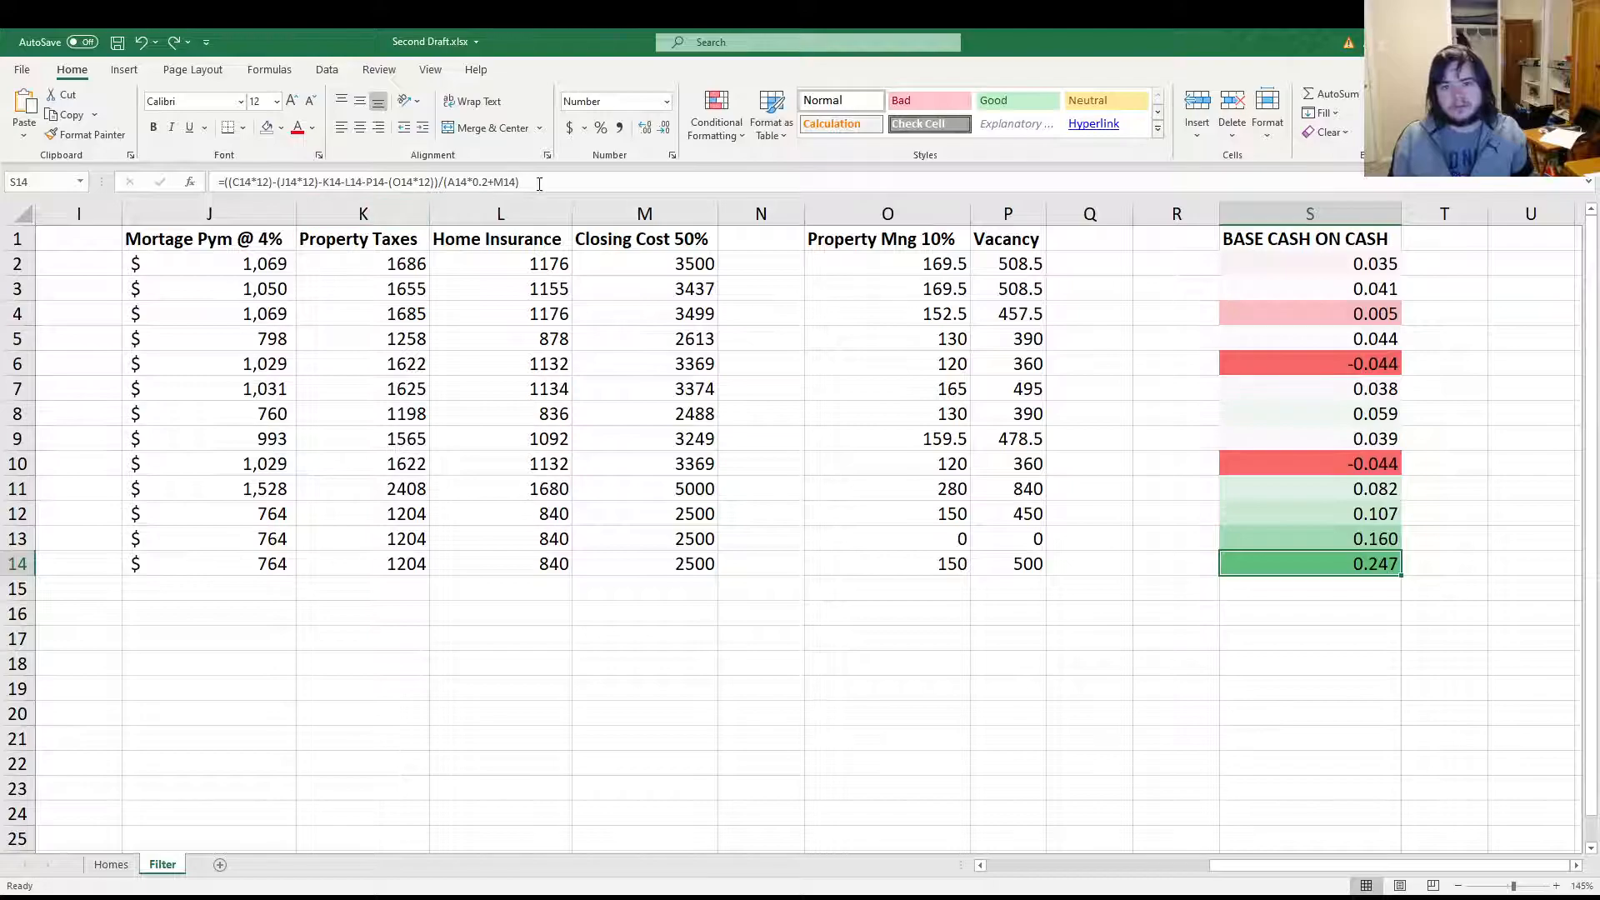
drag(539, 183, 223, 182)
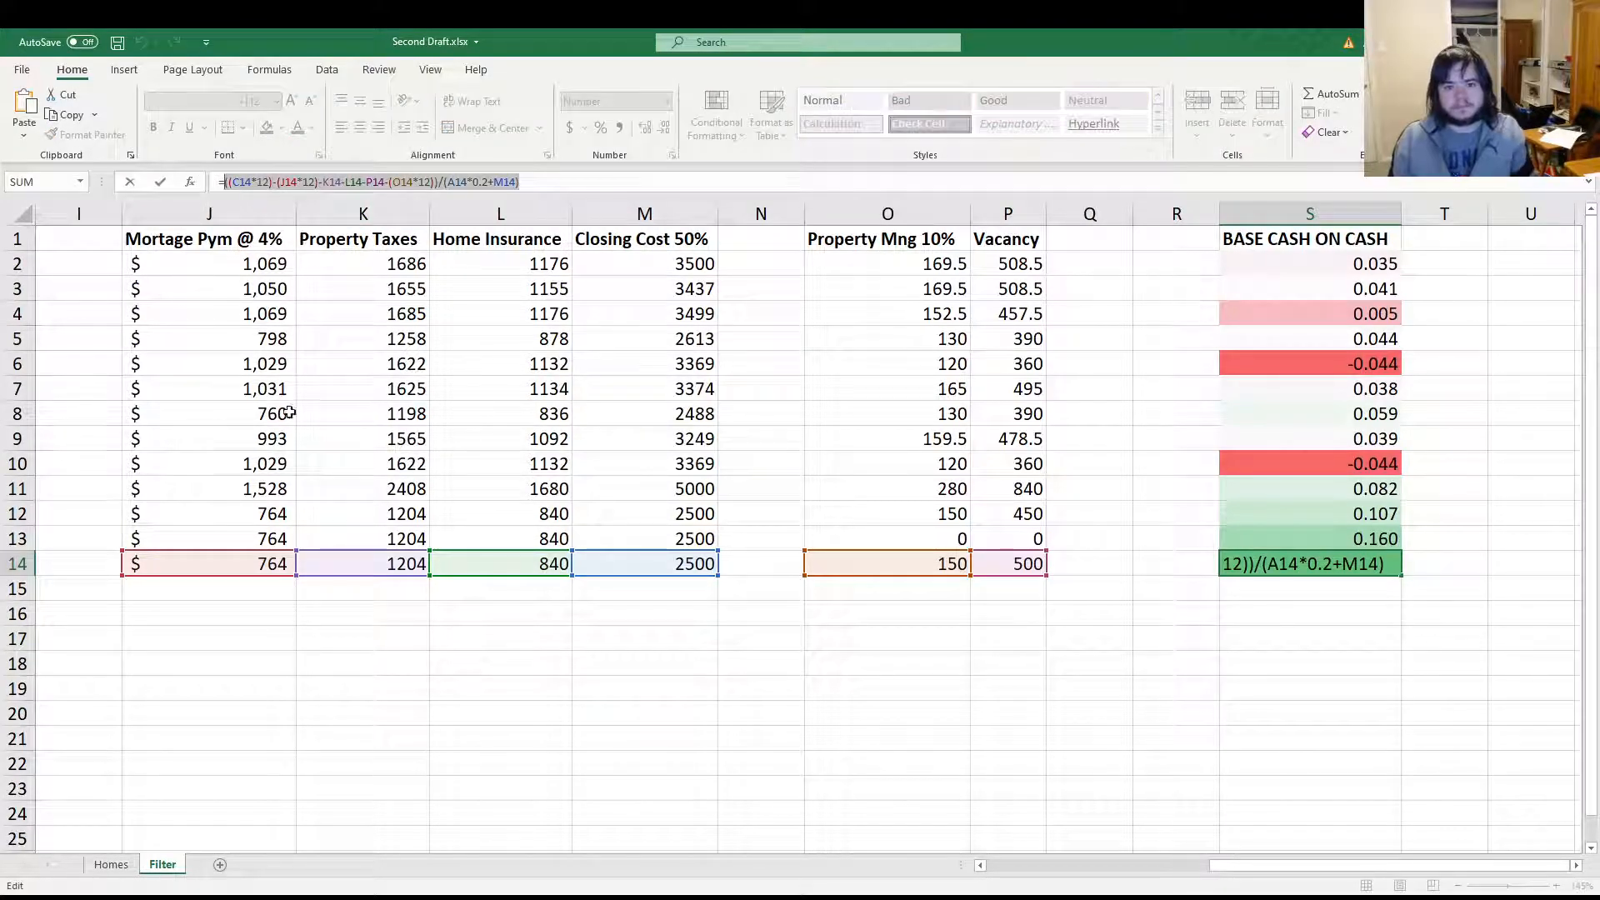
key(ctrl+c)
key(Escape)
click(362, 714)
click(456, 663)
key(ctrl+v)
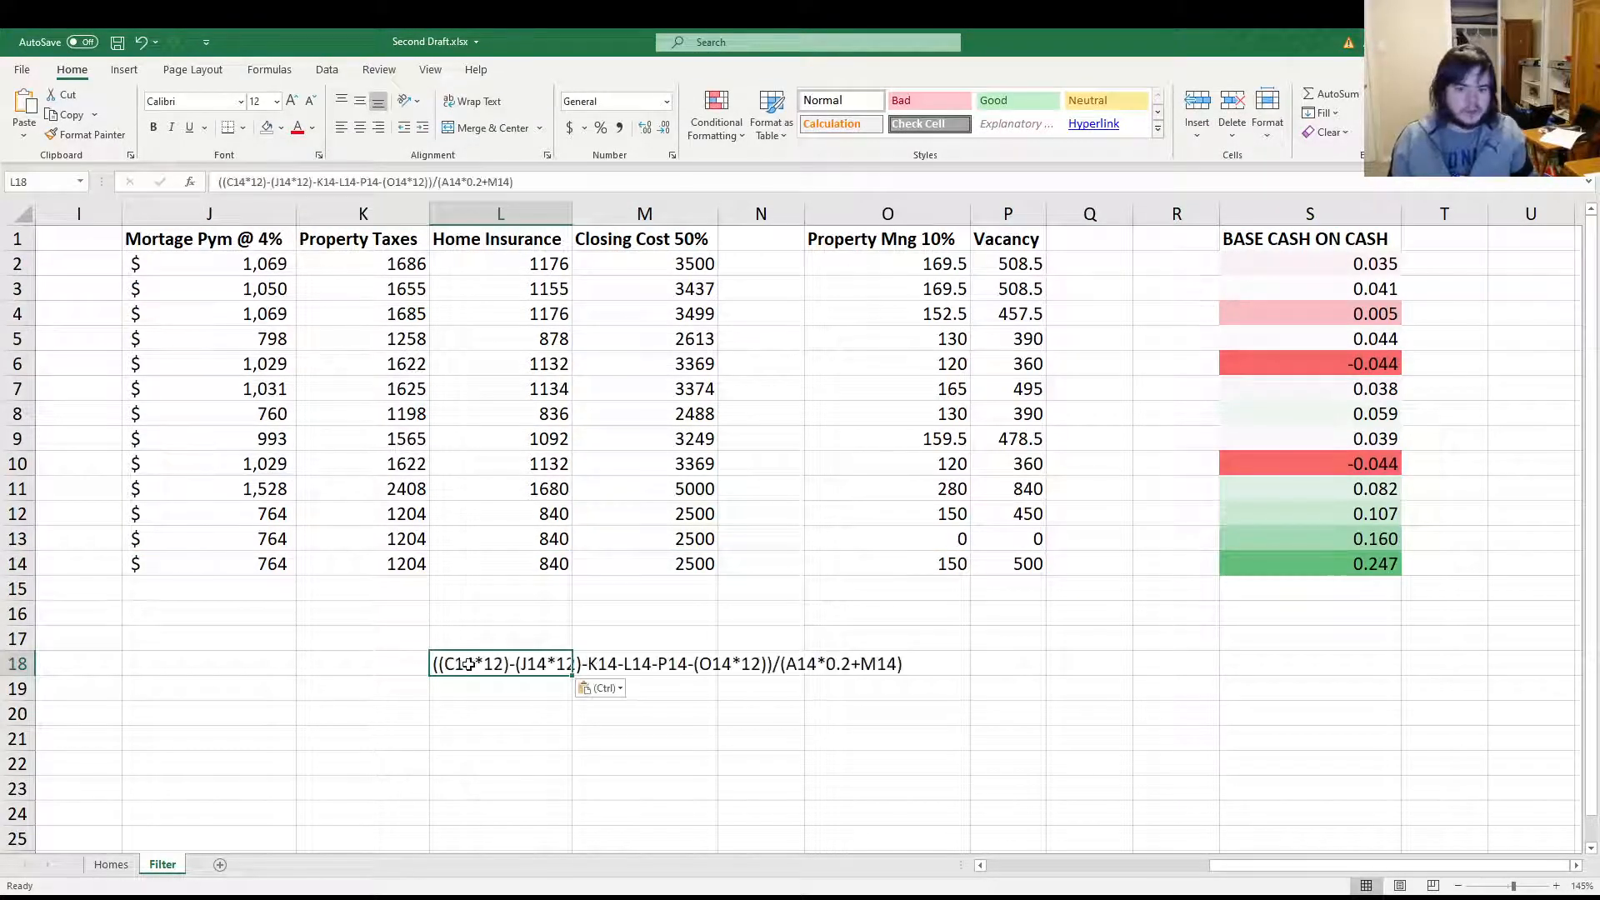
Return to the first columns of the sheet and inspect the formula behind the first property's price in A2
click(477, 621)
drag(1328, 864, 1097, 862)
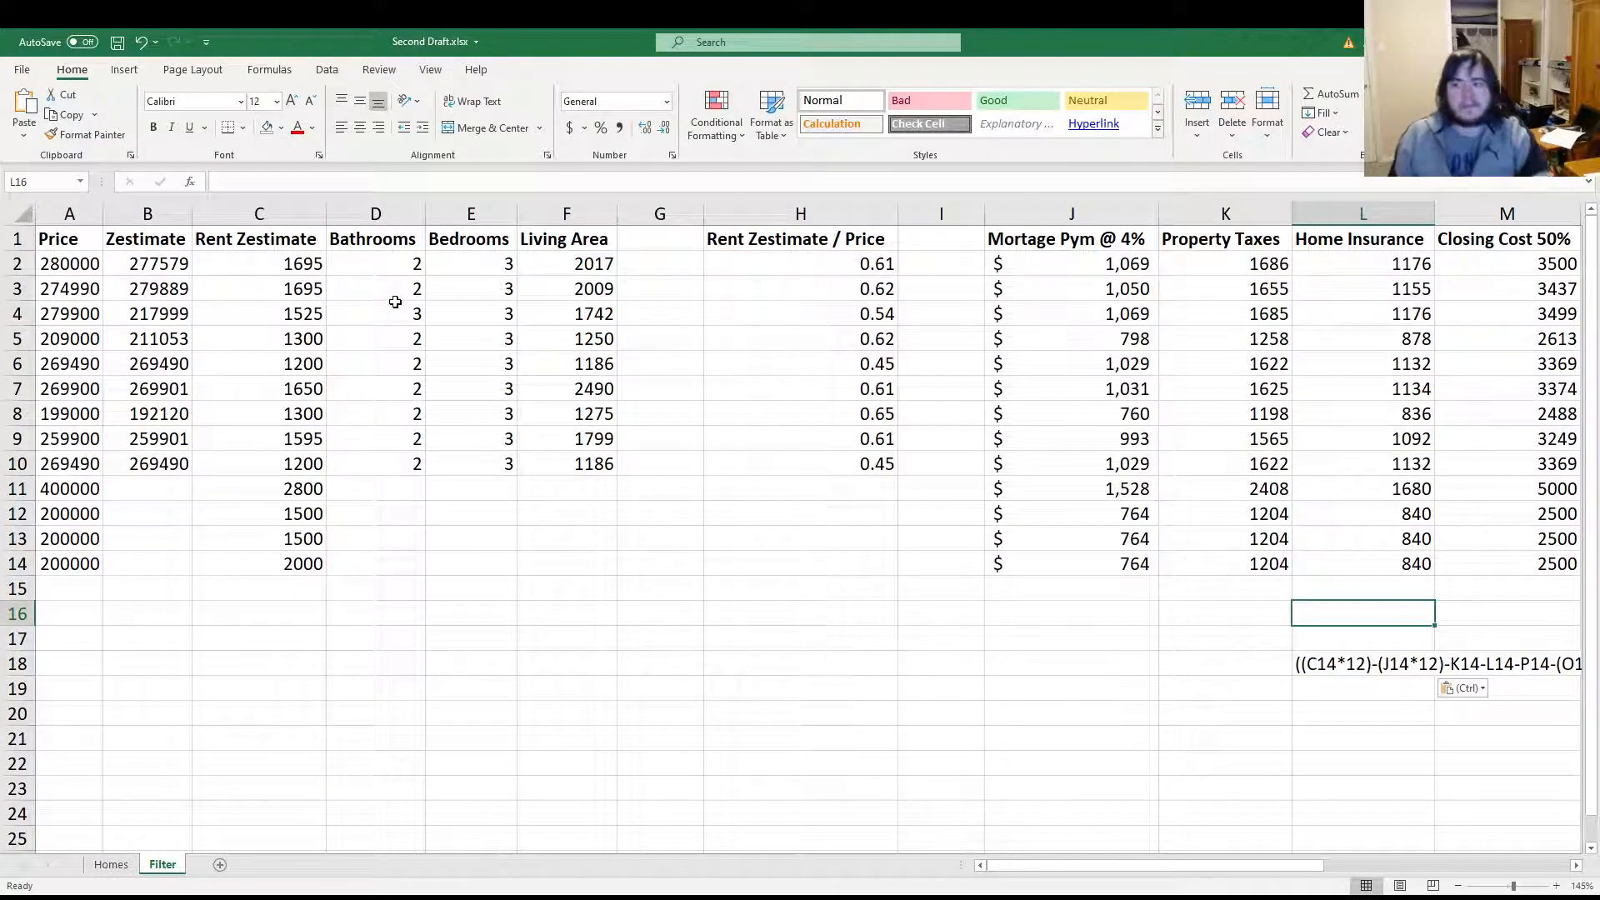
click(55, 258)
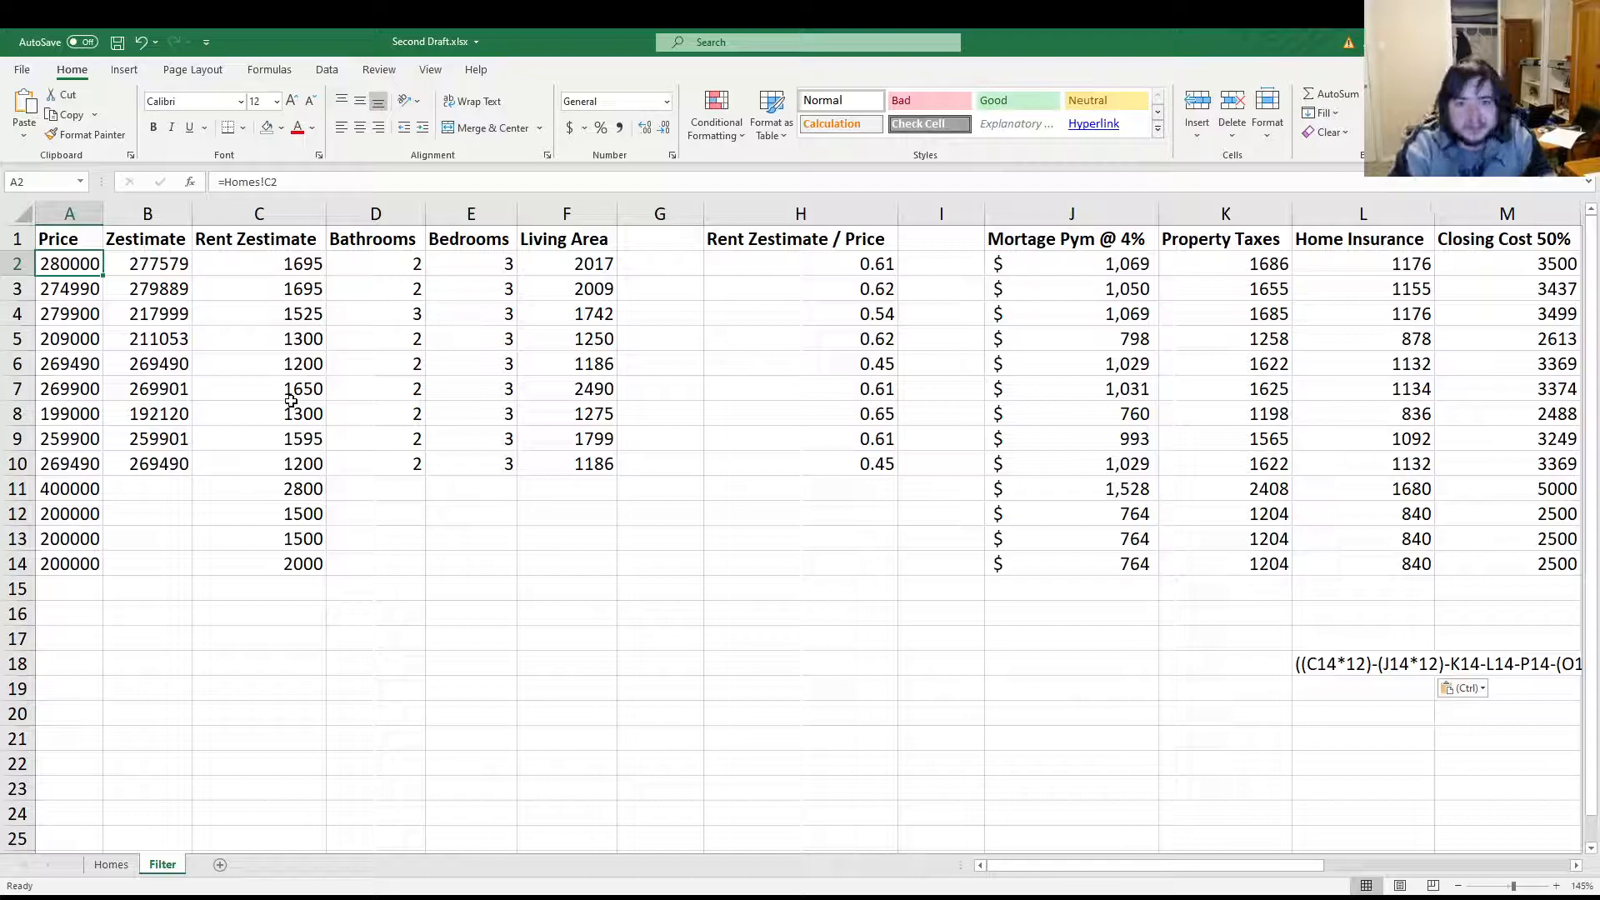
Shade the whole Zestimate and Rent Zestimate columns (B and C) with a light gray fill
click(55, 214)
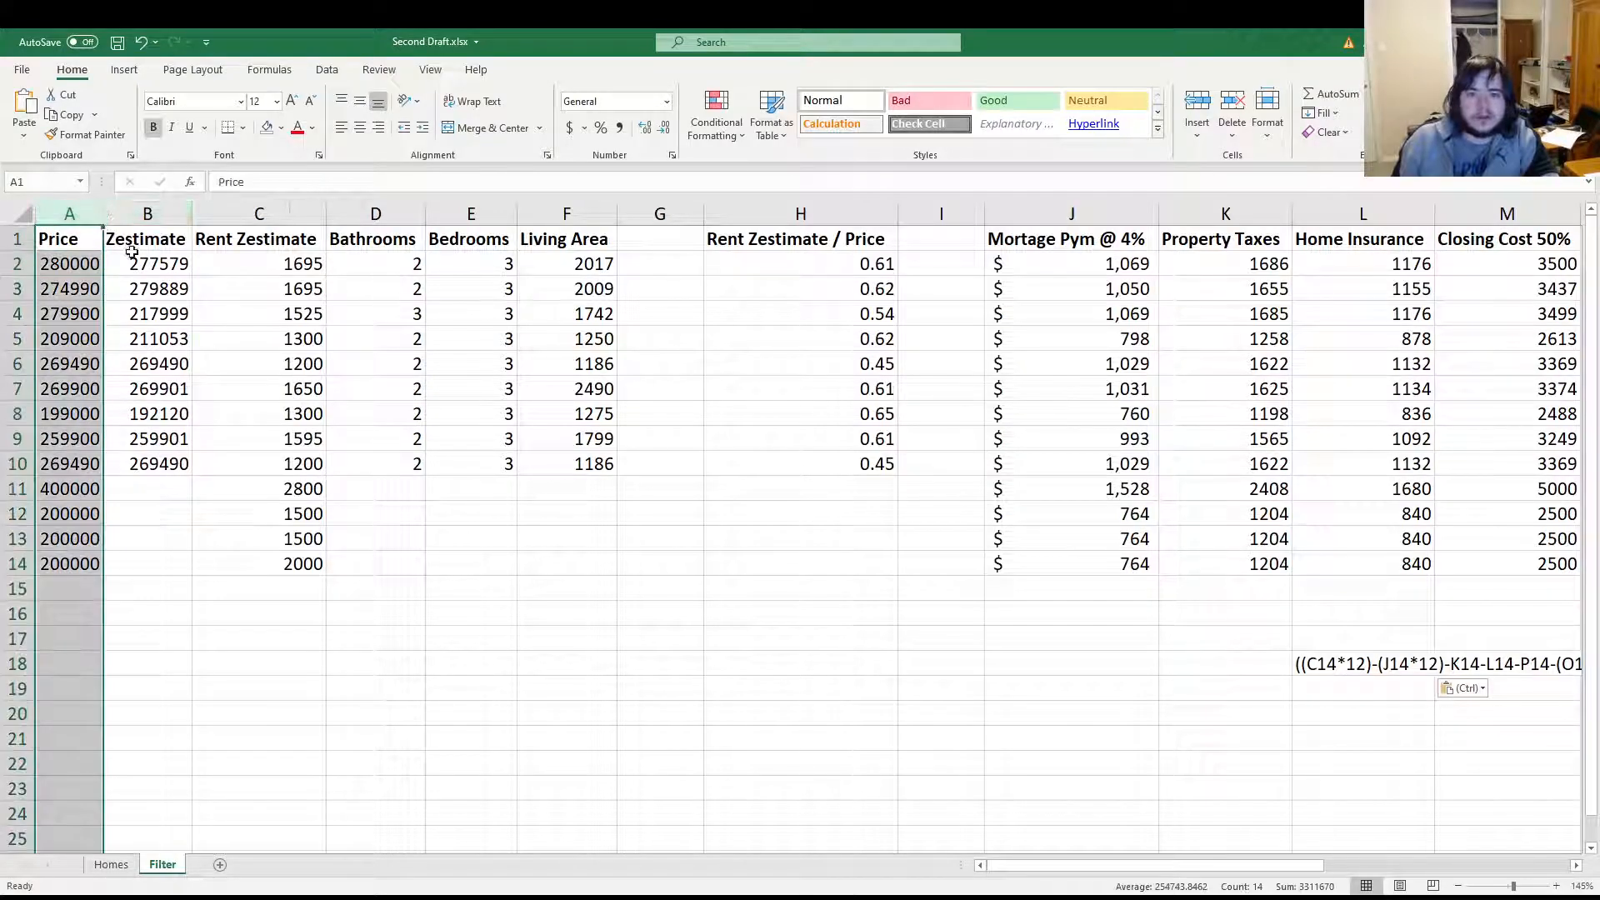
click(147, 214)
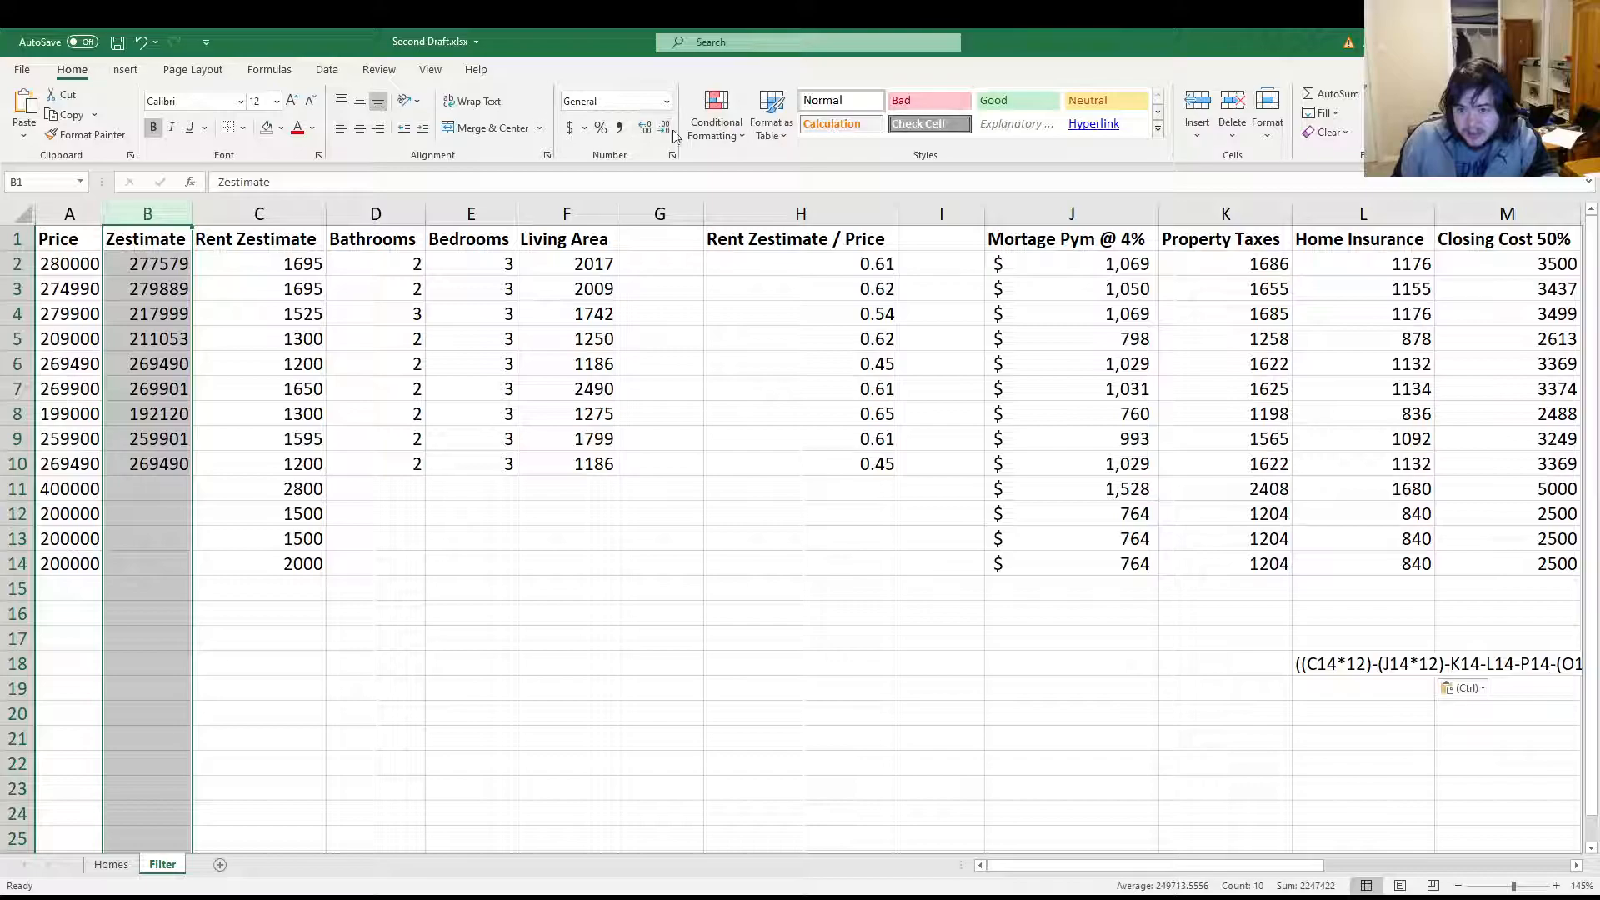
click(280, 129)
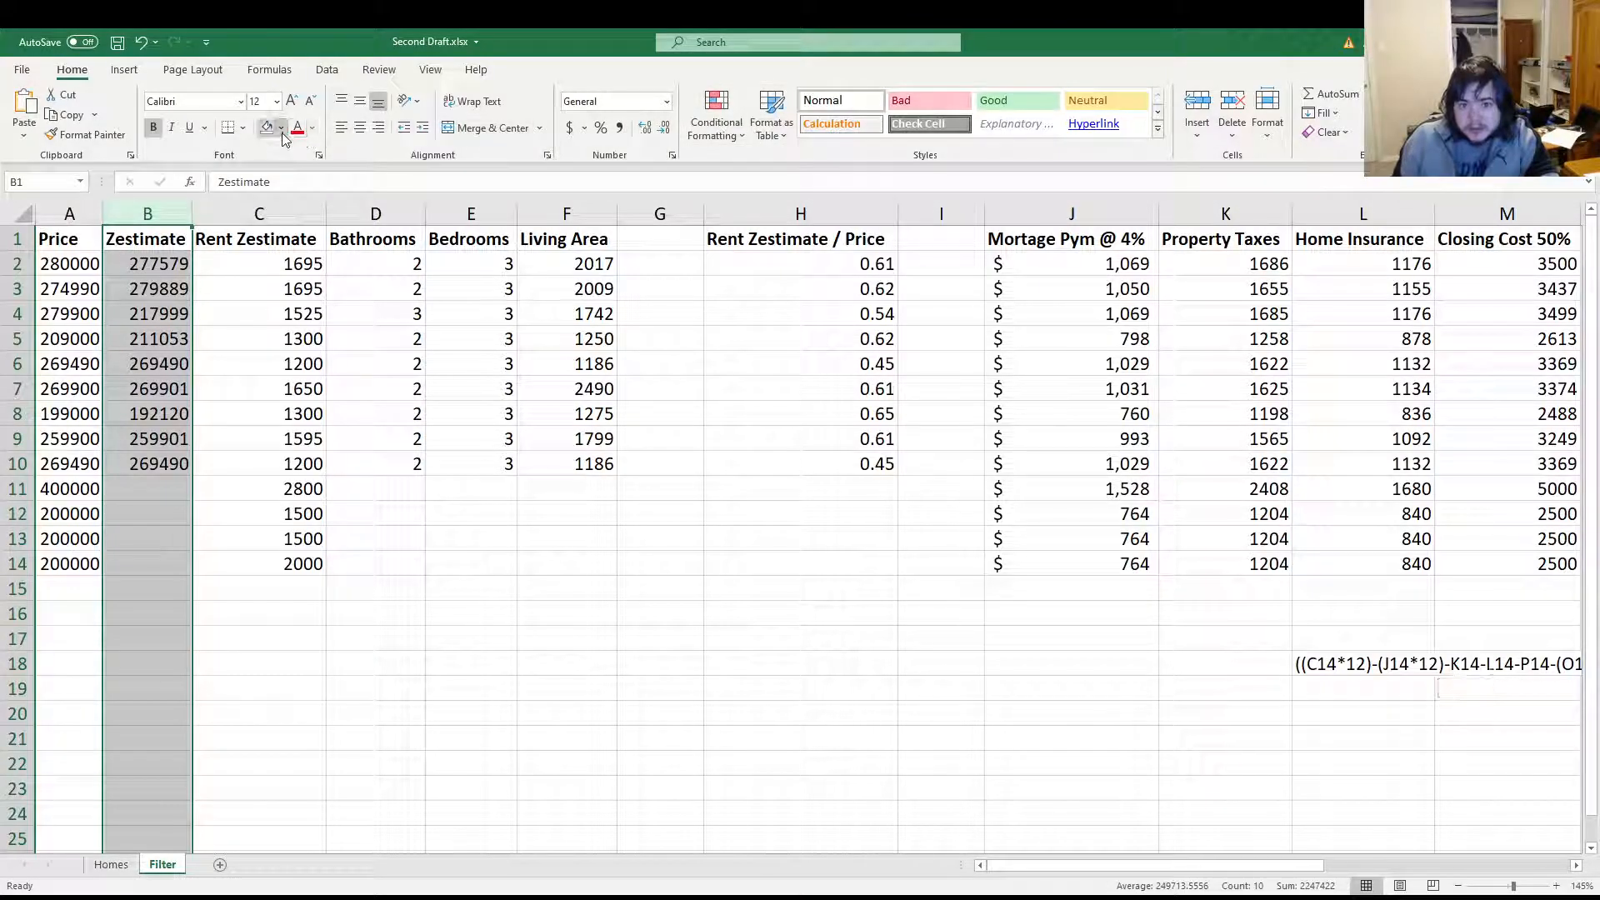
click(265, 209)
click(265, 213)
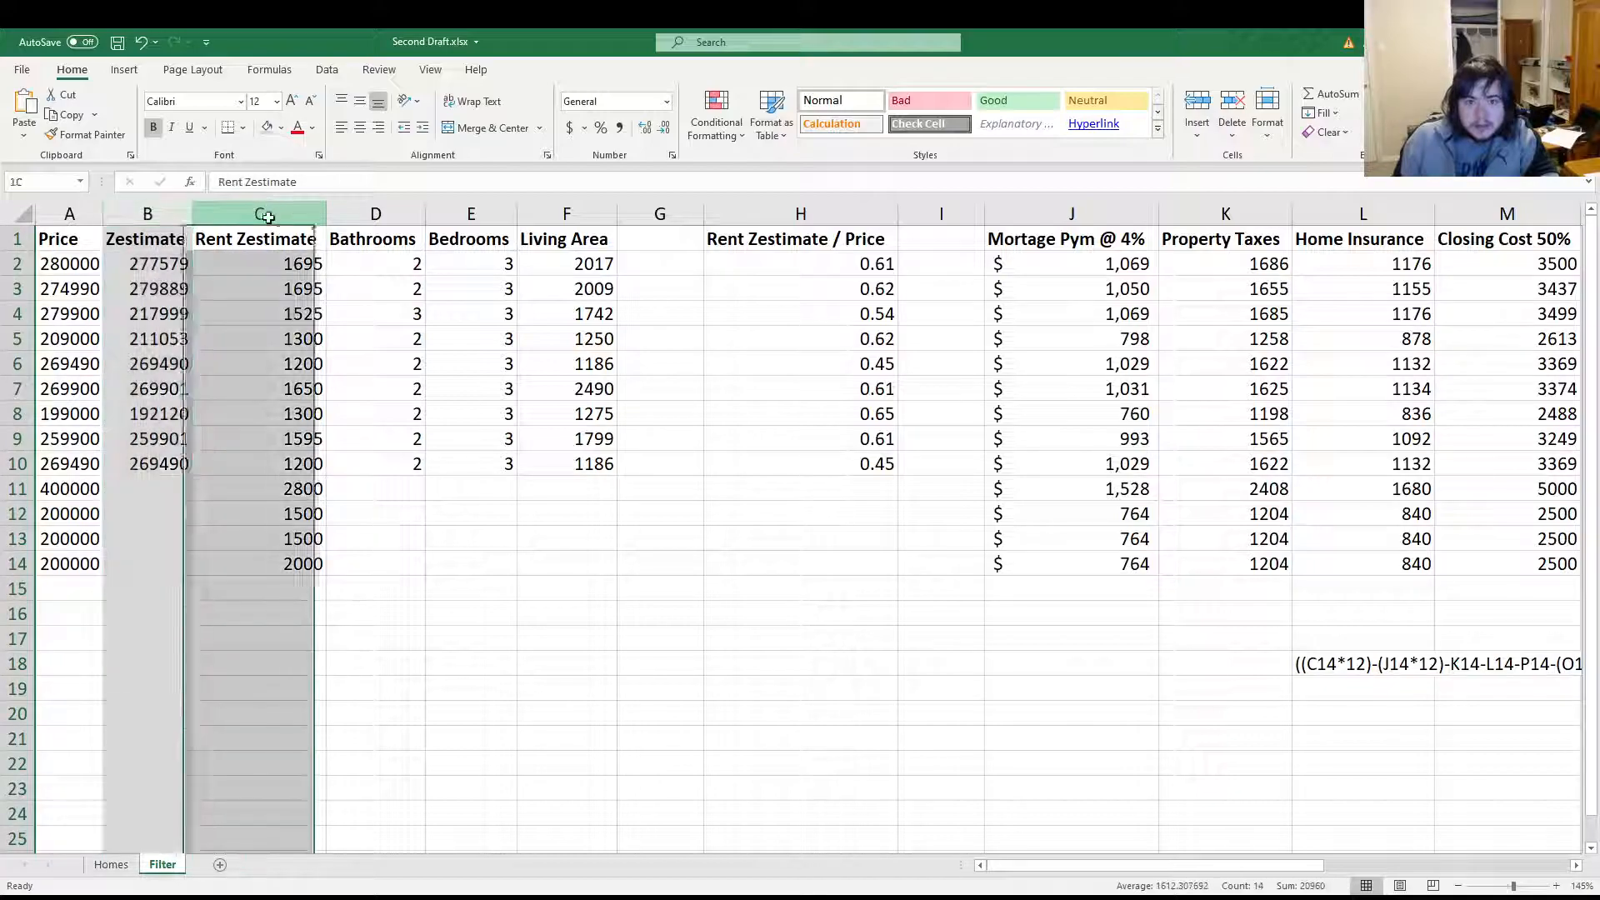
click(267, 127)
key(Right)
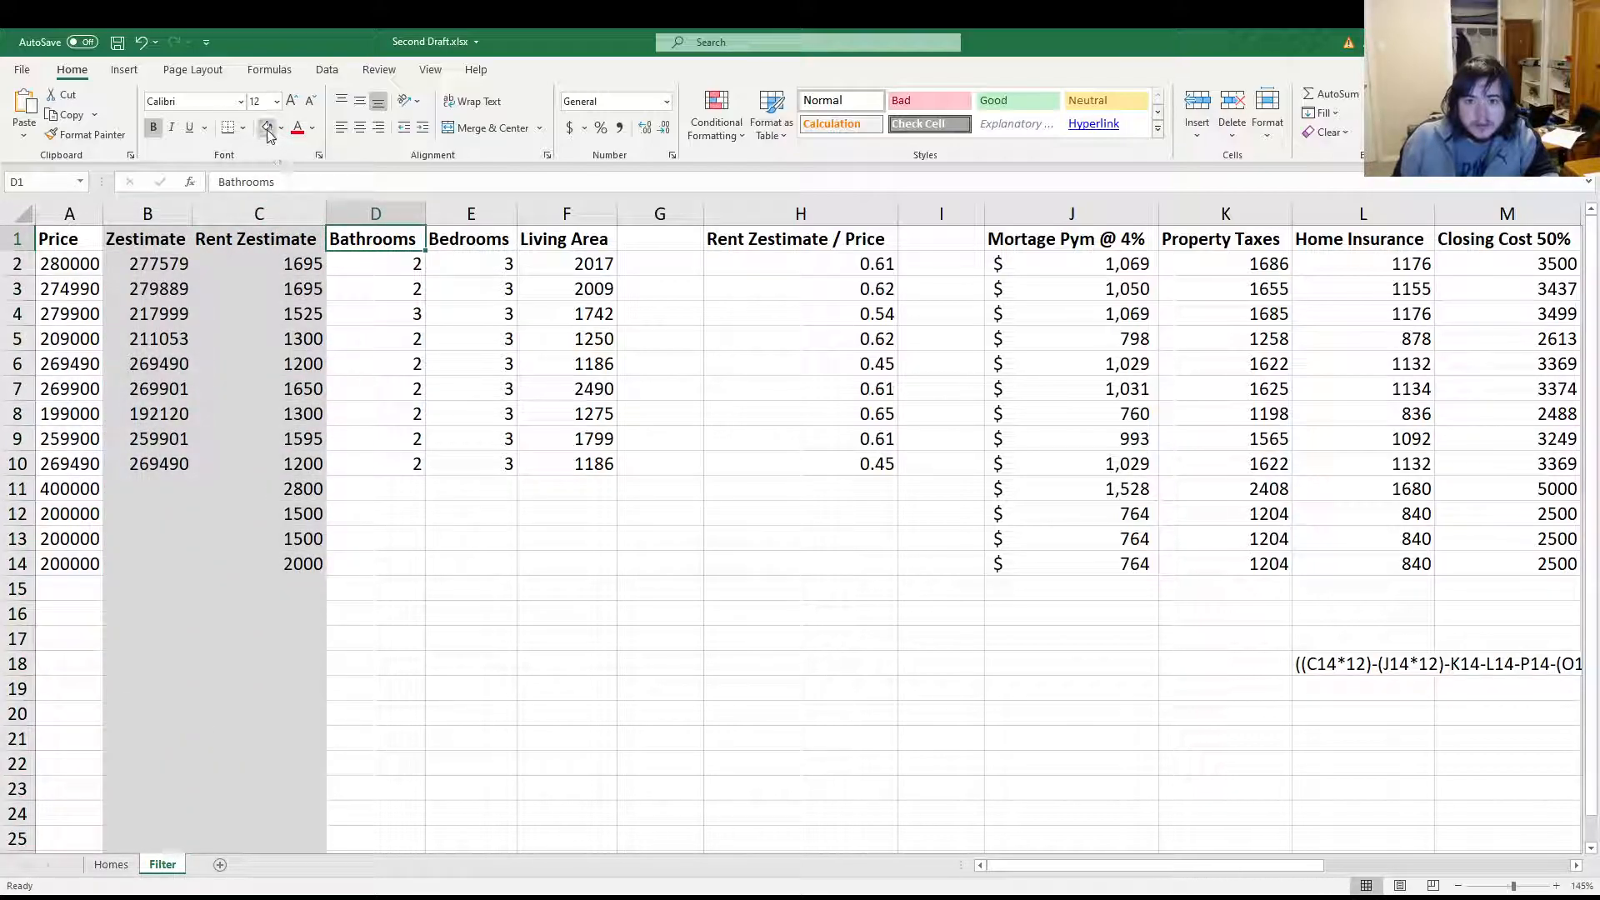
Apply the same light gray fill to the Bathrooms, Bedrooms and Living Area columns (D to F)
key(Right)
click(399, 216)
click(399, 216)
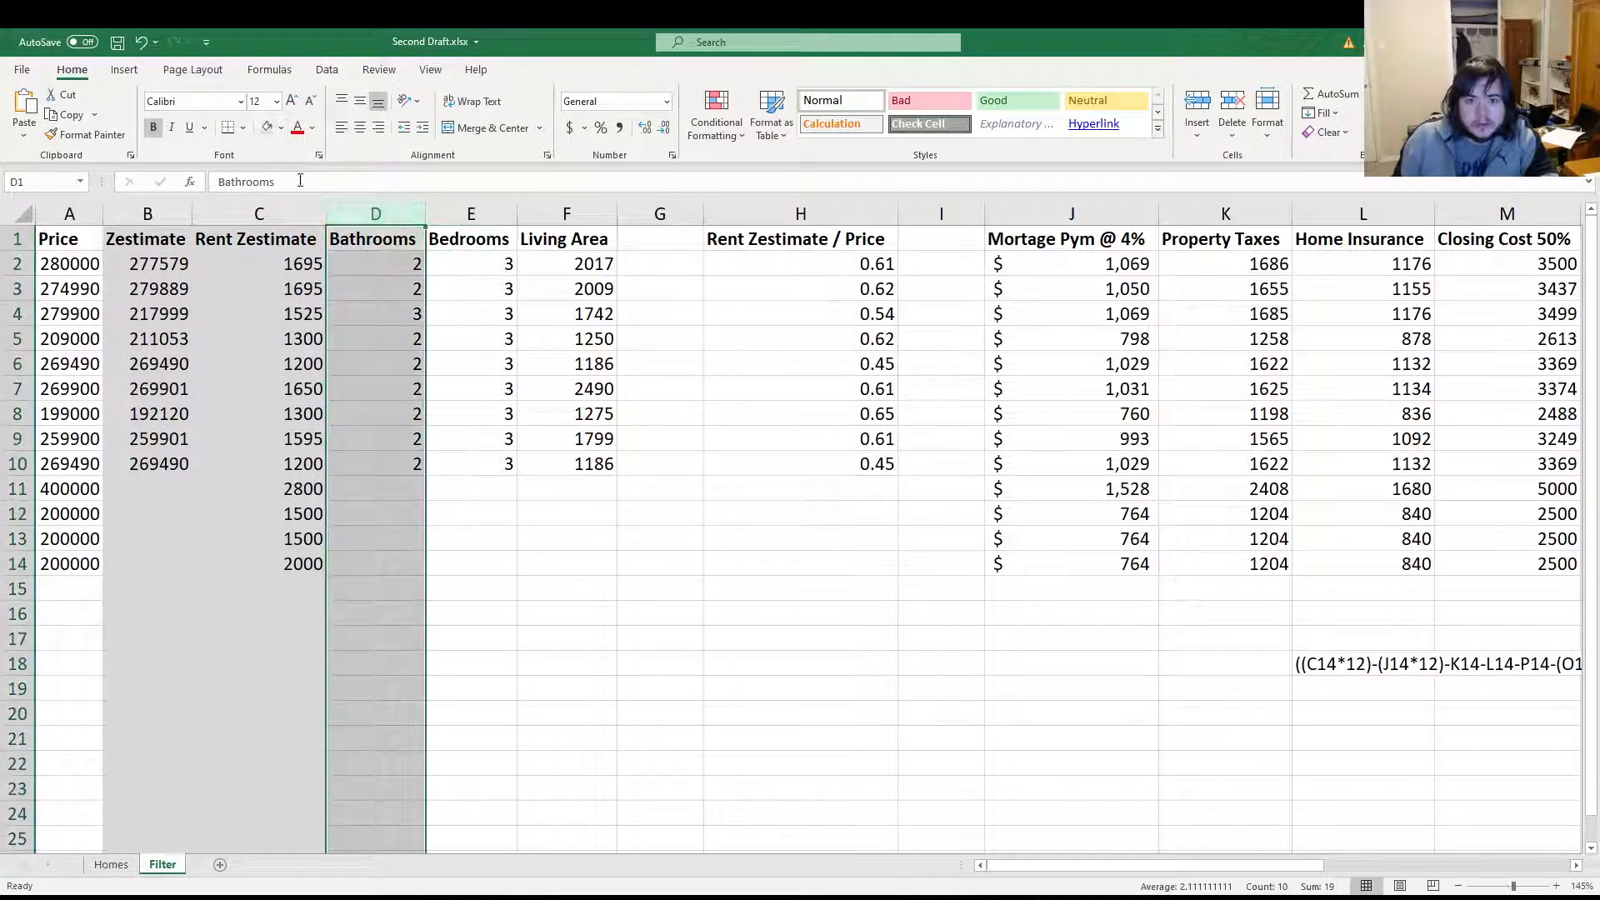
click(267, 127)
key(Right)
key(ctrl+space)
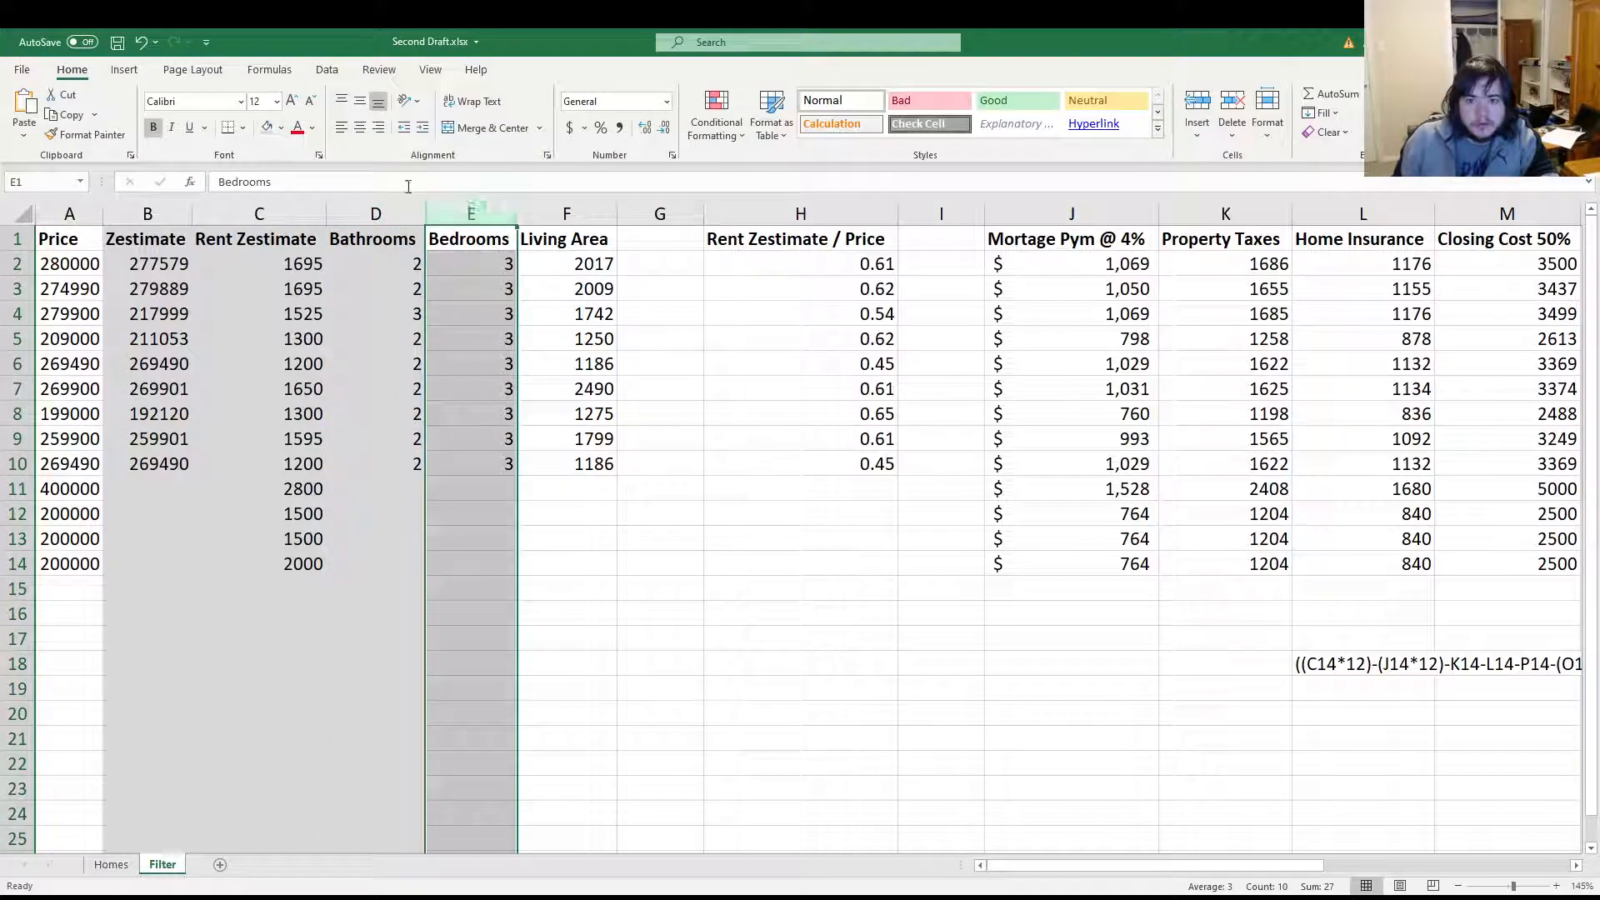
click(267, 126)
key(Right)
key(ctrl+space)
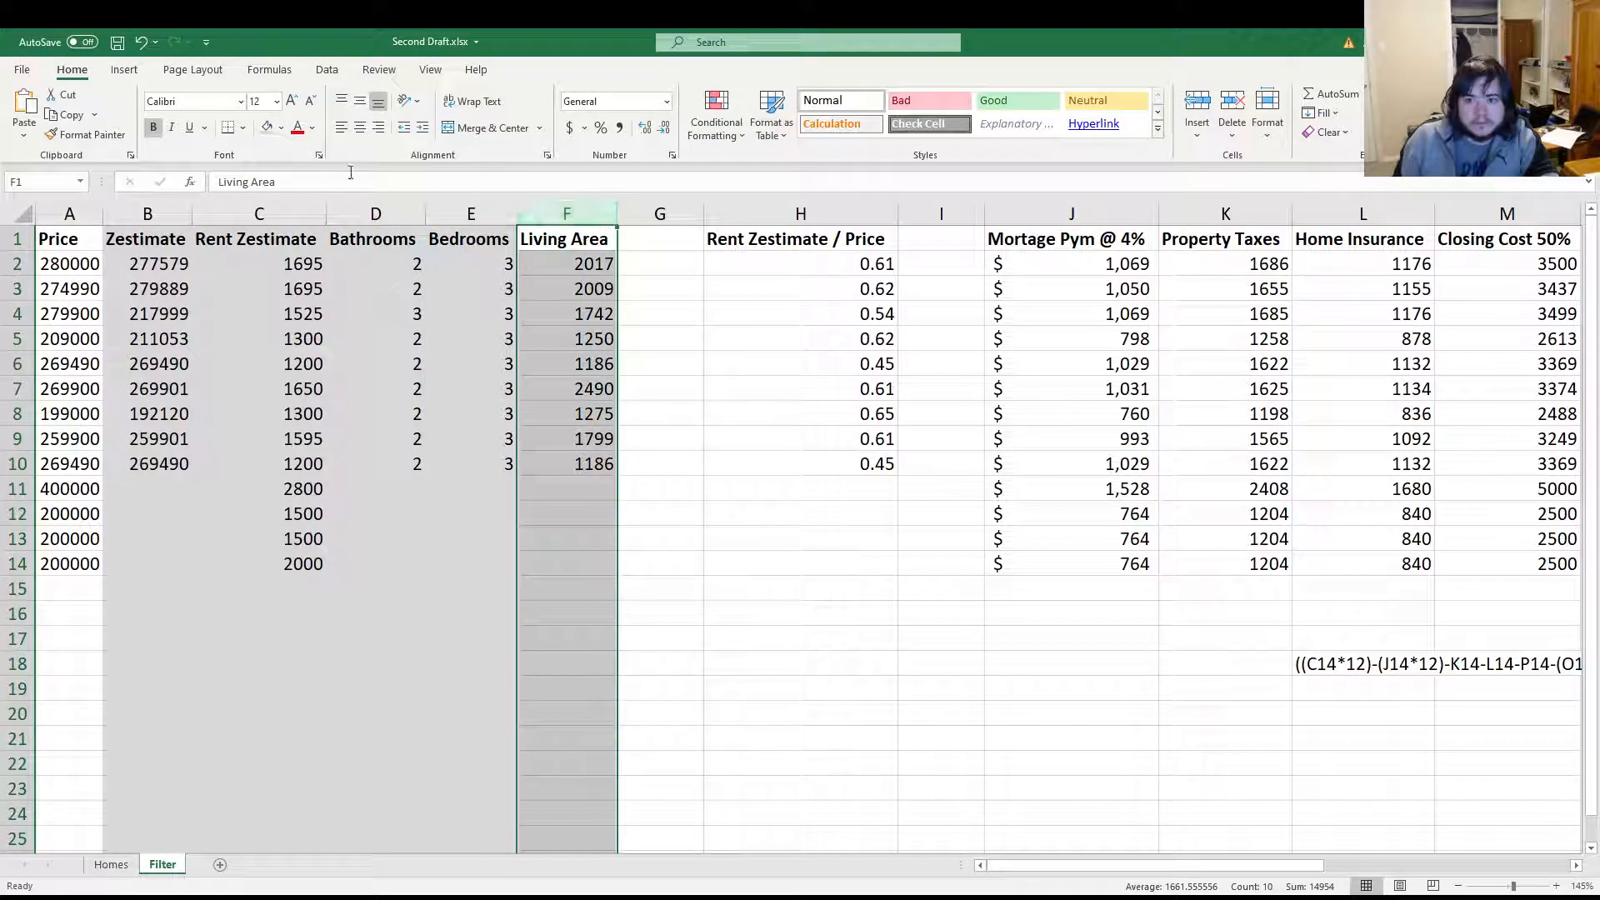
click(267, 126)
Shade the entire Rent Zestimate / Price column (H) light gray as well
key(Right)
key(Right)
key(Right)
key(Right)
key(Right)
key(Left)
key(Left)
key(Left)
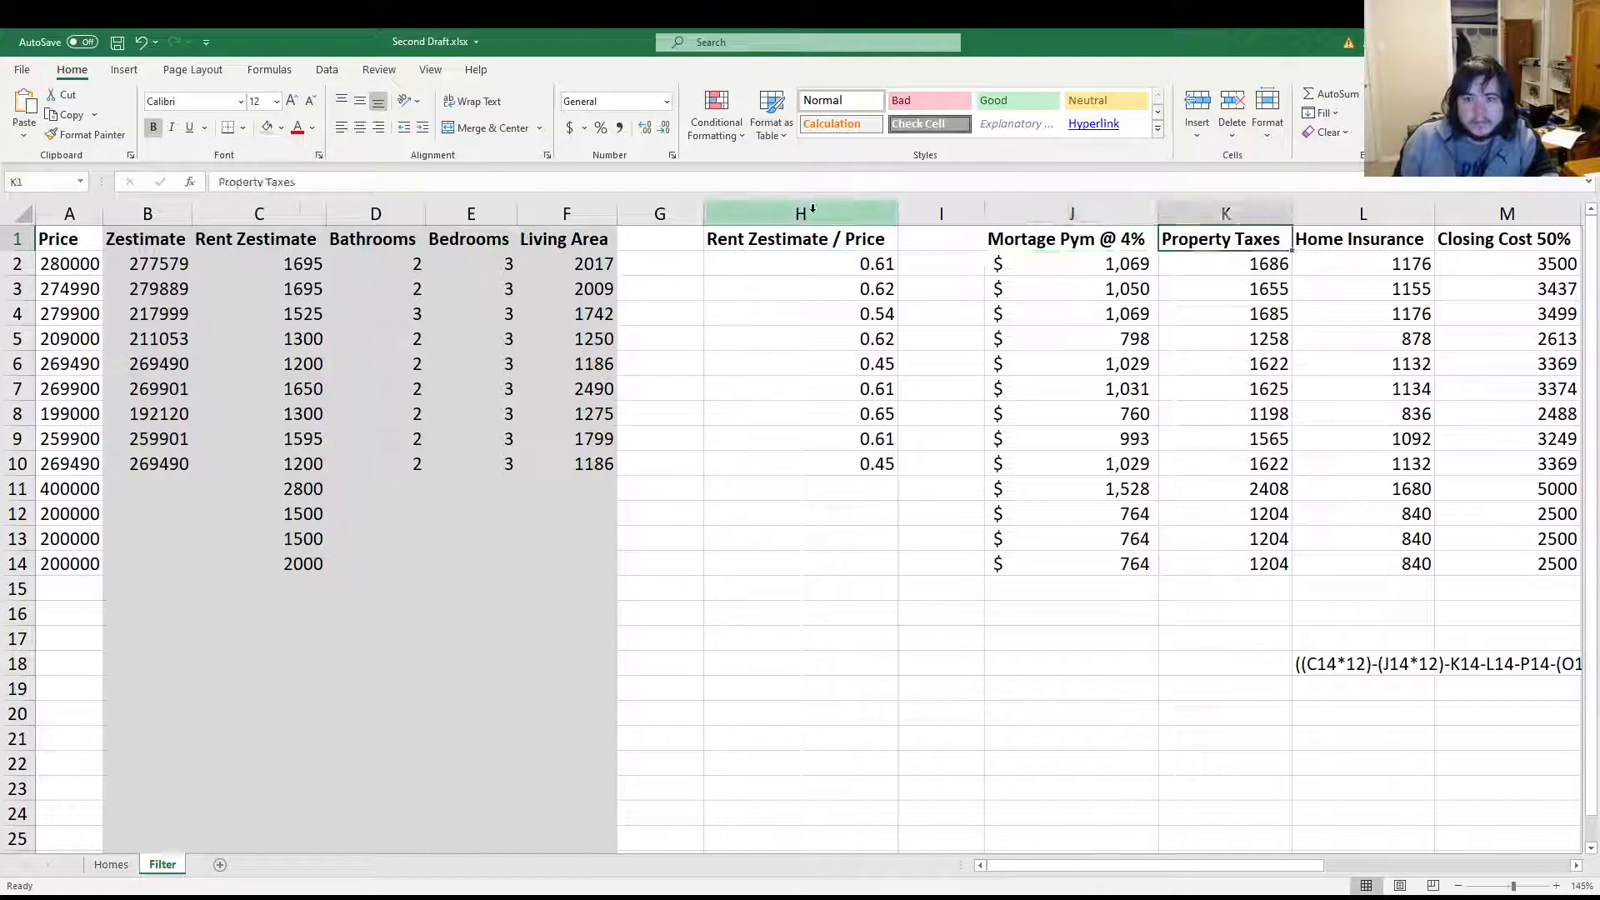
key(ctrl+space)
click(266, 126)
Fill the whole mortgage payment column (J) with a custom light red color
key(Right)
key(Right)
key(Right)
key(Right)
key(Right)
key(Right)
key(Right)
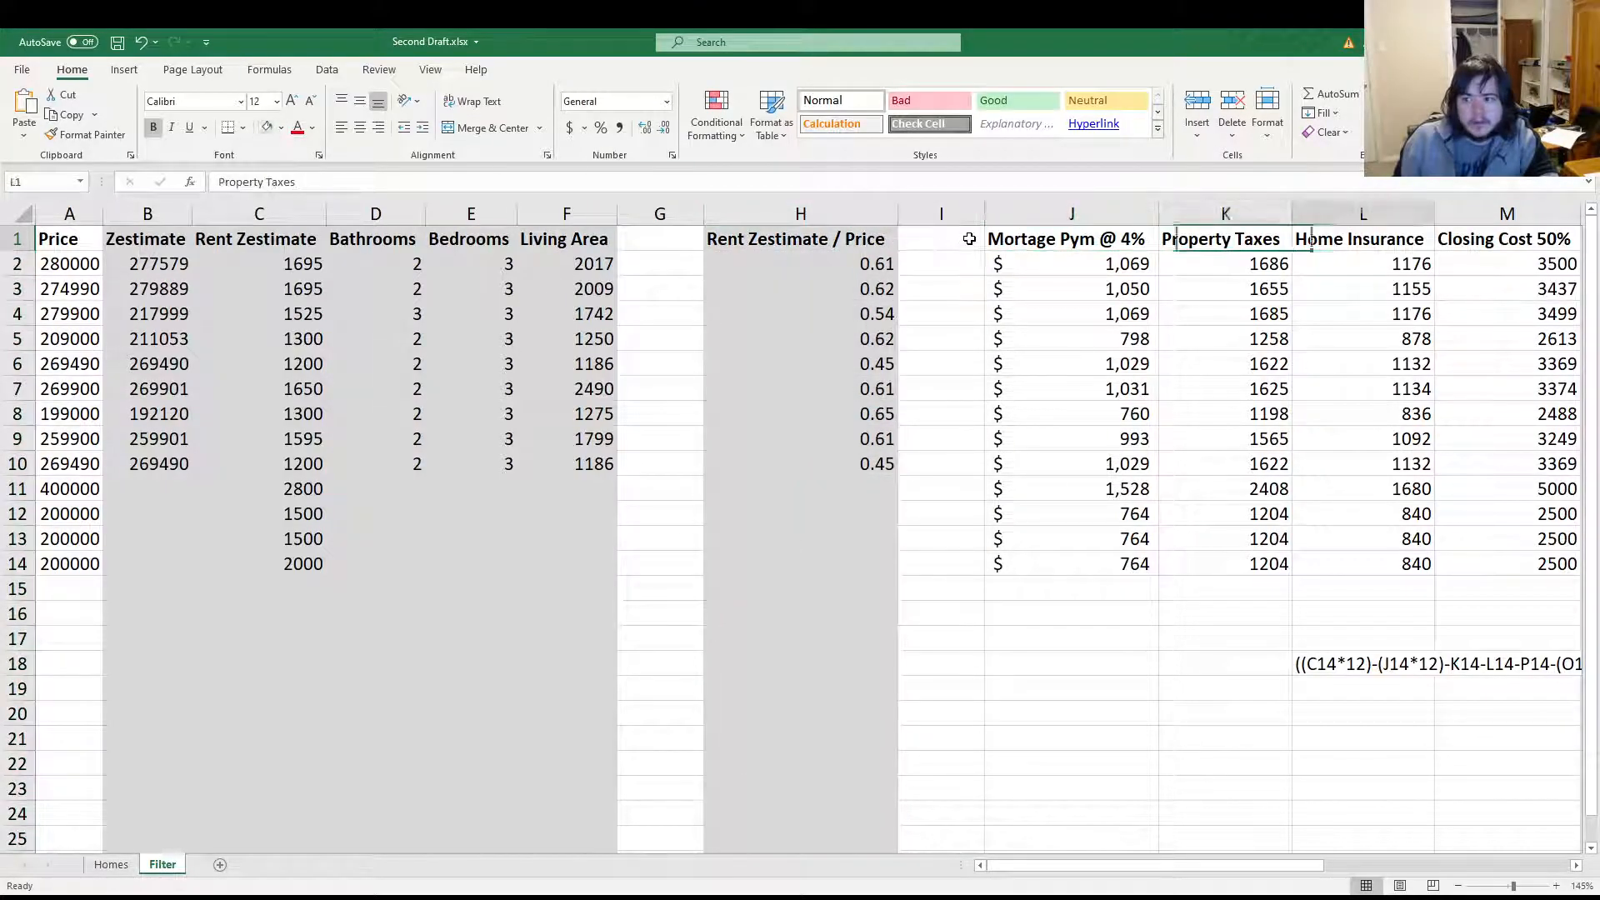
click(688, 216)
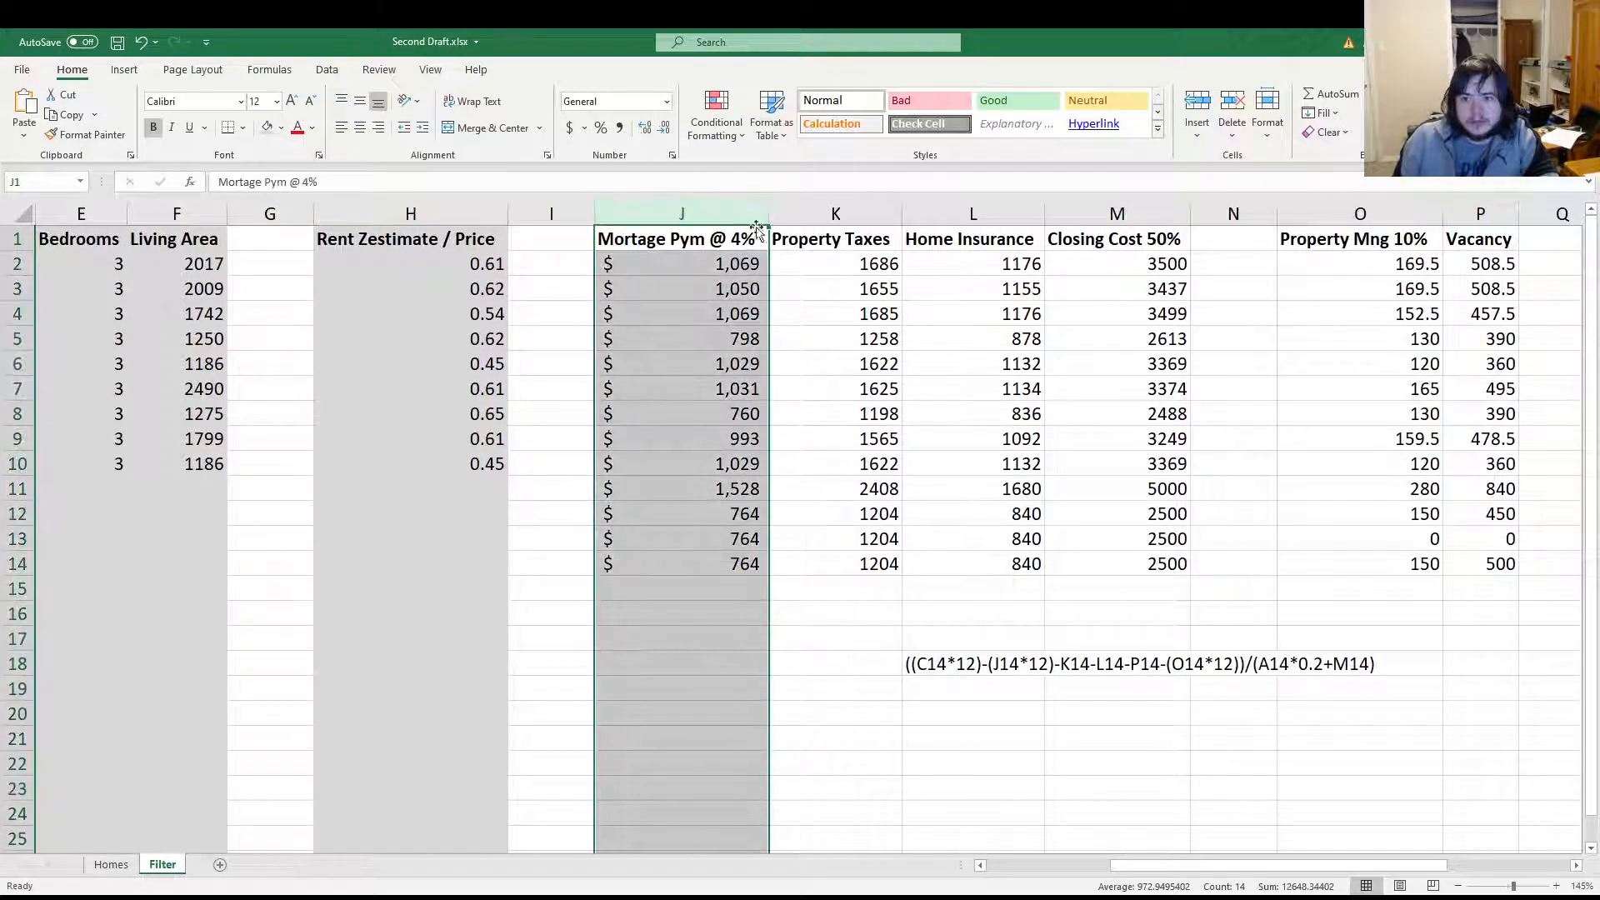
click(788, 215)
click(696, 214)
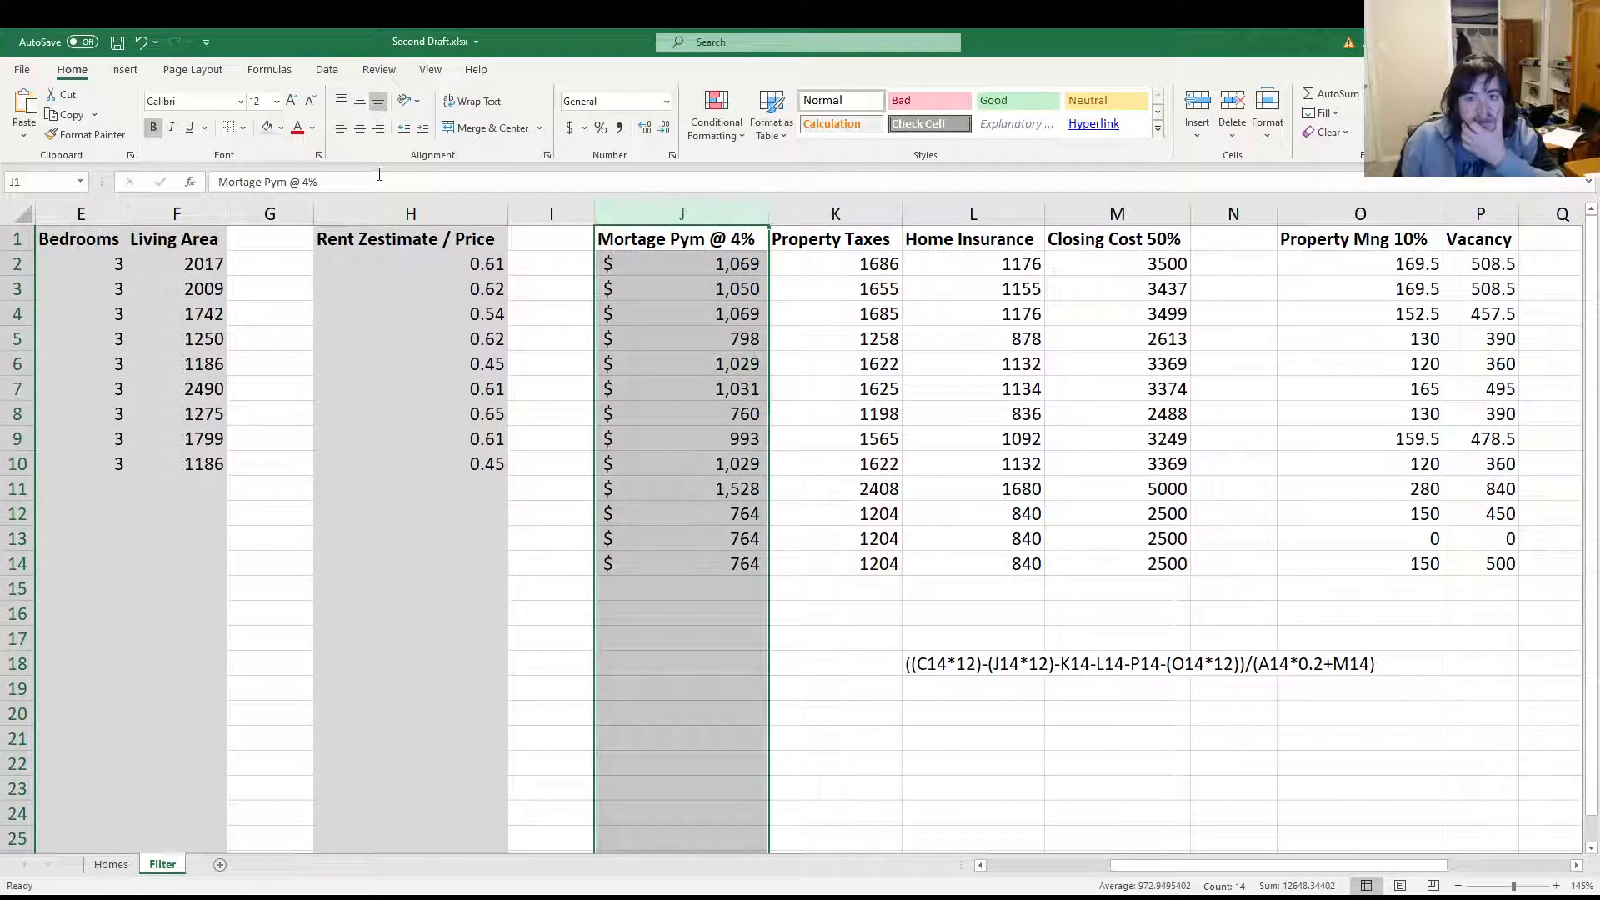
click(282, 286)
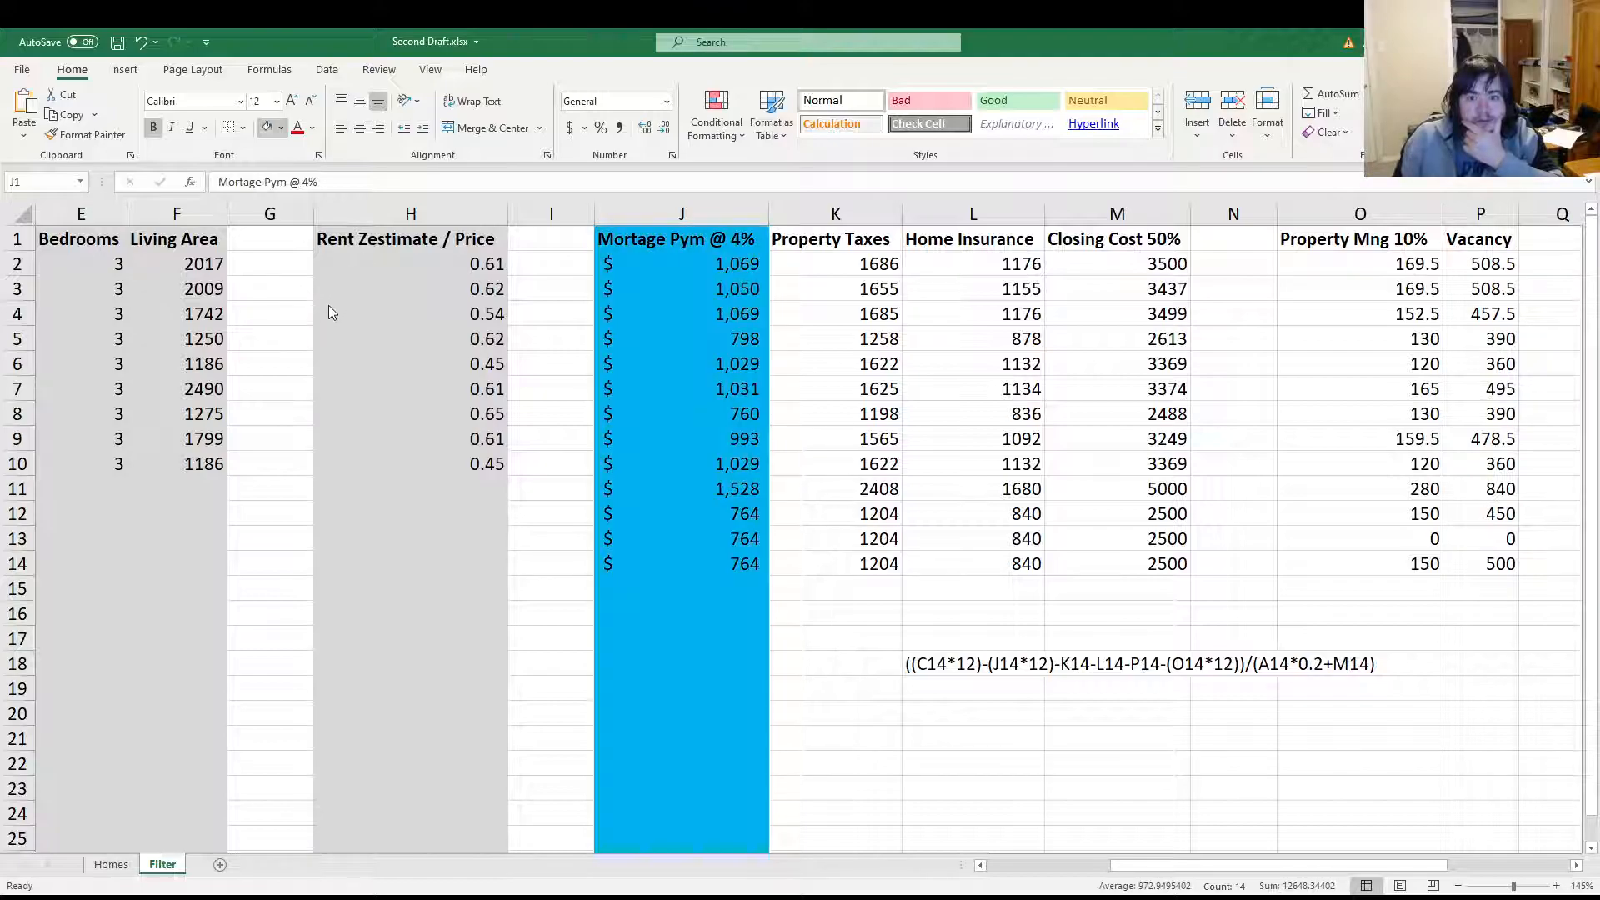
click(325, 332)
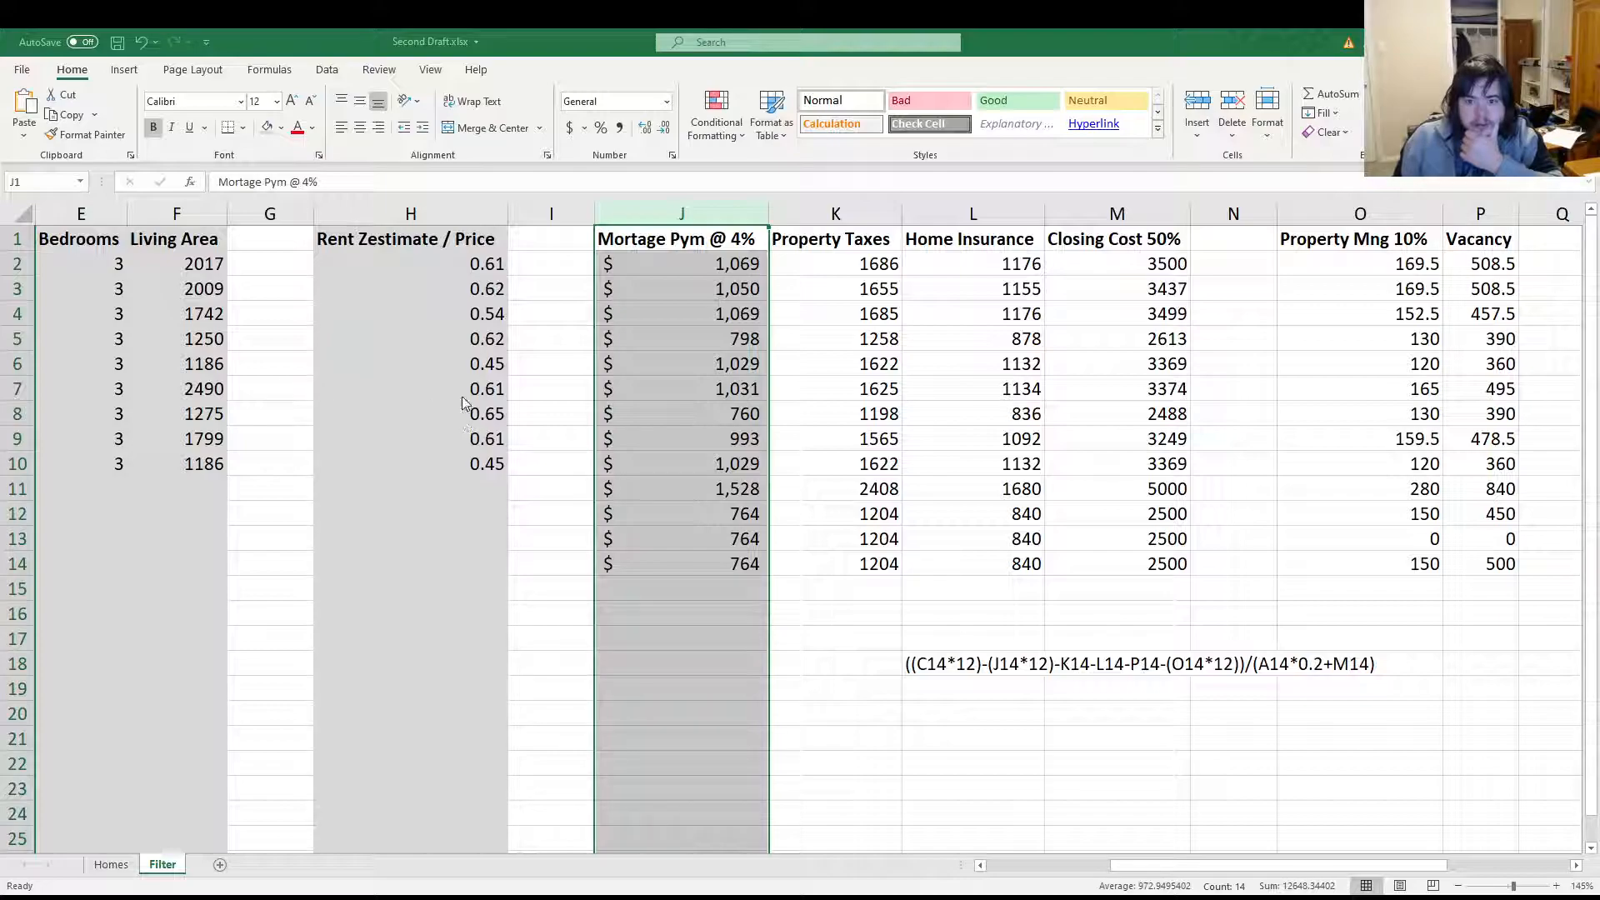
click(518, 321)
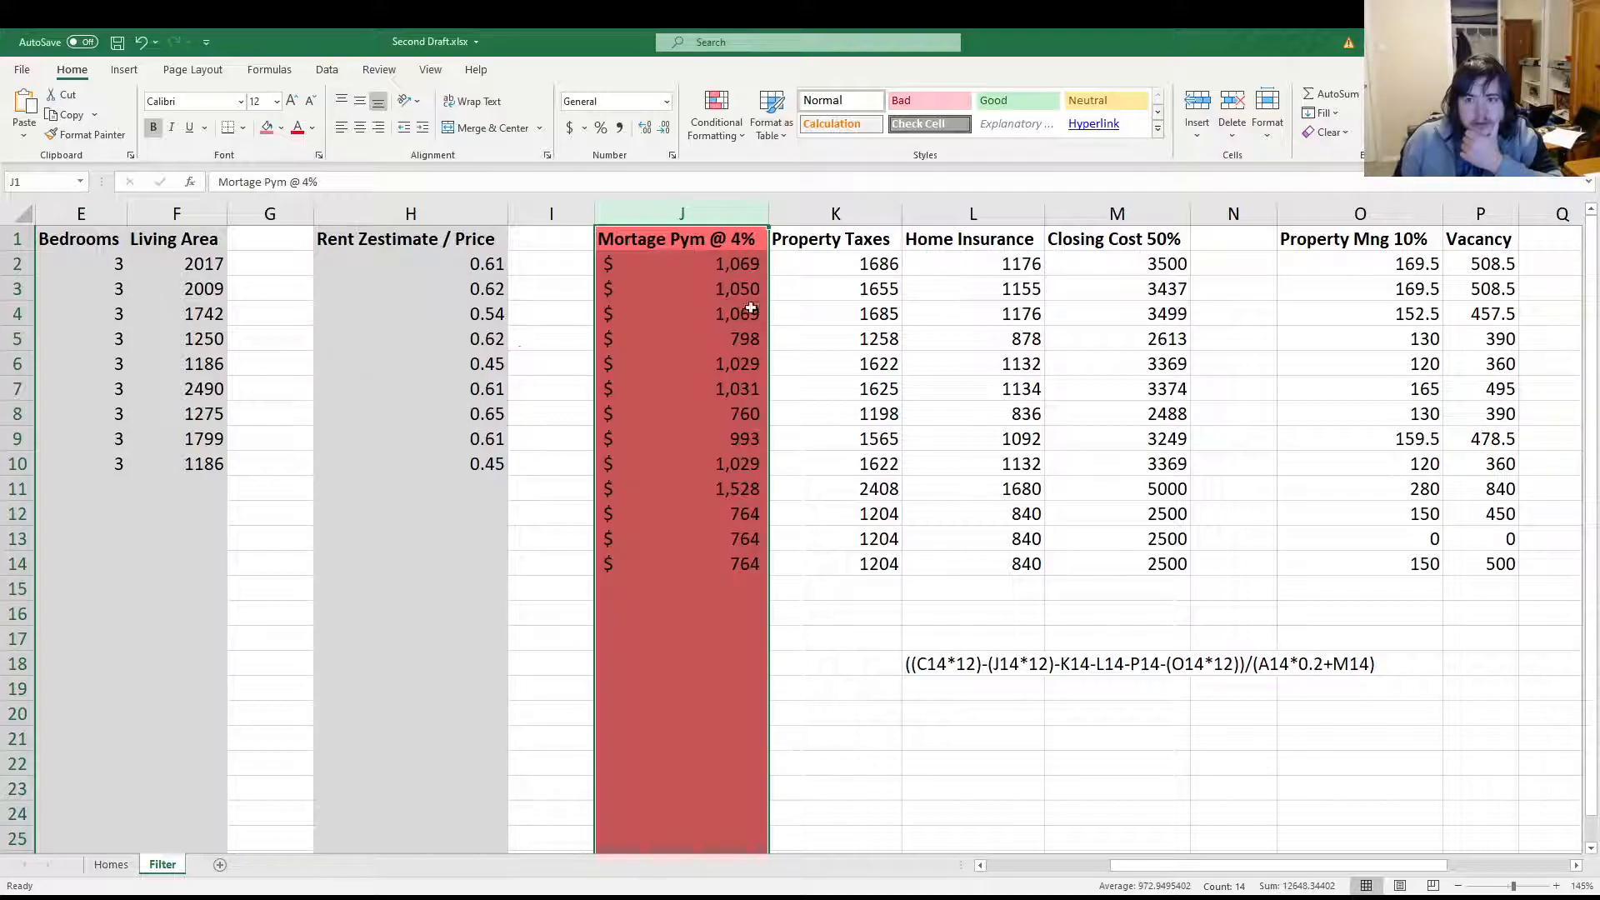
click(816, 320)
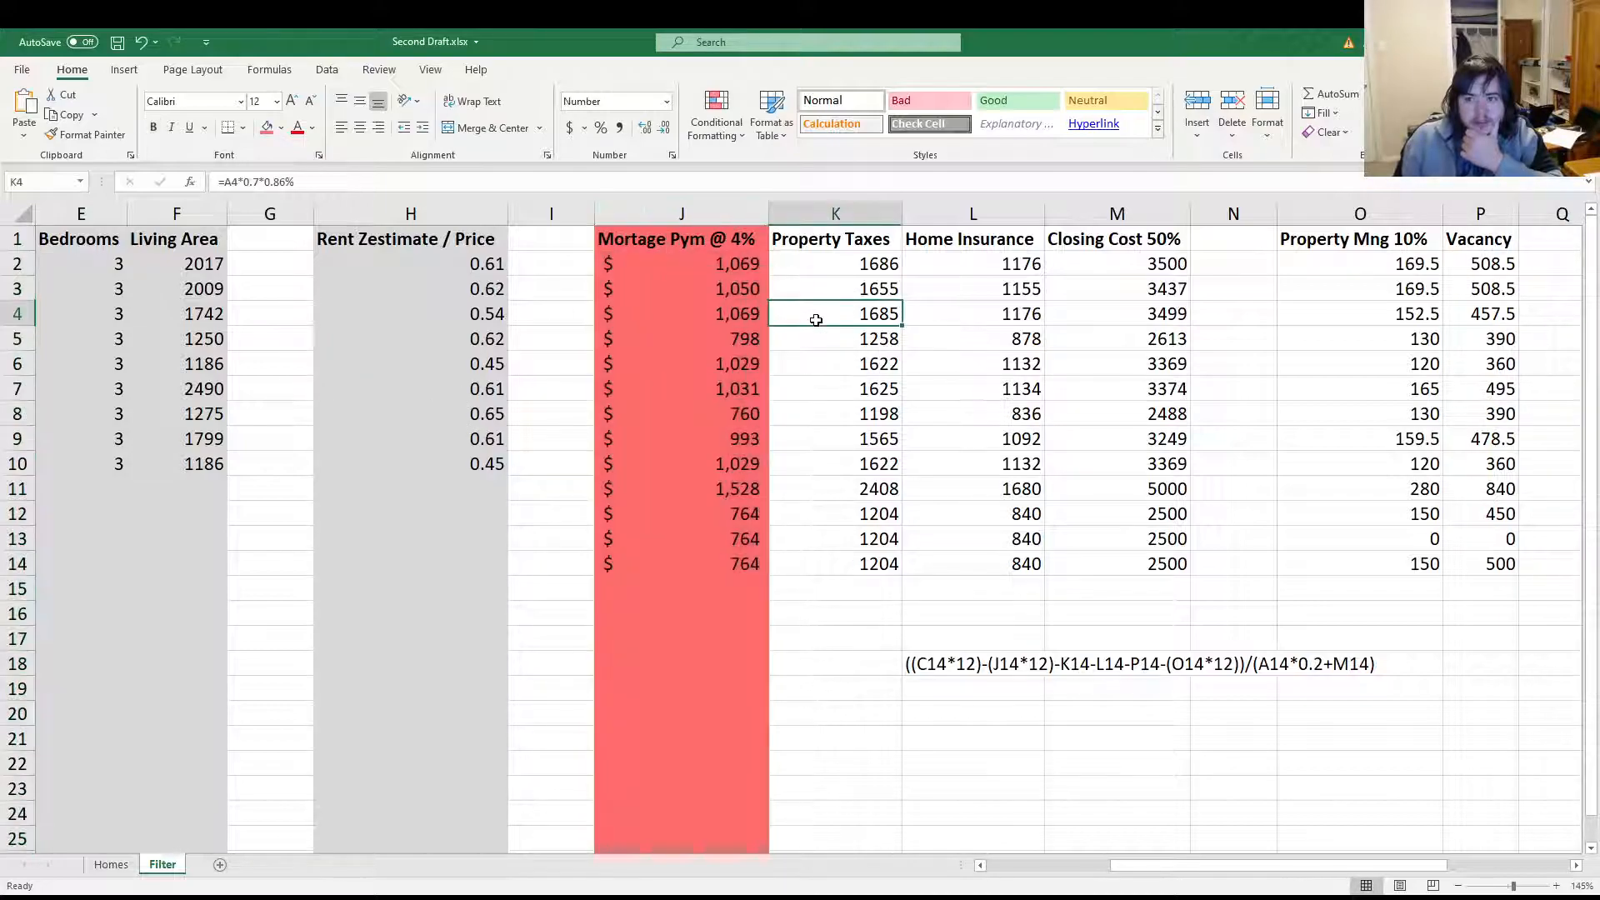
Apply the same light red fill to the Property Taxes, Home Insurance and Closing Cost columns (K to M)
click(835, 214)
click(266, 127)
key(Right)
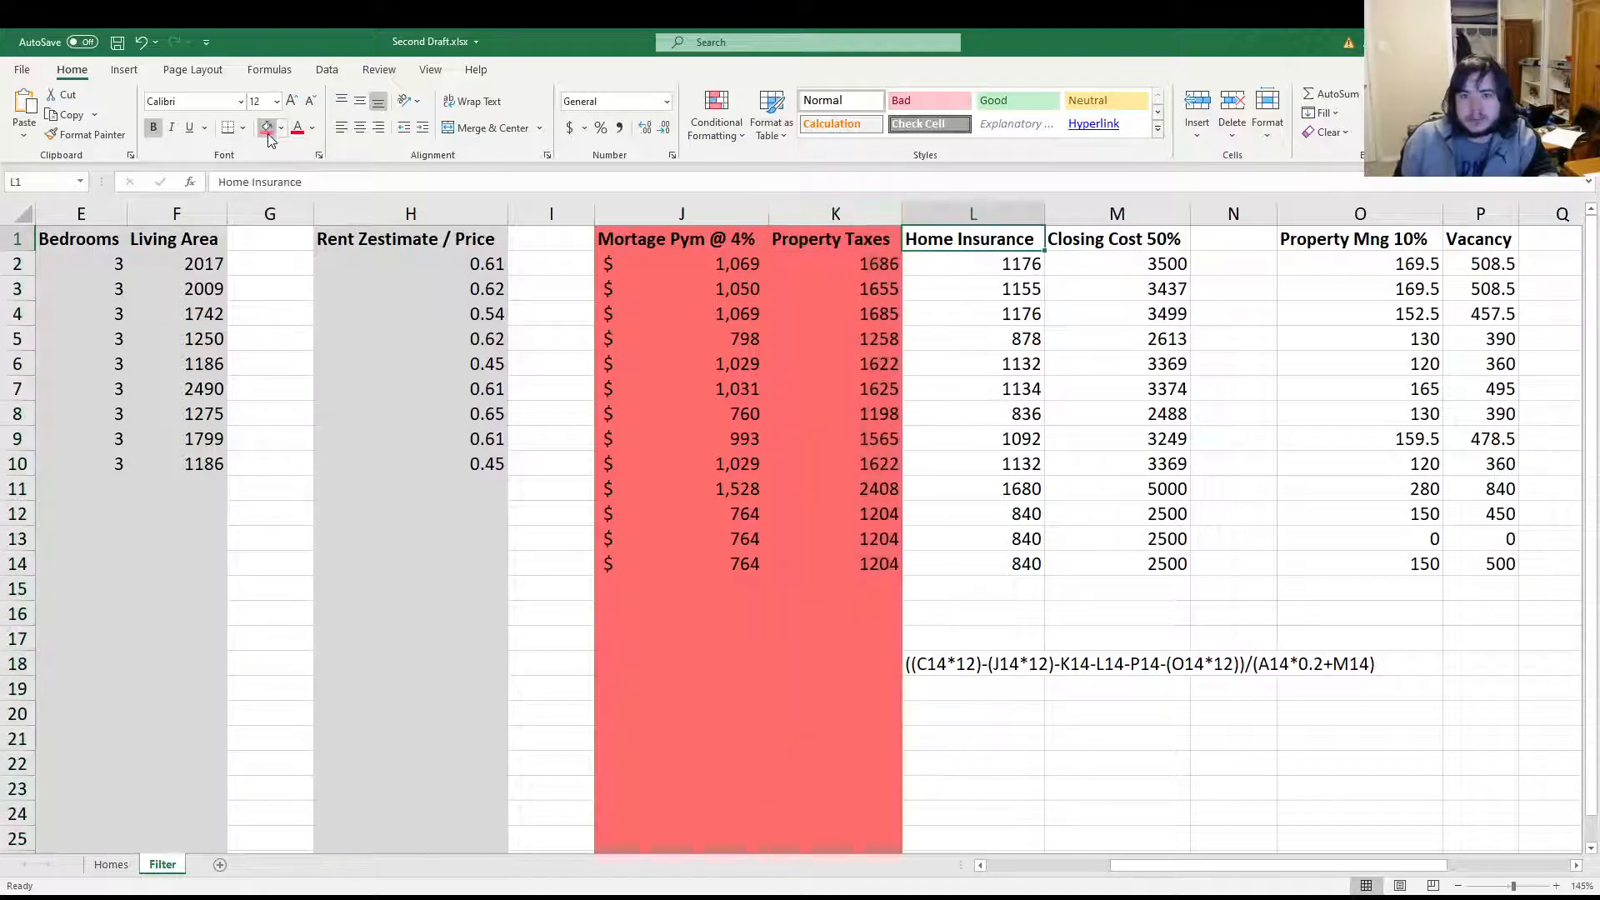
key(ctrl+space)
click(266, 128)
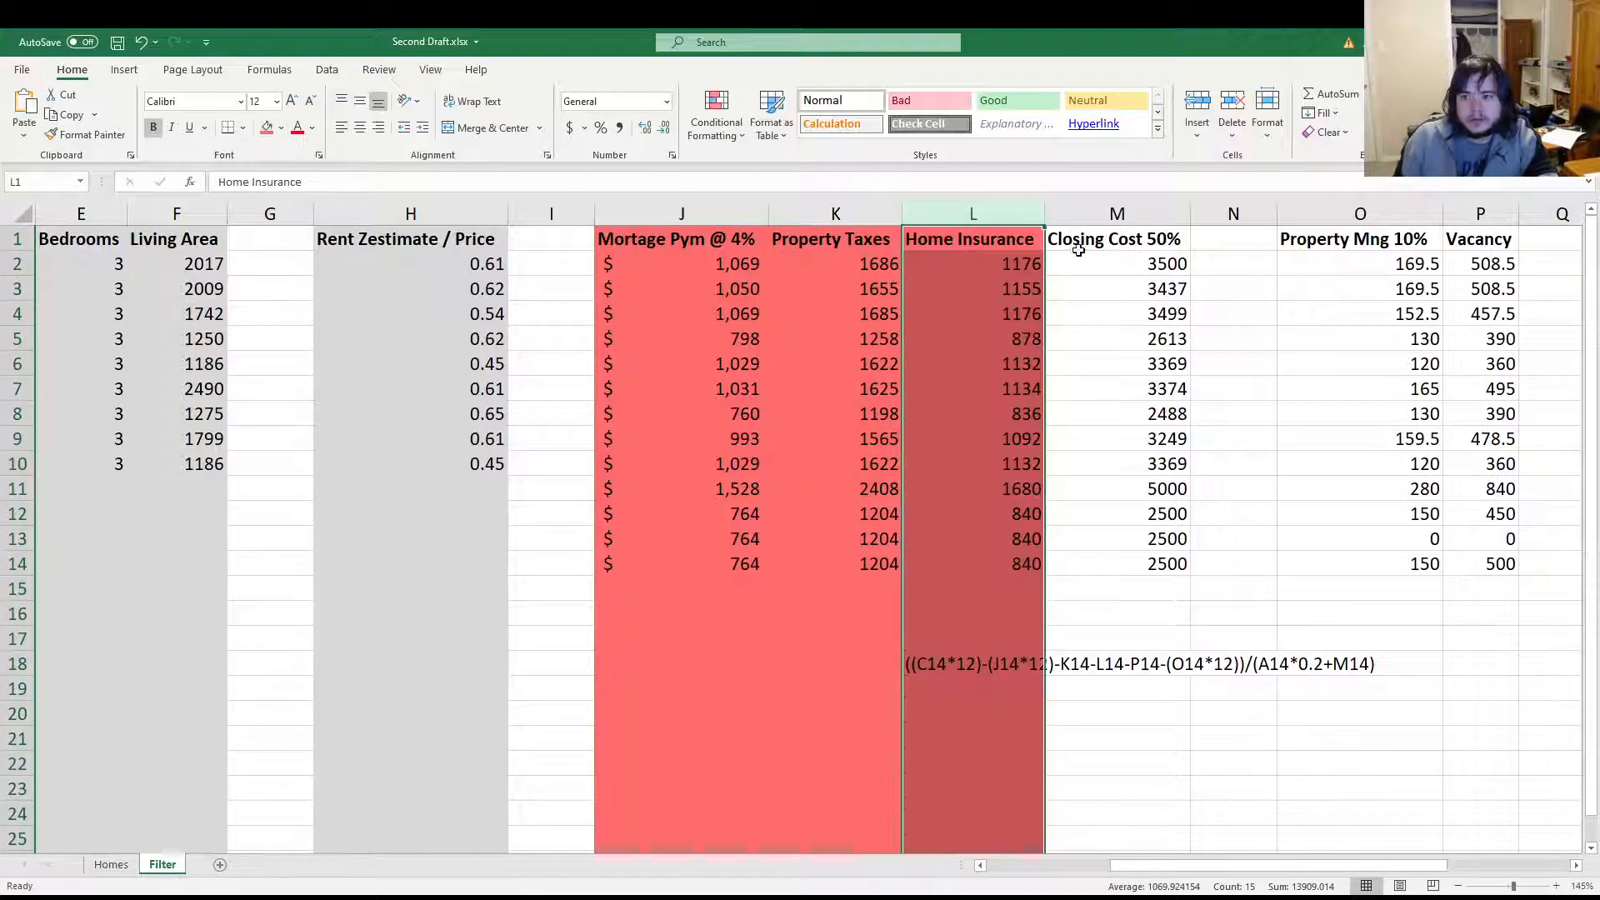
key(Right)
key(ctrl+space)
click(267, 127)
Fill the Property Mng 10% and Vacancy columns (O and P) with the same light red
key(Right)
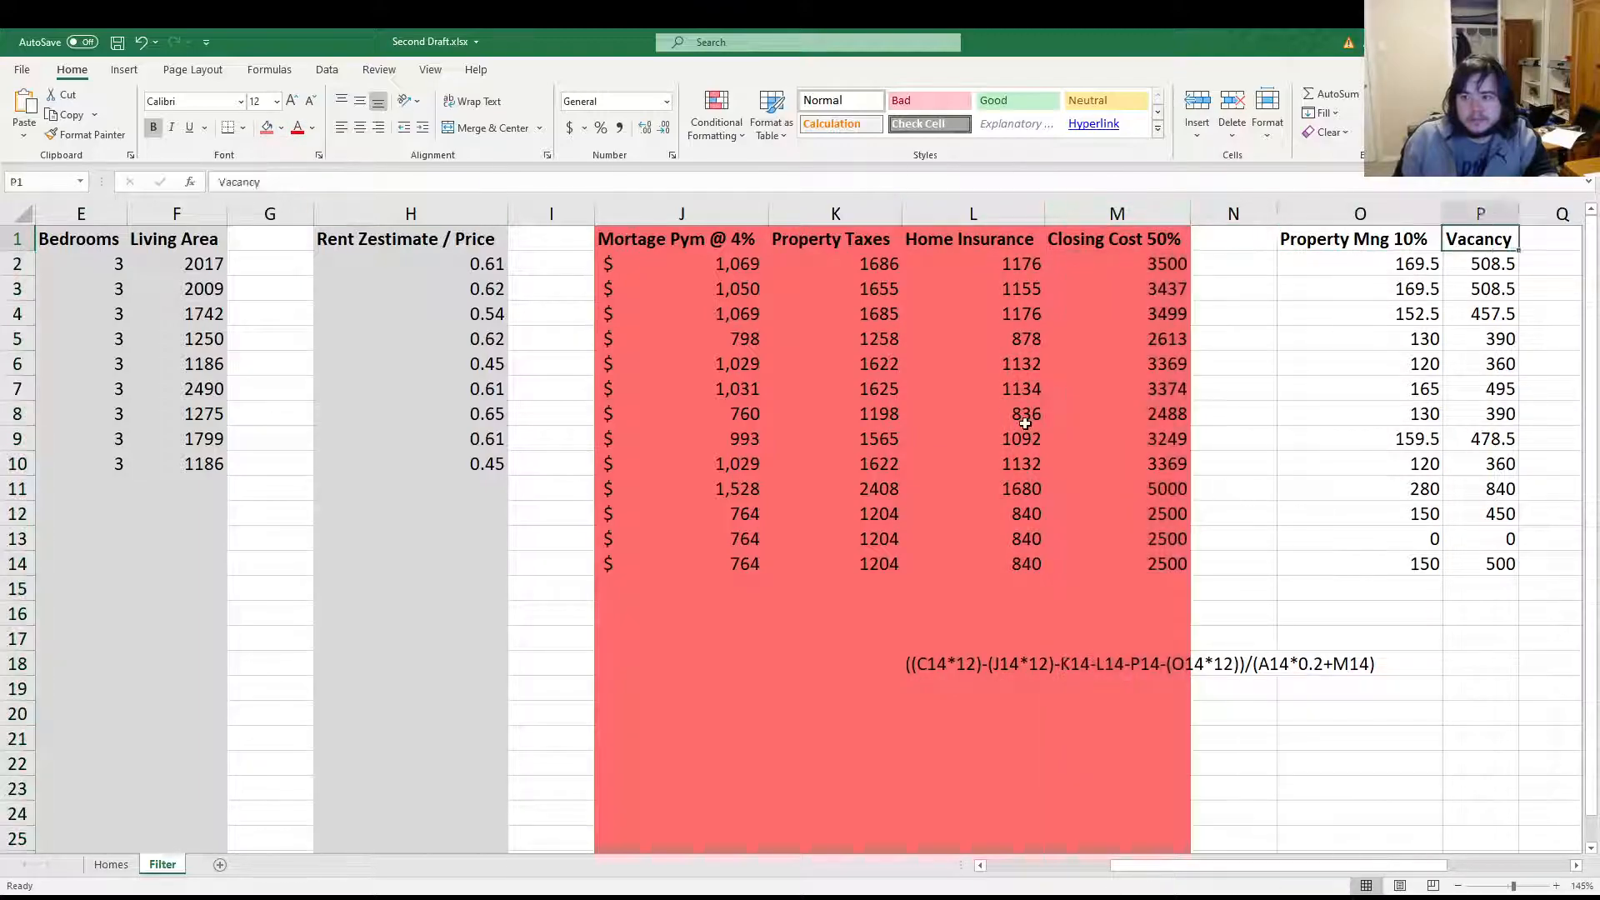
scroll(1028, 423, right, 3)
click(954, 208)
drag(954, 209, 1008, 214)
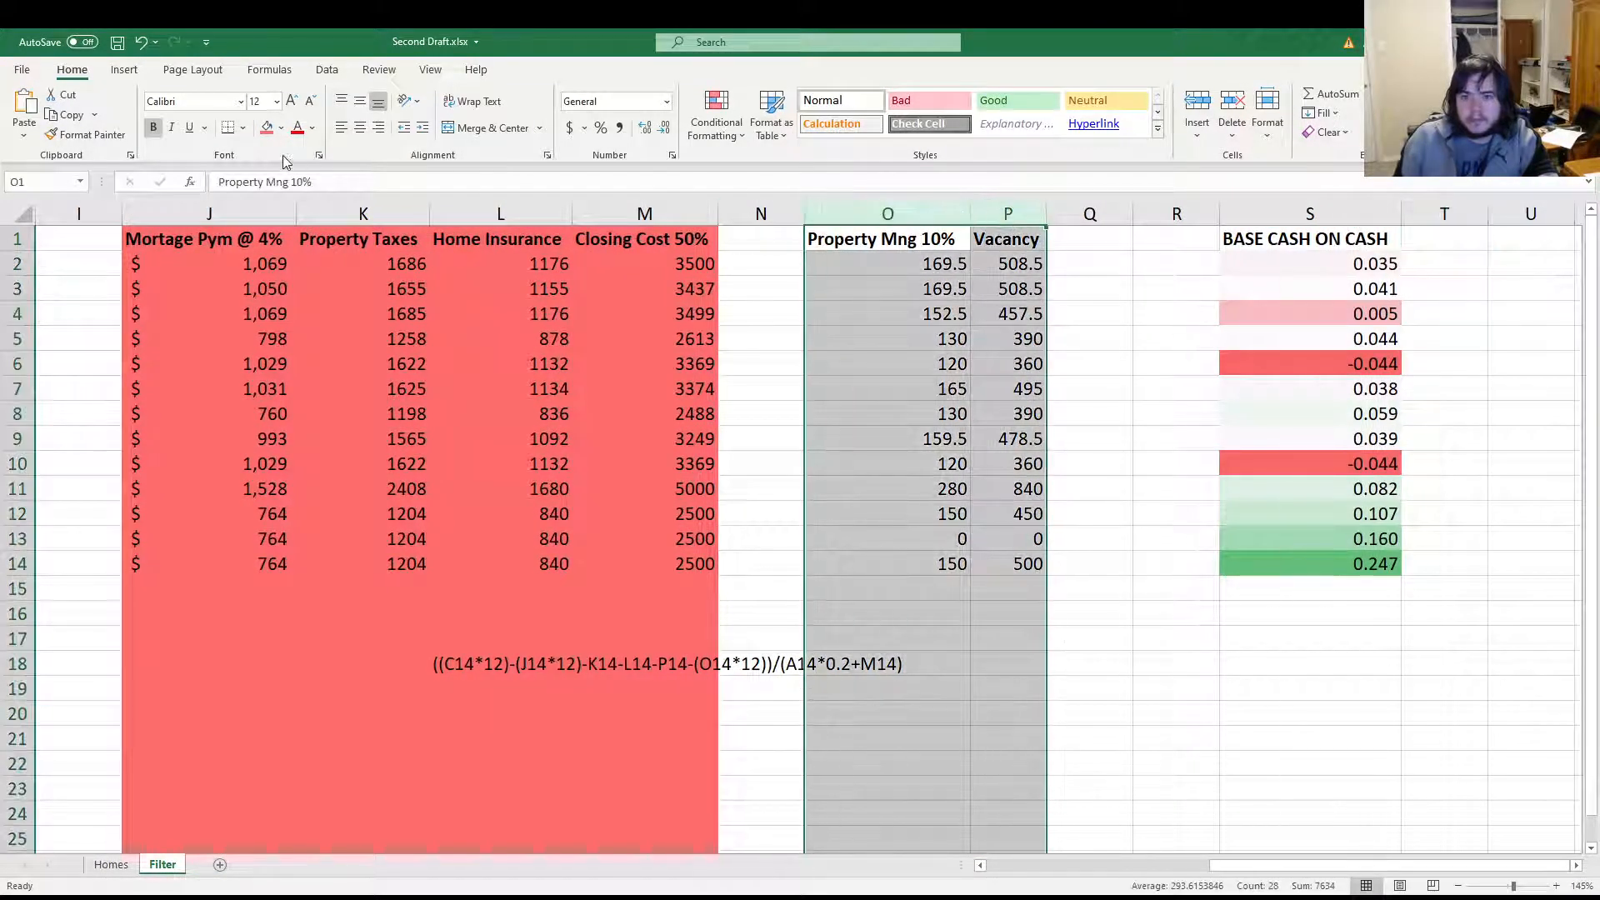
click(266, 127)
click(859, 473)
Return to the first columns and change the Rent Zestimate column's (C) fill to light green
key(Left)
key(Home)
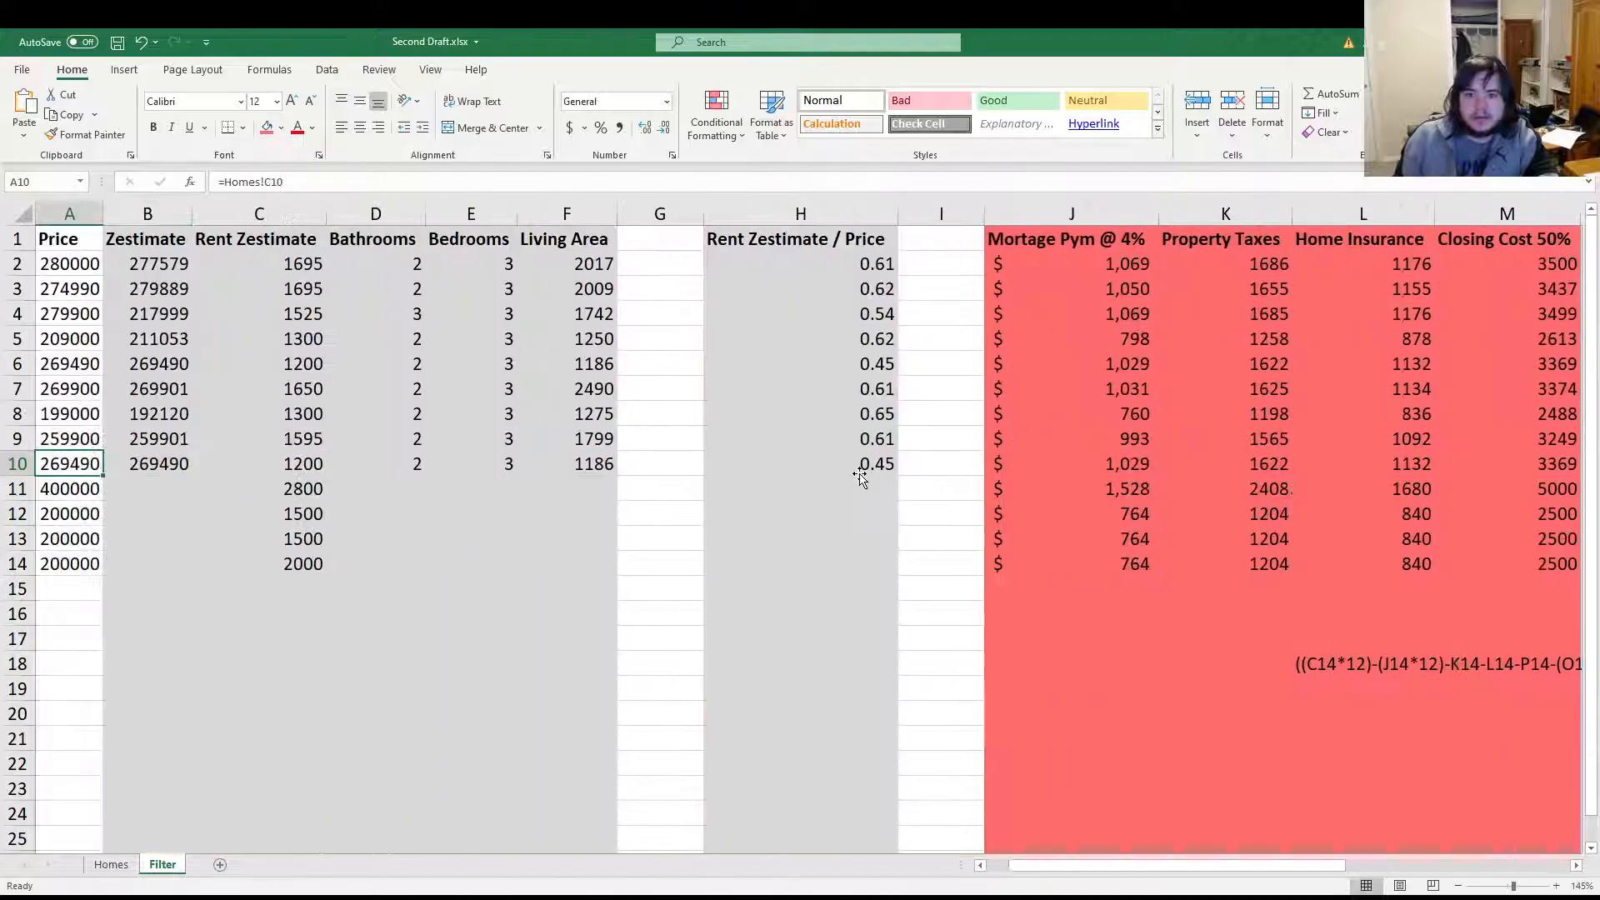
click(250, 214)
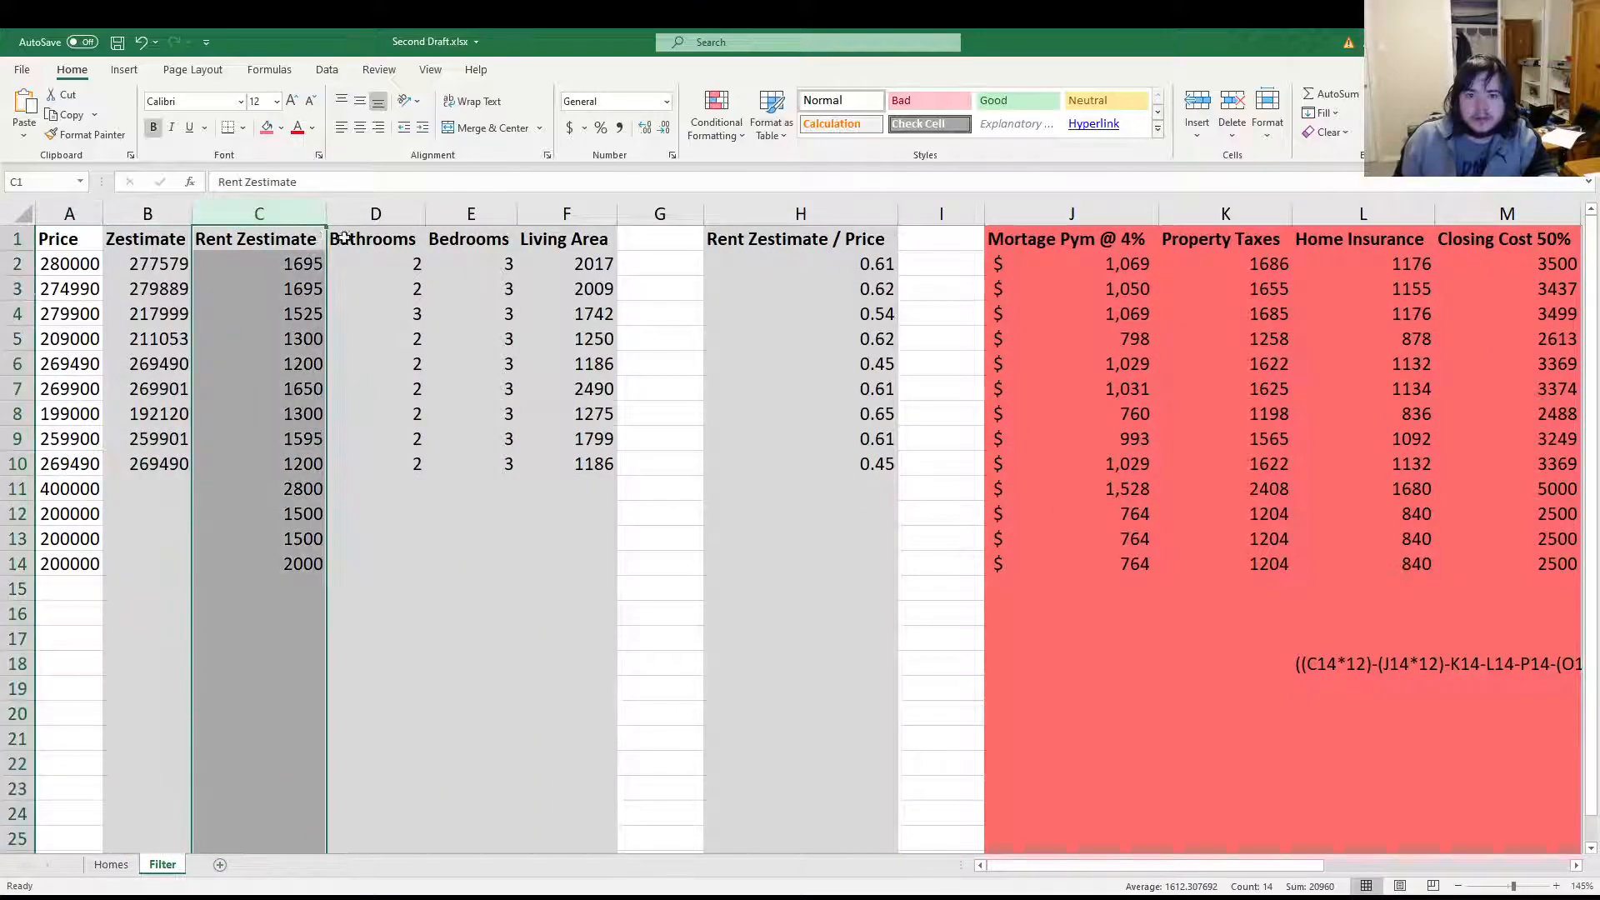
click(281, 128)
click(328, 293)
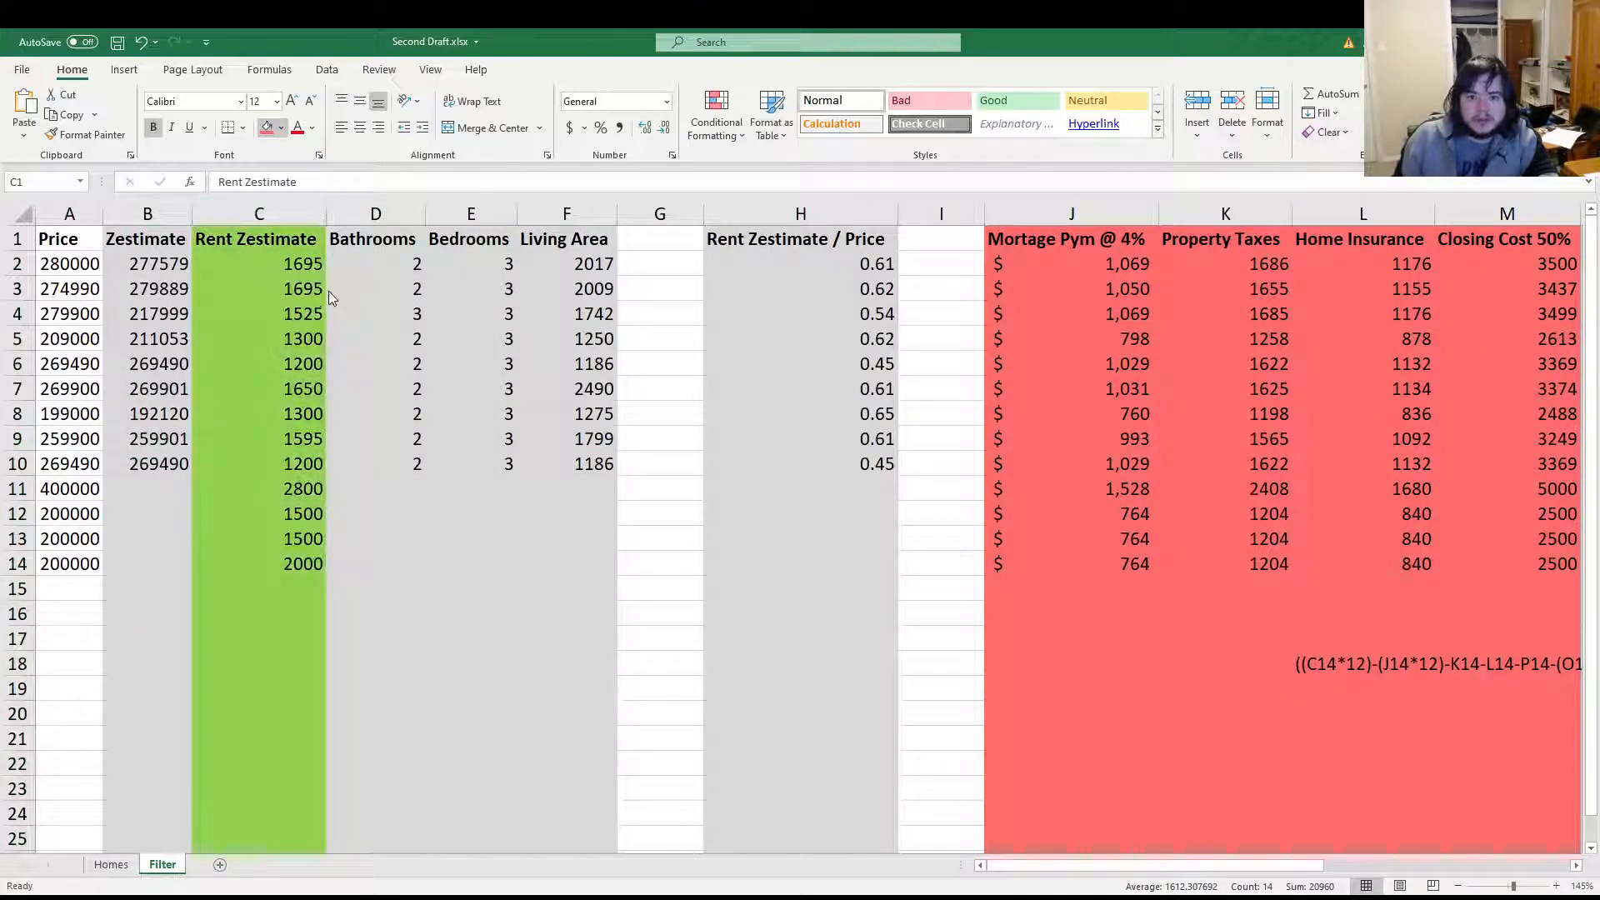
click(322, 315)
Fill the whole Price column (A) with the same light green as the Rent Zestimate column
click(66, 214)
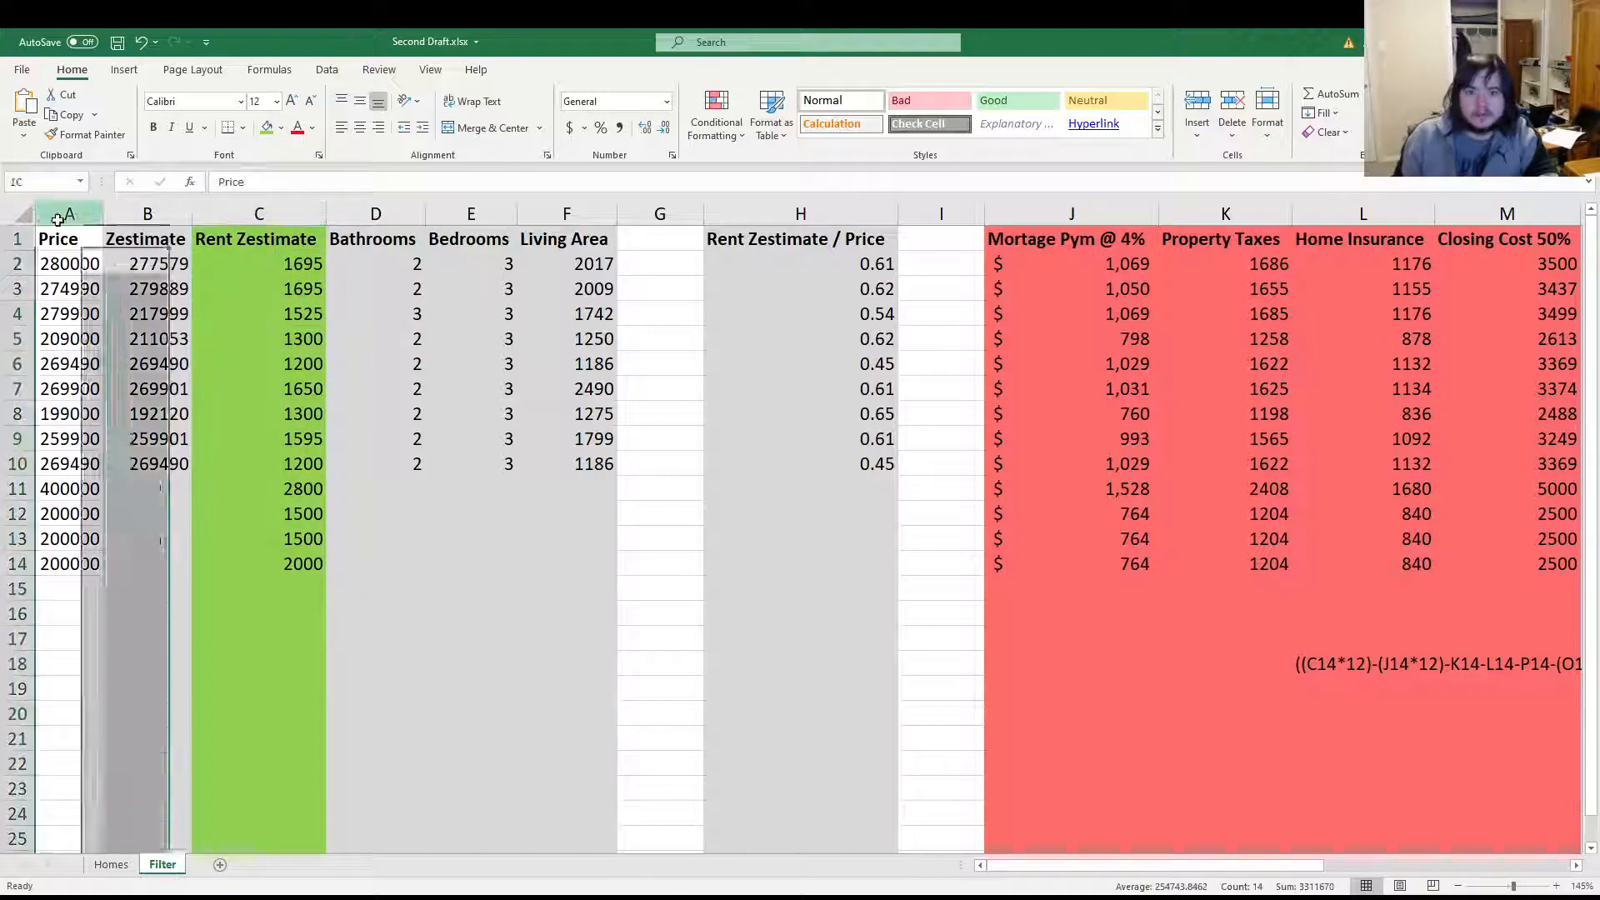
click(310, 356)
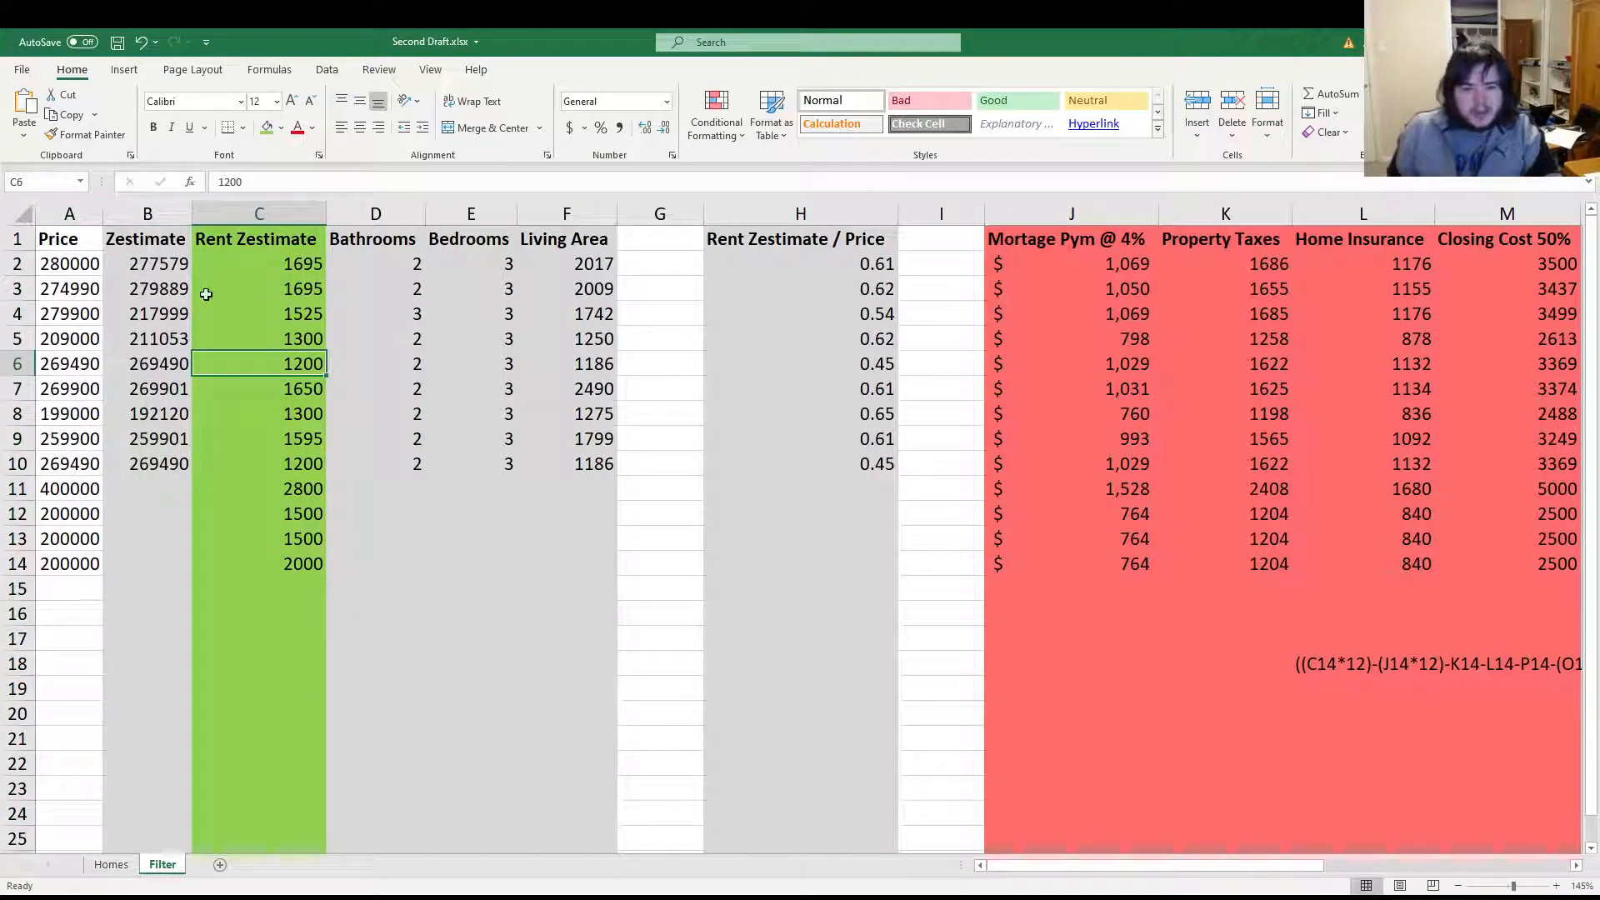
click(69, 215)
click(266, 127)
click(443, 313)
Look across row 4 through the color-coded columns to the base cash on cash results
key(Right)
key(Right)
key(Right)
key(Right)
key(Right)
key(Right)
key(Right)
key(Right)
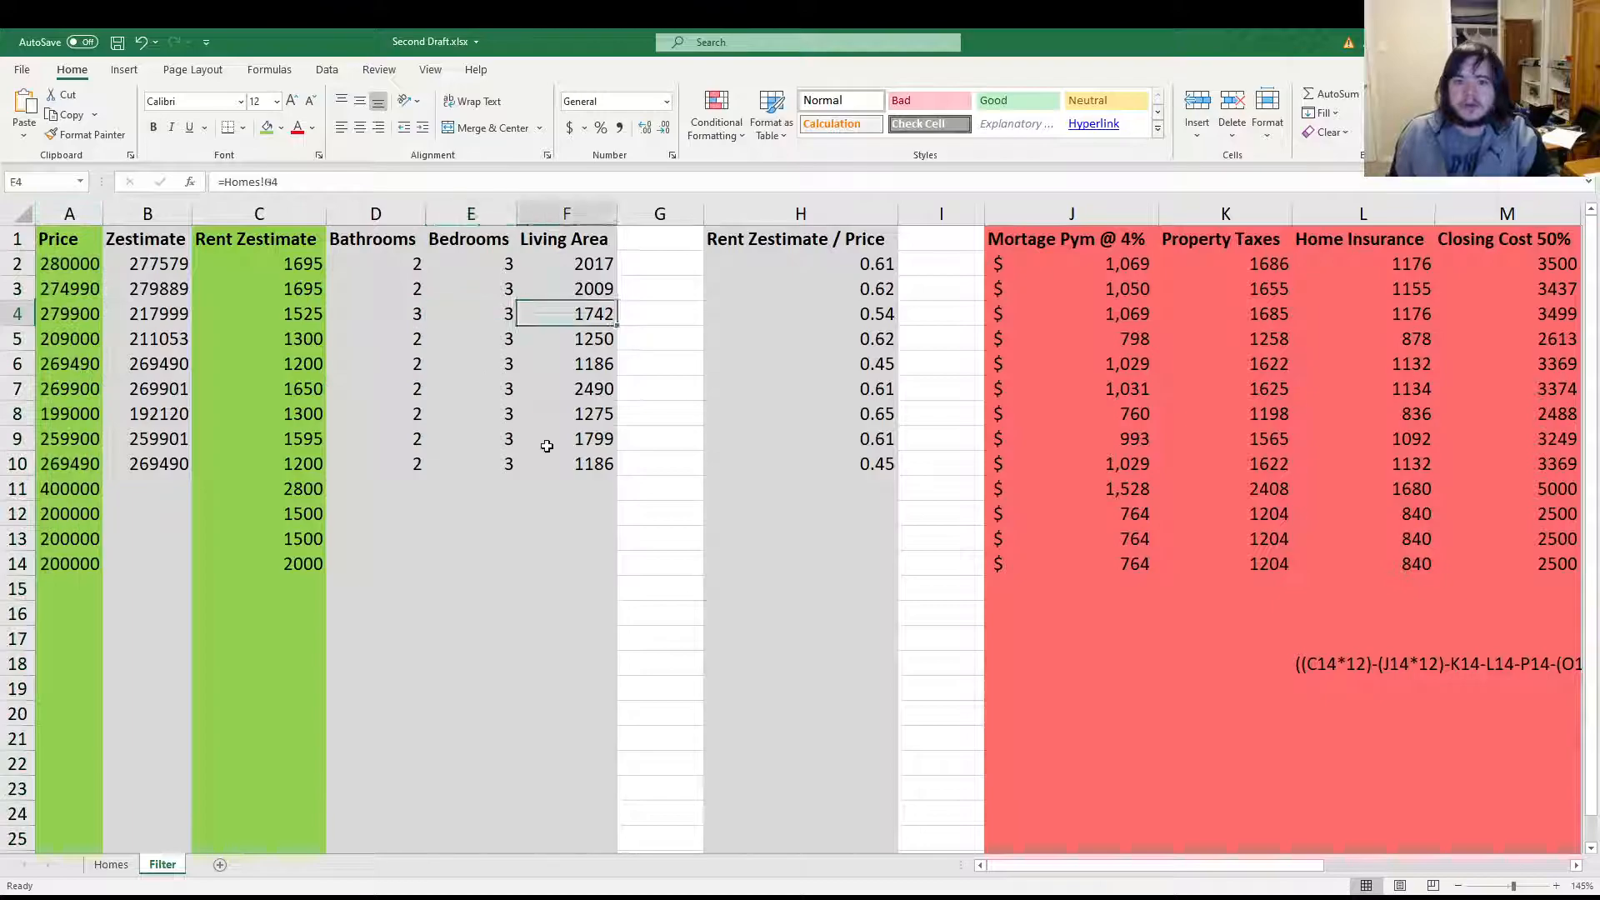
key(Right)
key(Right)
key(Right)
key(Right)
key(Right)
key(Right)
key(Right)
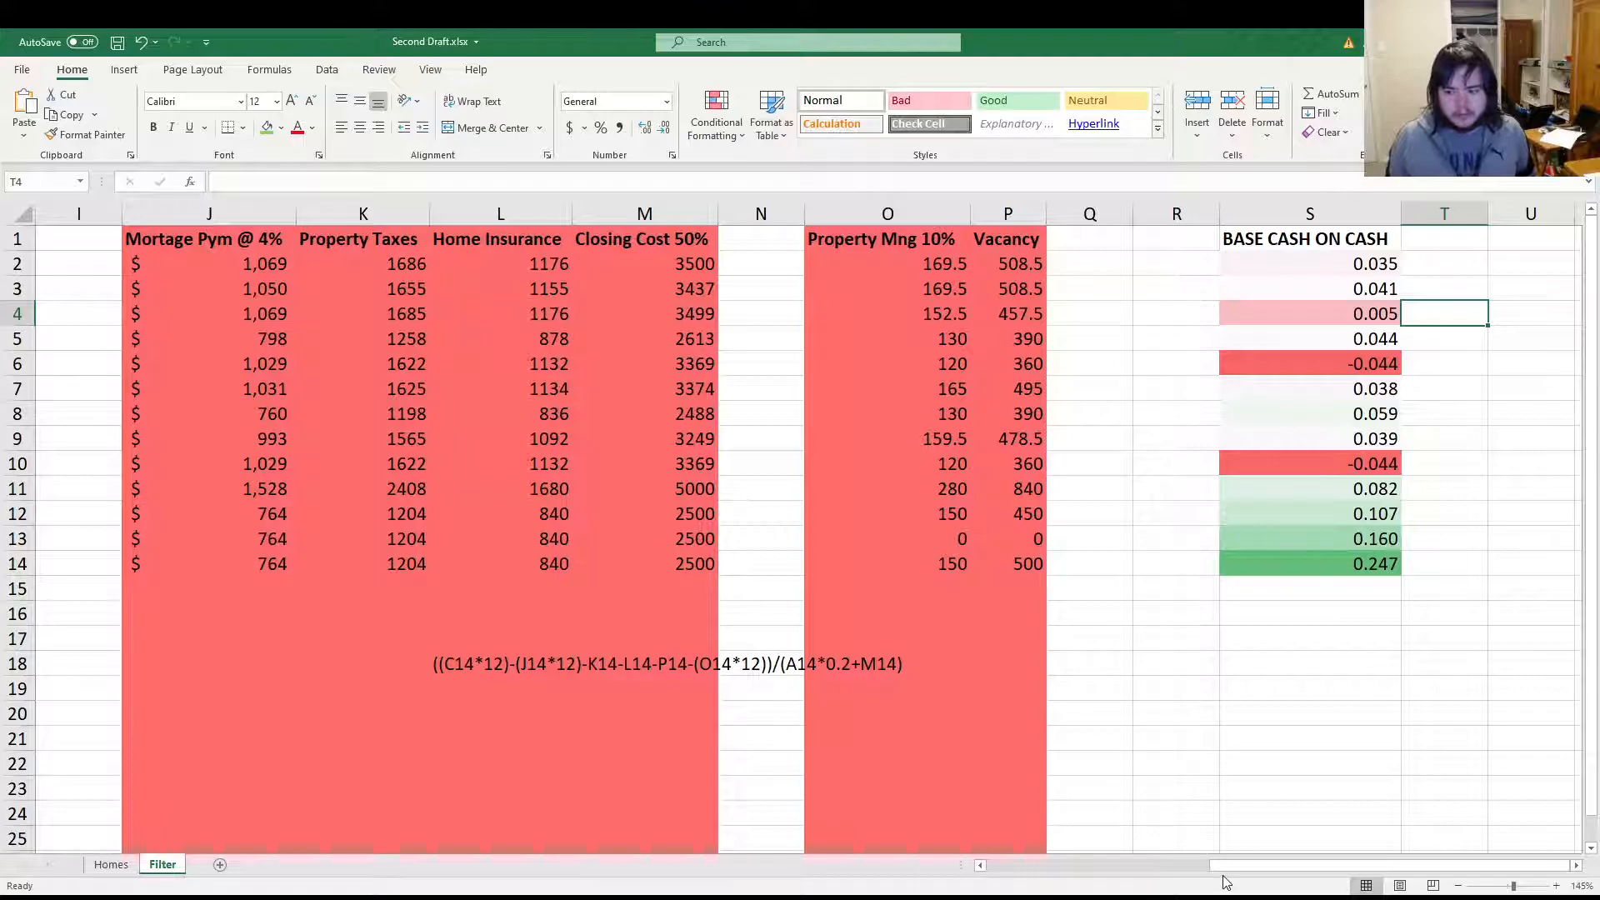
Return to the Price column and inspect the contents of several price cells, including A3 and A14
drag(1225, 875, 1000, 875)
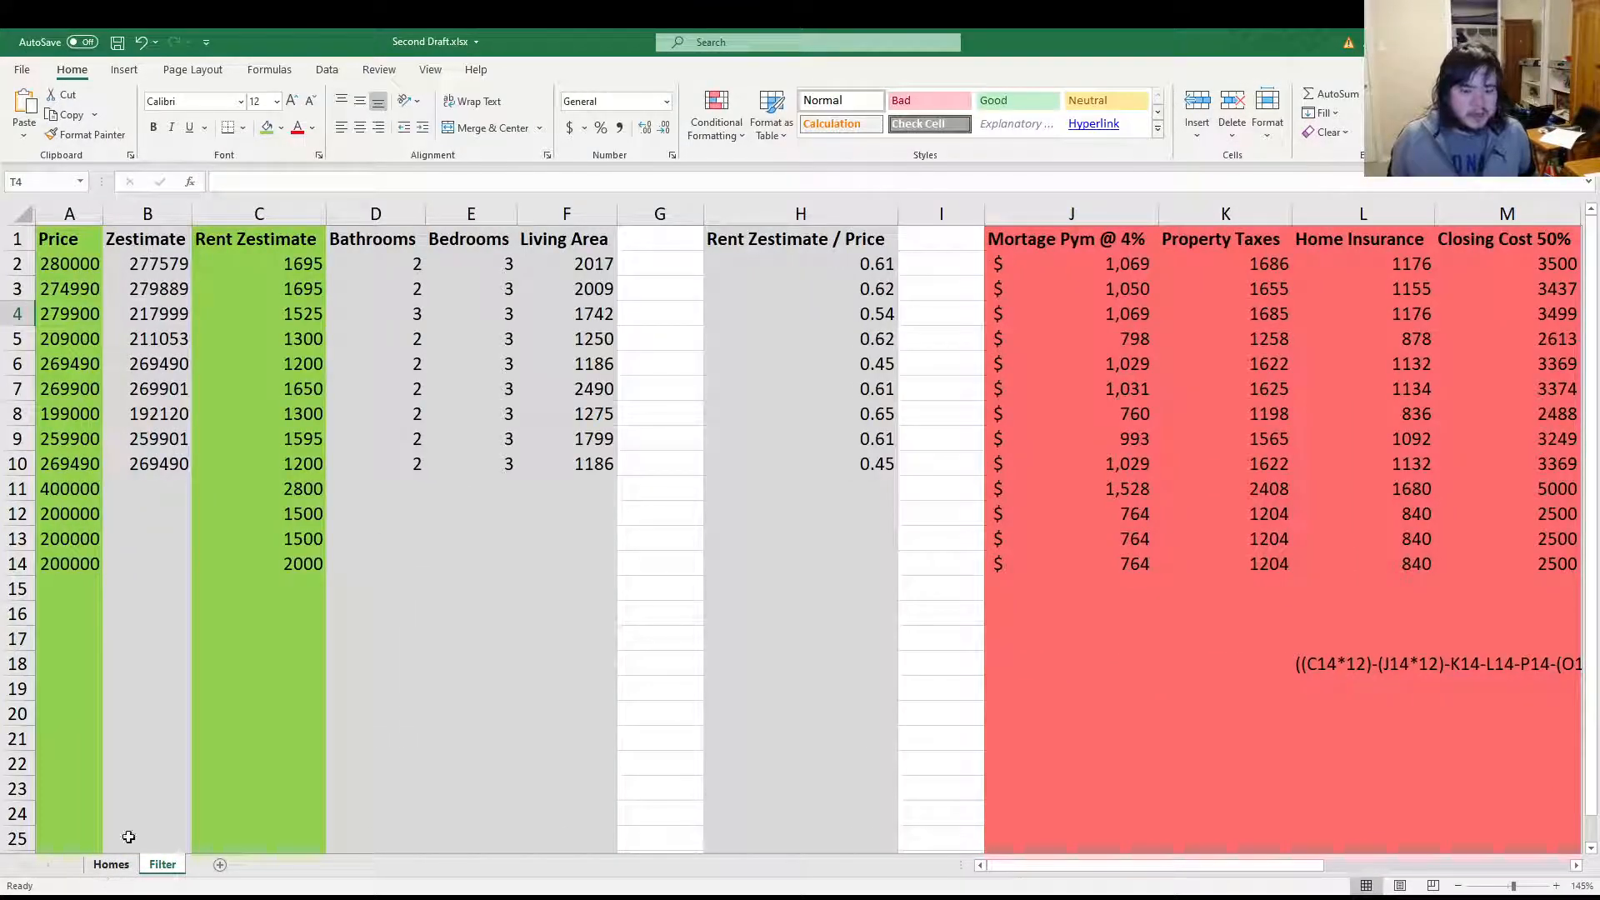
click(76, 291)
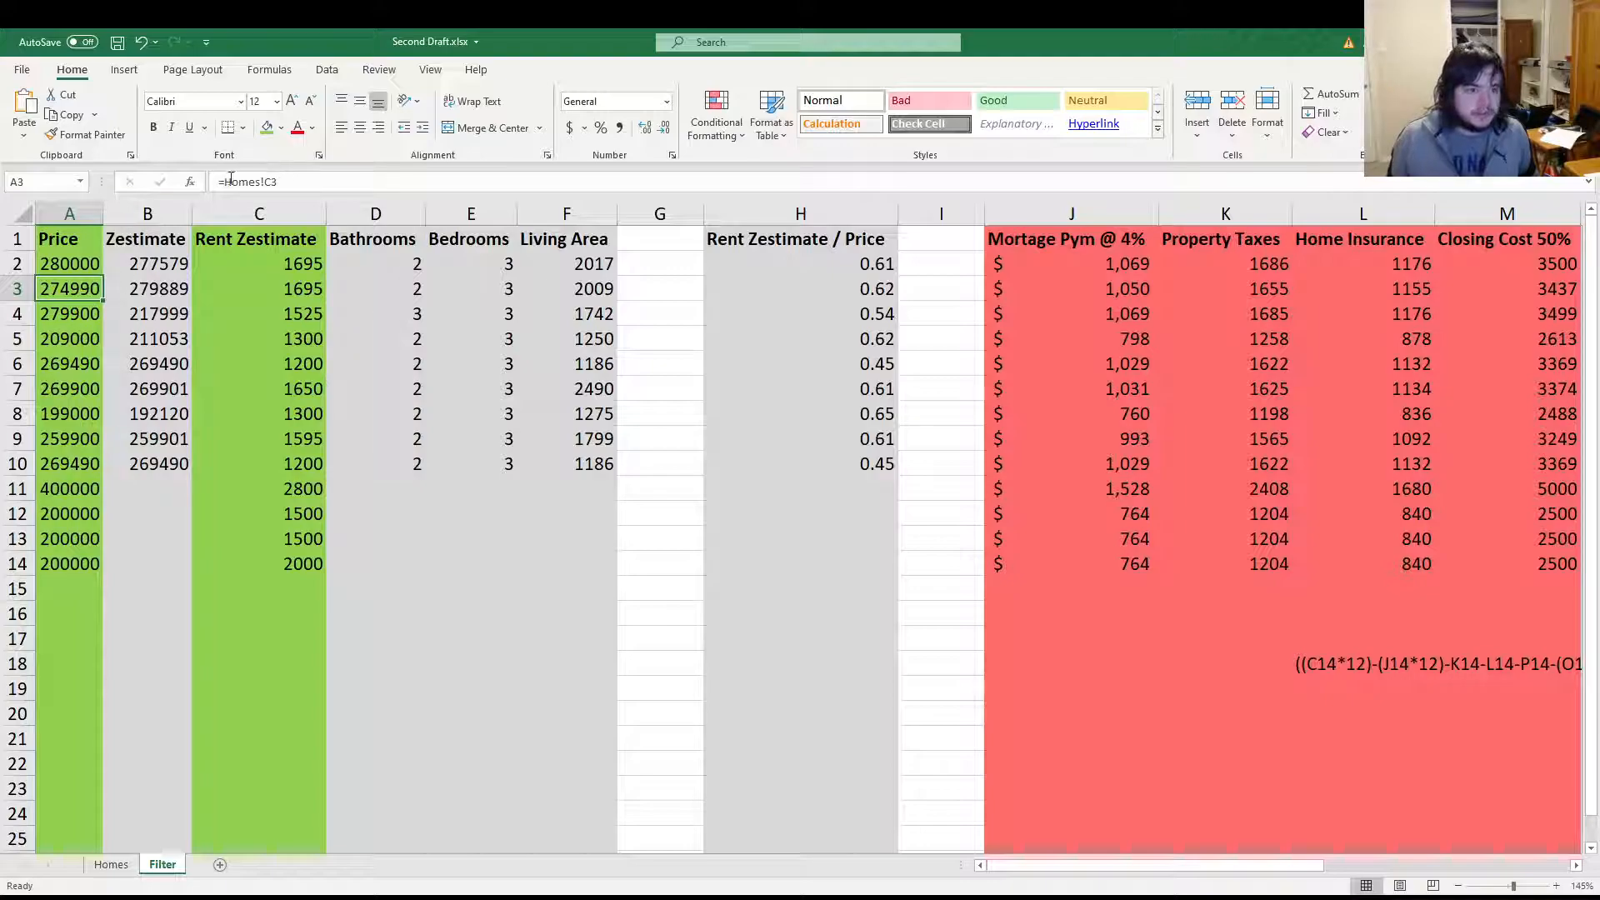
click(91, 438)
click(82, 508)
click(87, 444)
click(90, 568)
click(283, 666)
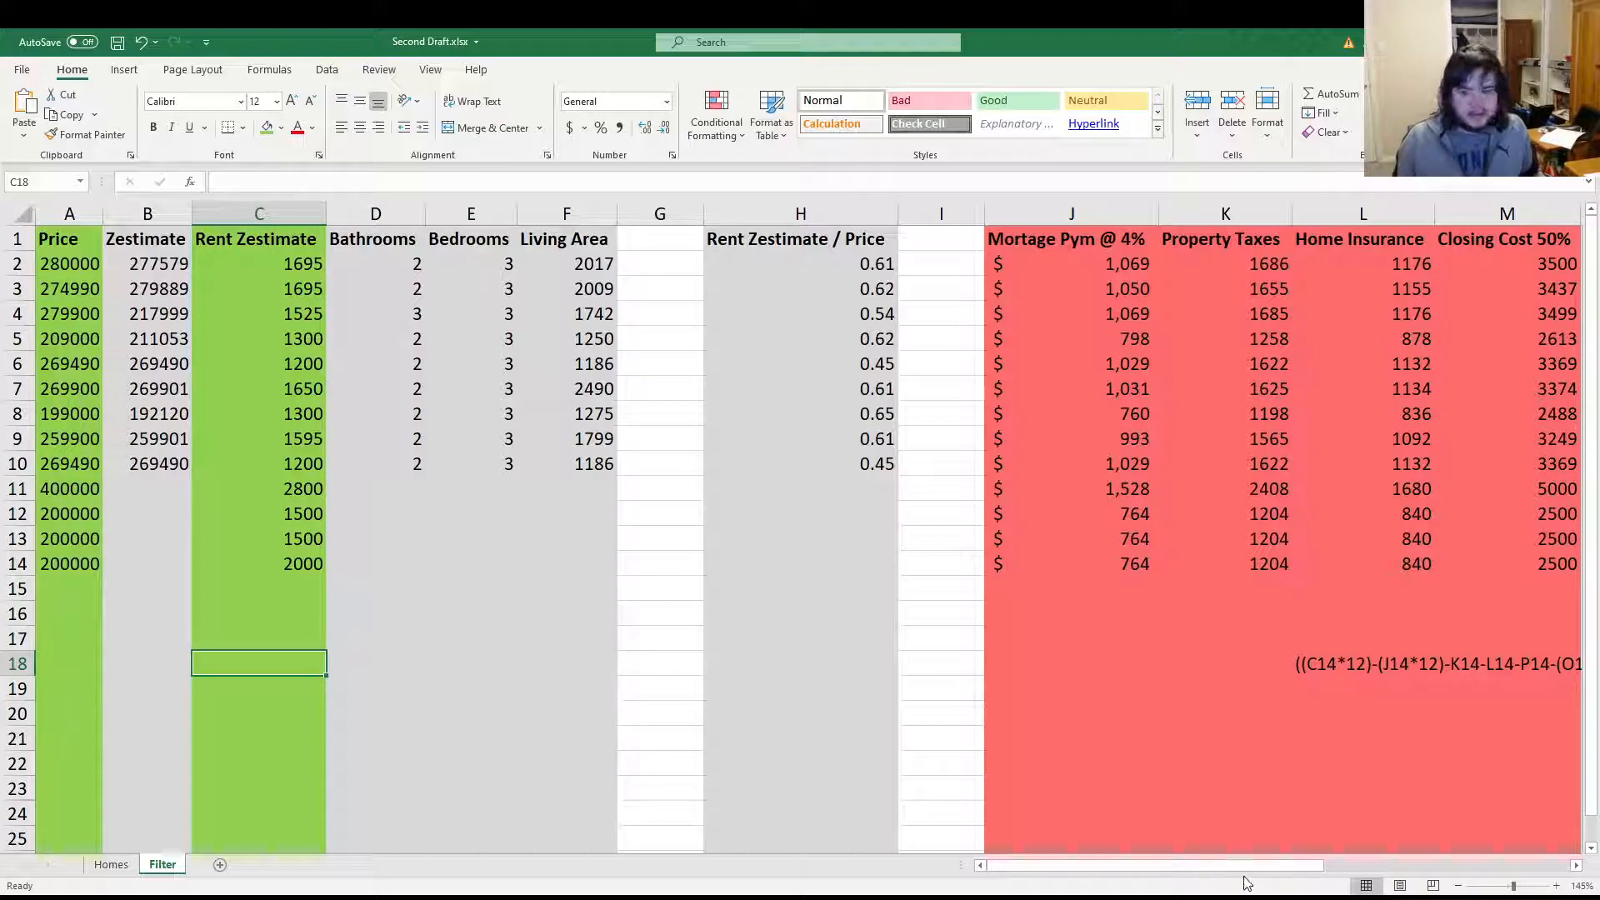
Examine the BASE CASH ON CASH values in column S for all property rows
drag(1247, 865, 1475, 885)
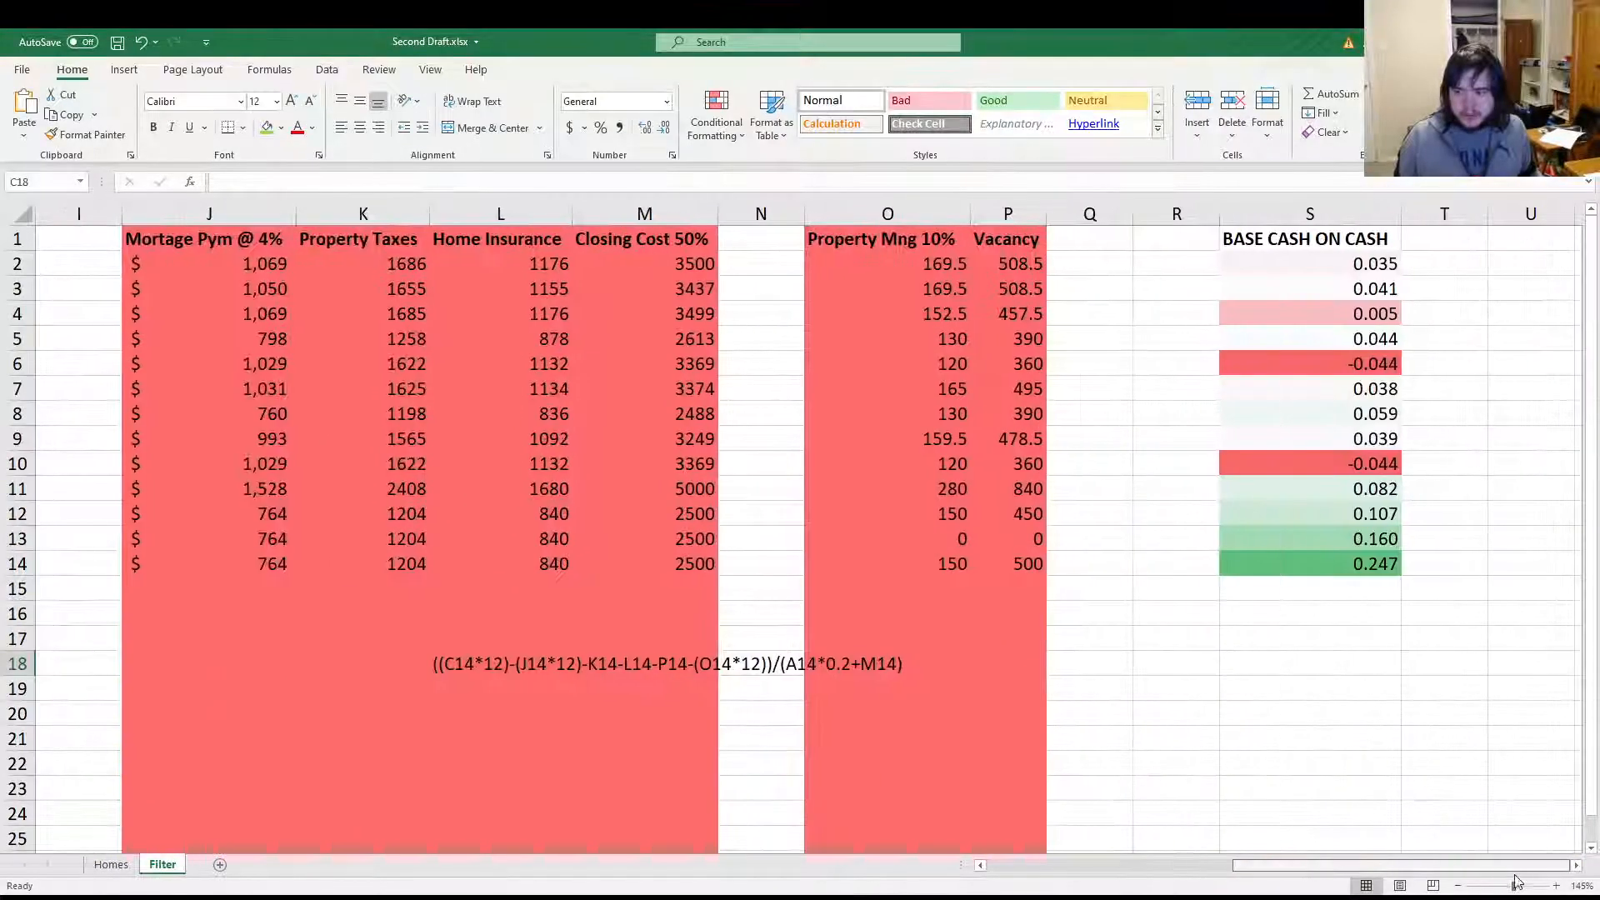
drag(1367, 607, 1300, 288)
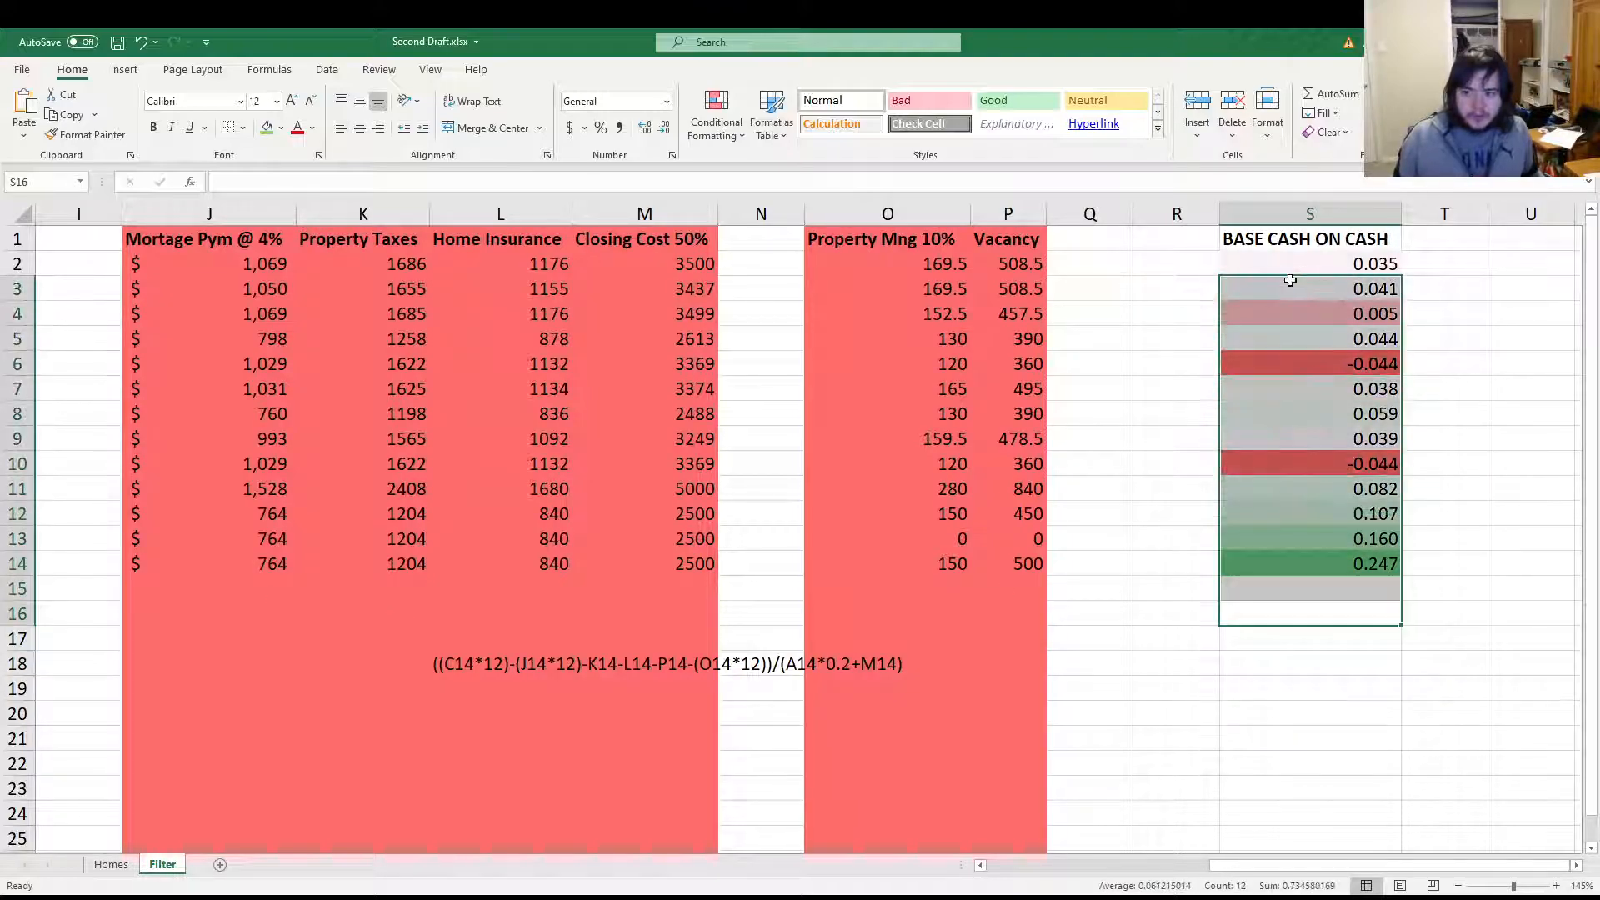
click(1445, 288)
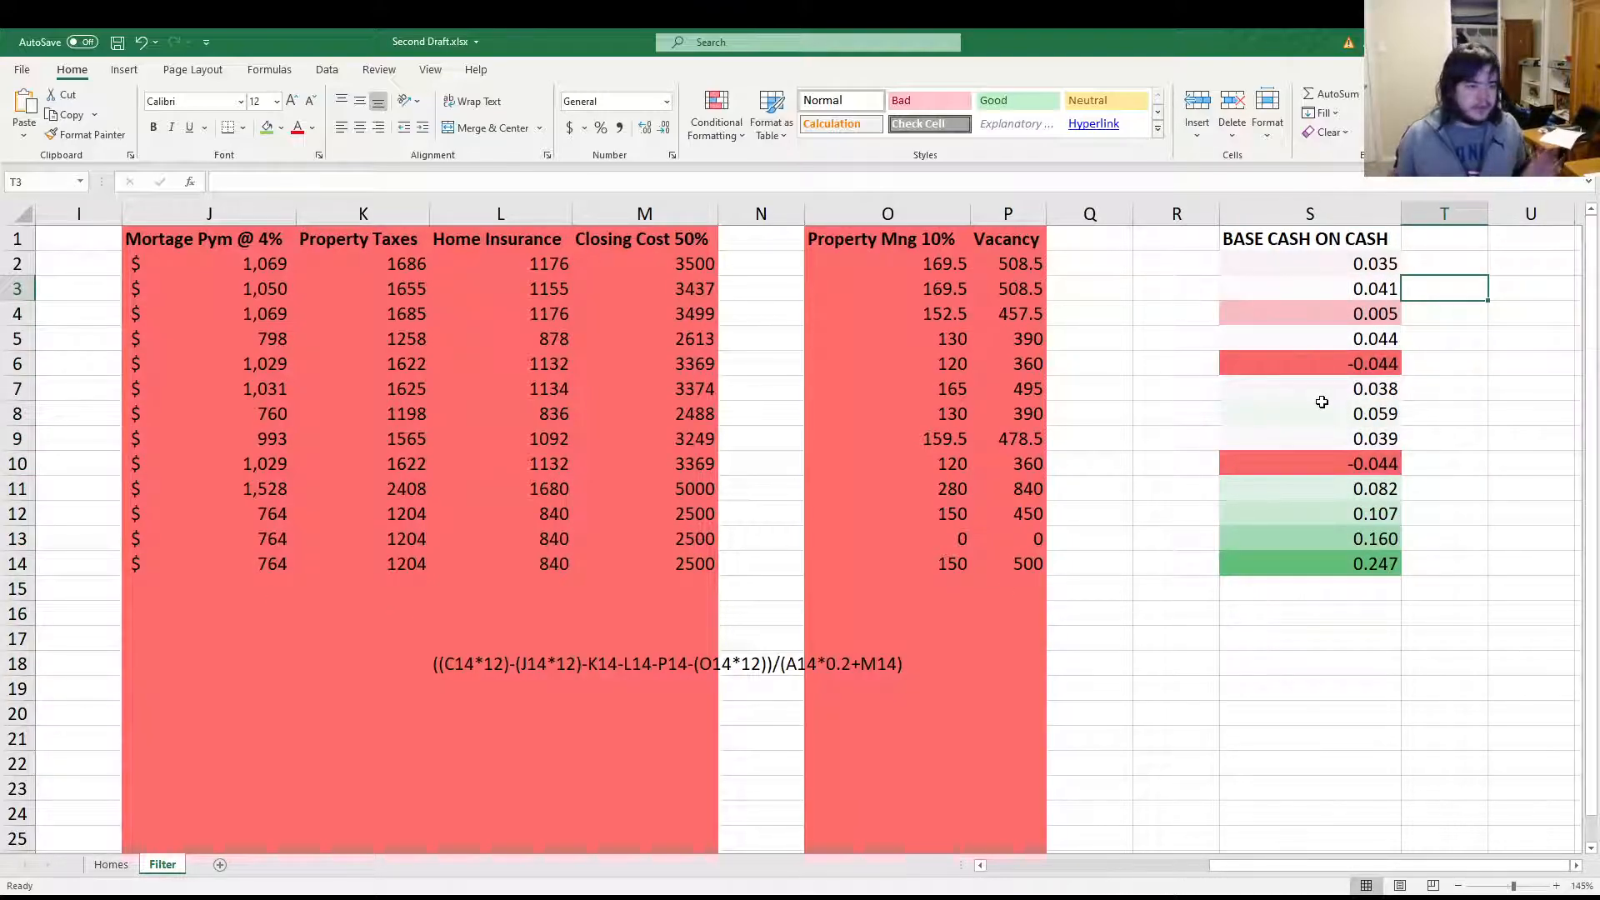